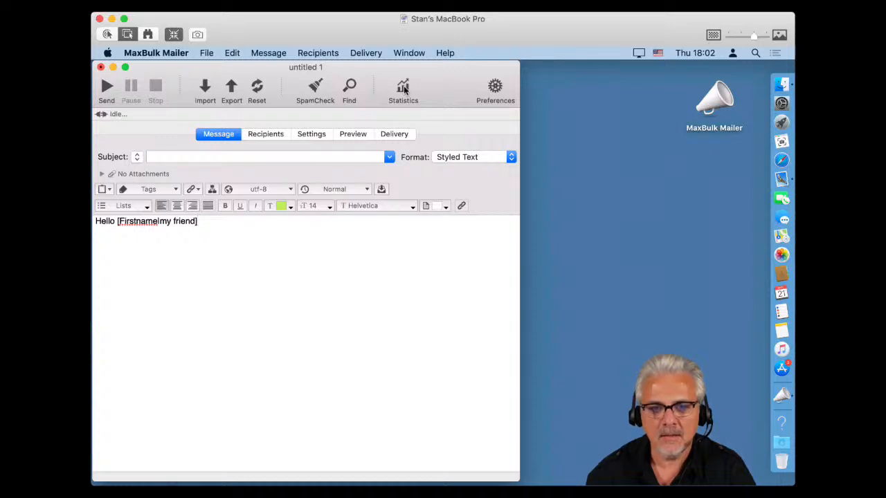
Try Statistics, dismiss the alert, check the app menu, then reopen Statistics to show the MLM install prompt.
{"action": "left_click", "coordinate": [404, 88]}
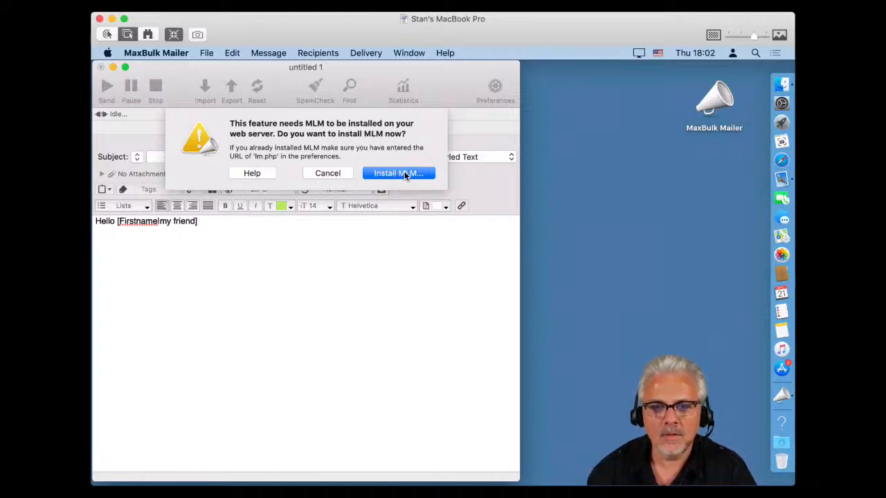
{"action": "left_click", "coordinate": [343, 175]}
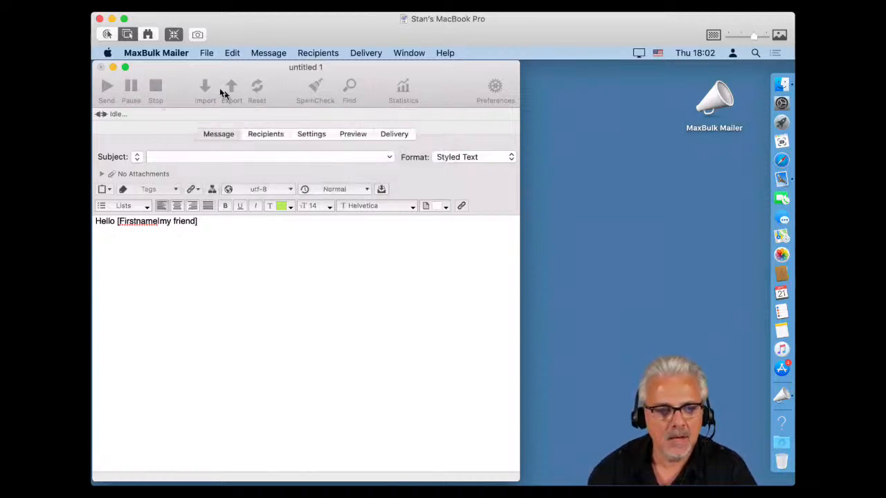
{"action": "left_click", "coordinate": [156, 53]}
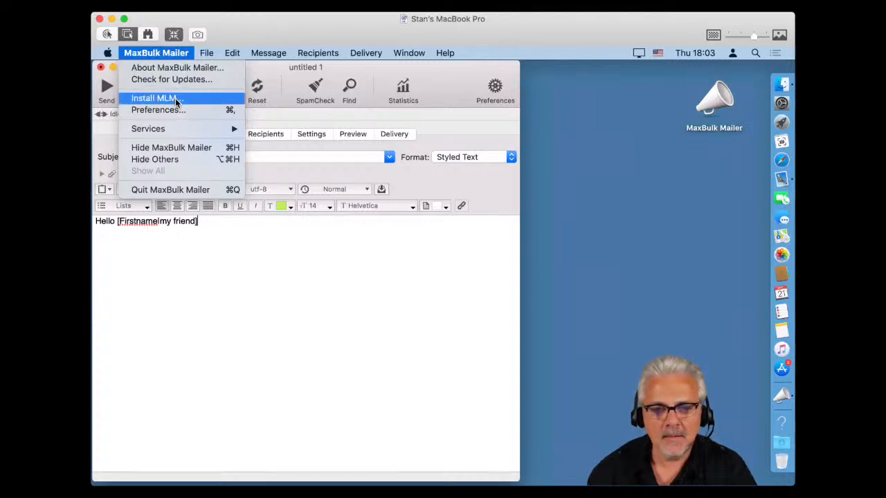
{"action": "left_click", "coordinate": [412, 120]}
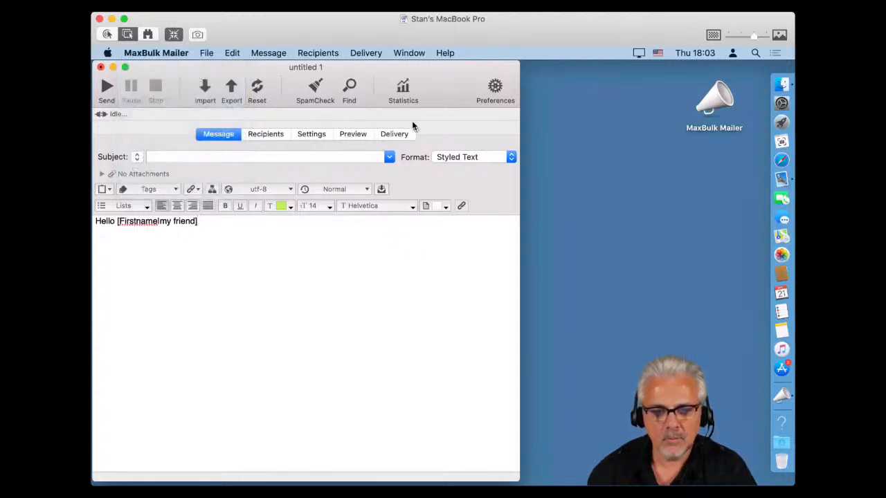
{"action": "left_click", "coordinate": [405, 90]}
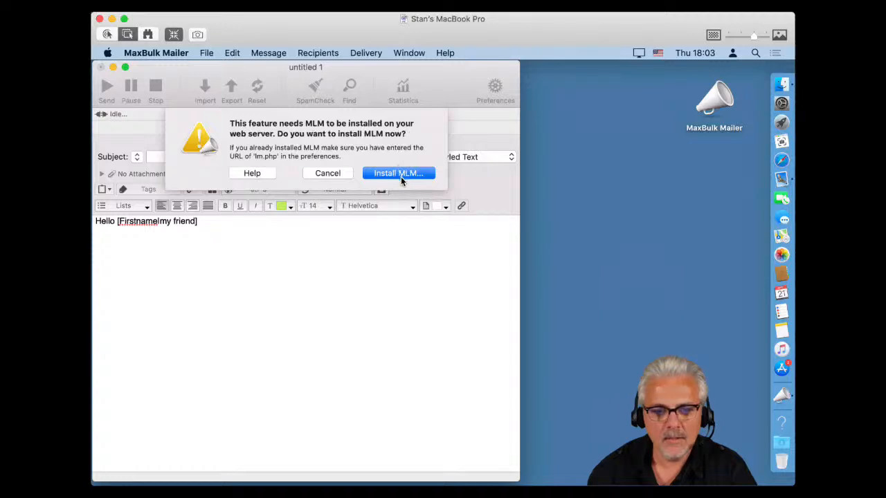
Choose Install MLM… from the alert and move the MLM Installation window aside.
{"action": "left_click", "coordinate": [401, 177]}
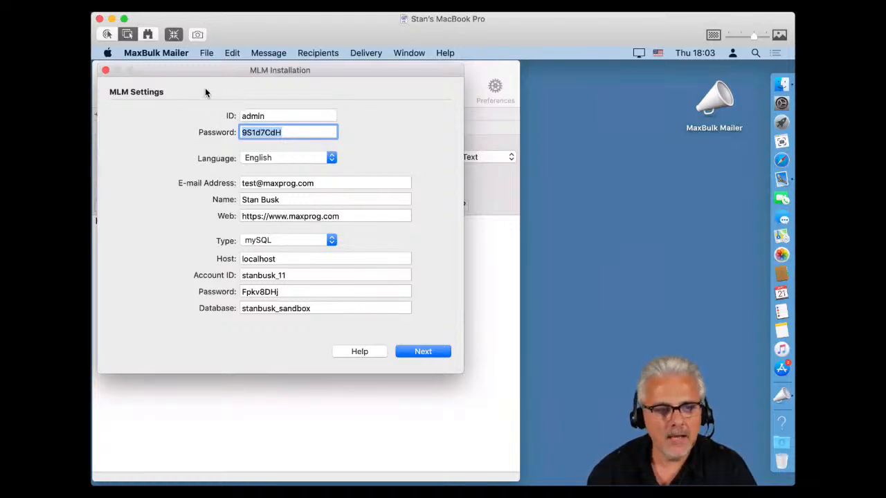
{"action": "left_click_drag", "start_coordinate": [210, 72], "coordinate": [349, 118]}
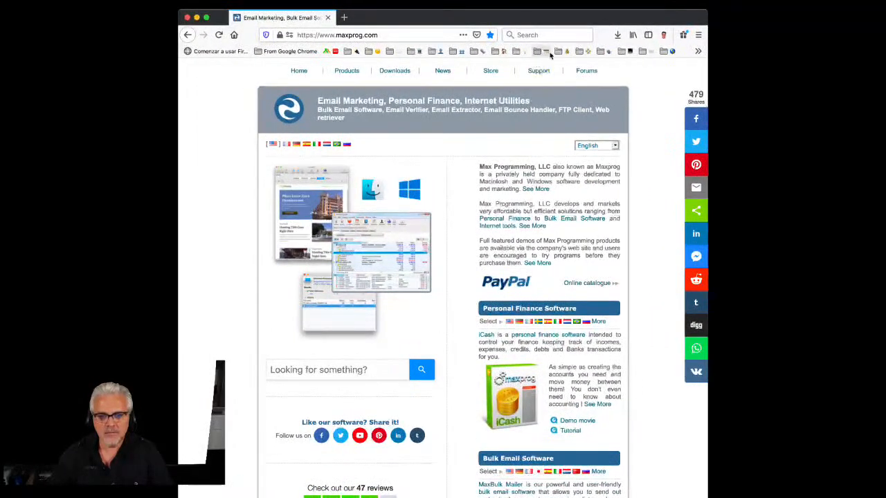
Load mlm.maxprog.com in the browser, correcting the mistyped address.
{"action": "left_click", "coordinate": [384, 38]}
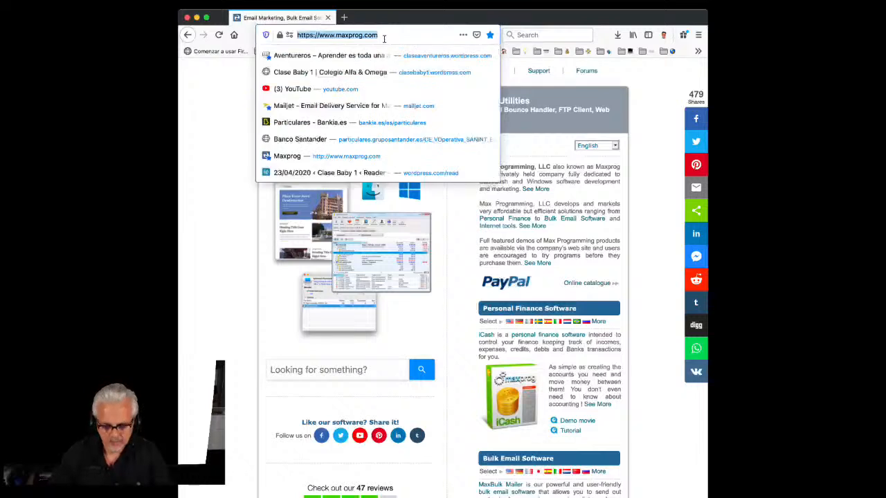
{"action": "type", "text": "mlm.m"}
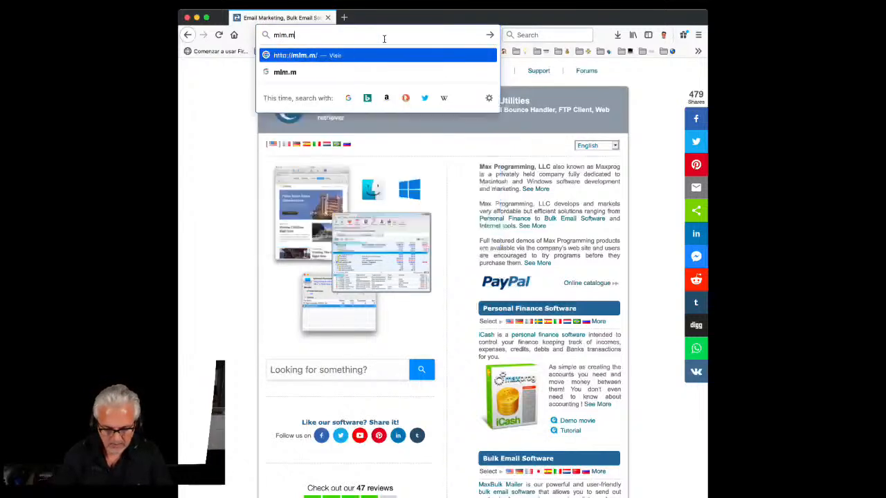
{"action": "type", "text": "axprog.omc"}
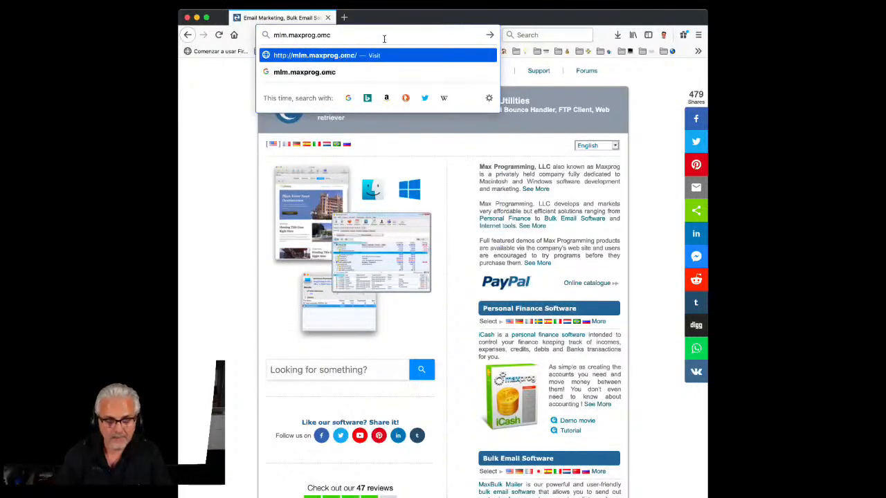
{"action": "key", "text": "BackSpace"}
{"action": "key", "text": "BackSpace"}
{"action": "key", "text": "BackSpace"}
{"action": "type", "text": "com"}
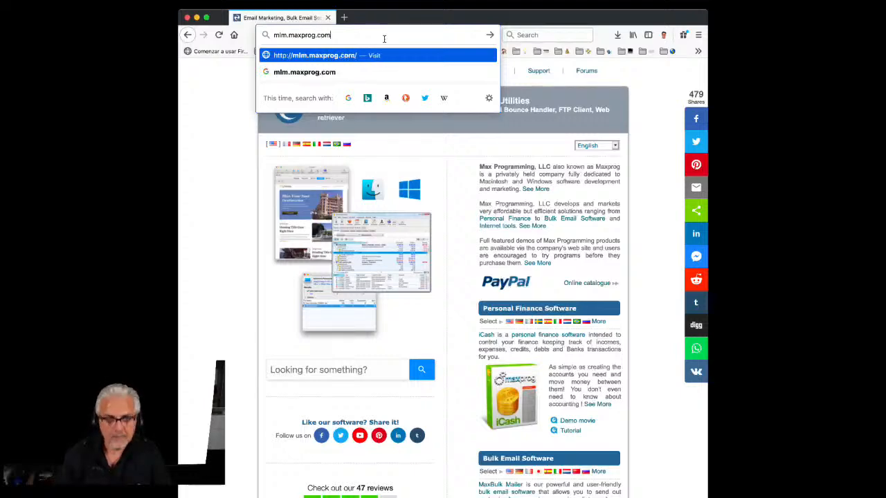
{"action": "key", "text": "Return"}
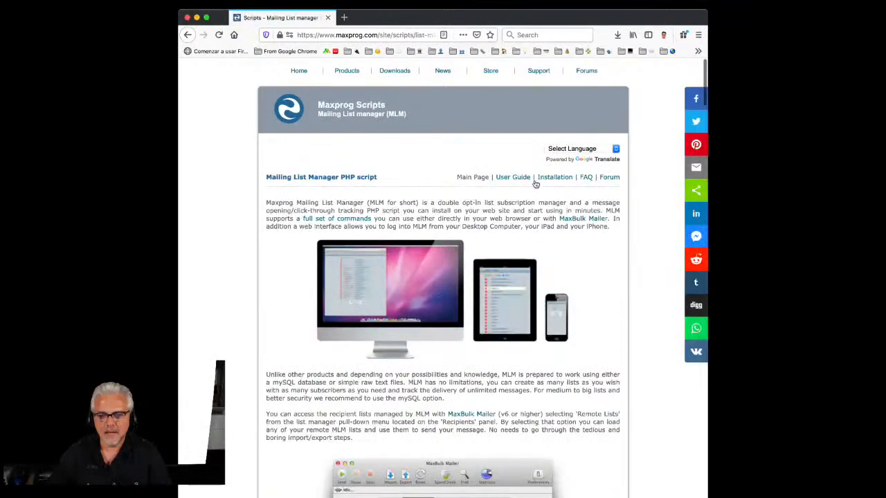
Go to the Installation guide, scroll to Step #1, and close the newsletter popup.
{"action": "left_click", "coordinate": [560, 179]}
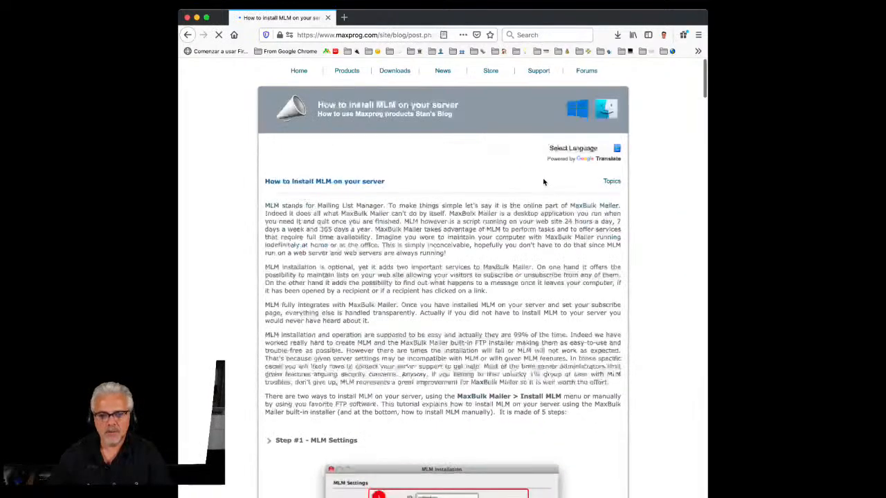
{"action": "scroll", "coordinate": [543, 182], "scroll_direction": "down", "scroll_amount": 5}
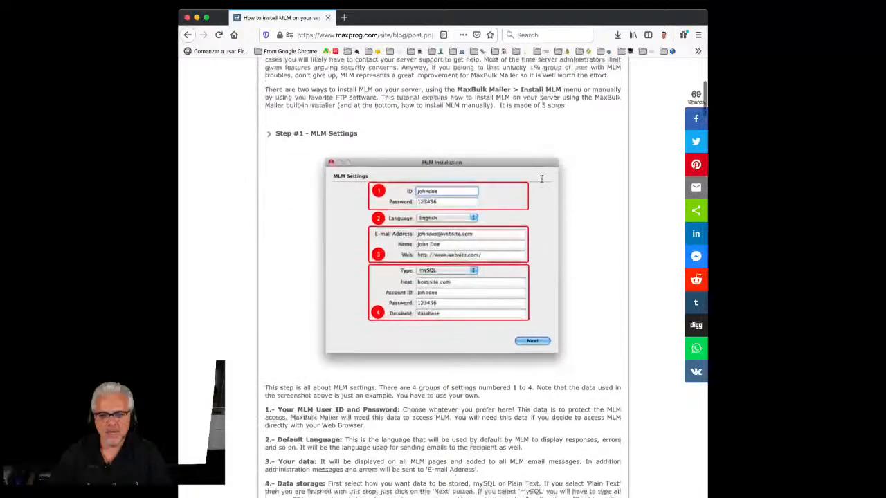
{"action": "scroll", "coordinate": [542, 178], "scroll_direction": "down", "scroll_amount": 1}
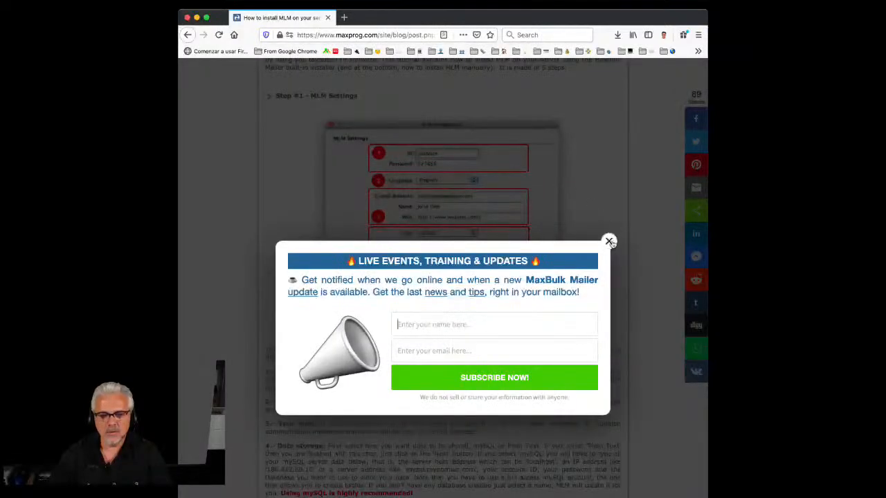
{"action": "left_click", "coordinate": [609, 241]}
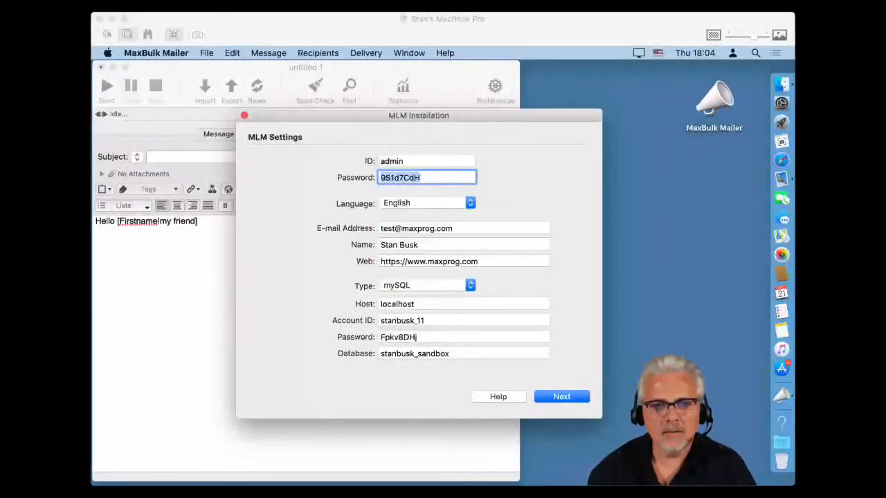
{"action": "left_click", "coordinate": [771, 23]}
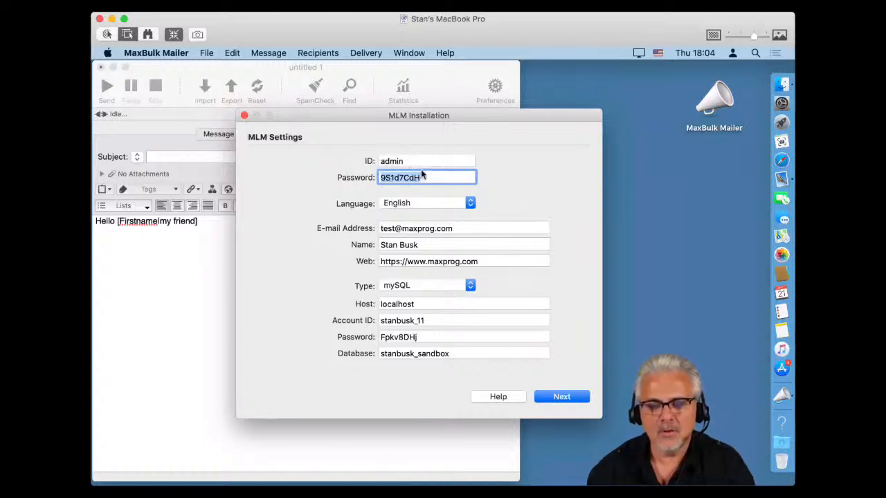
{"action": "left_click", "coordinate": [518, 4]}
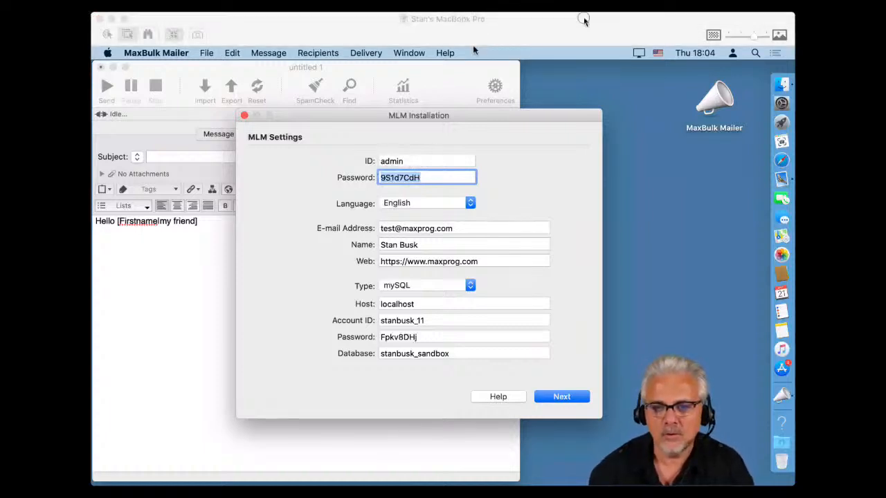
{"action": "left_click", "coordinate": [472, 45]}
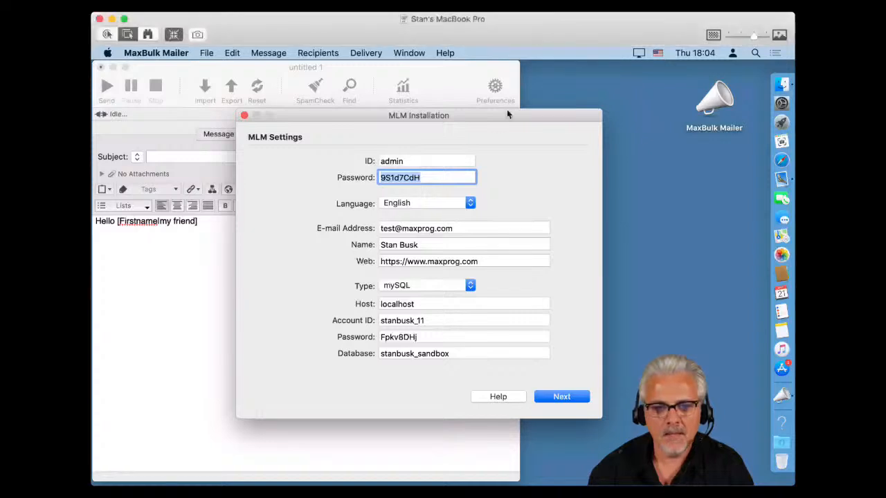
{"action": "left_click", "coordinate": [405, 206]}
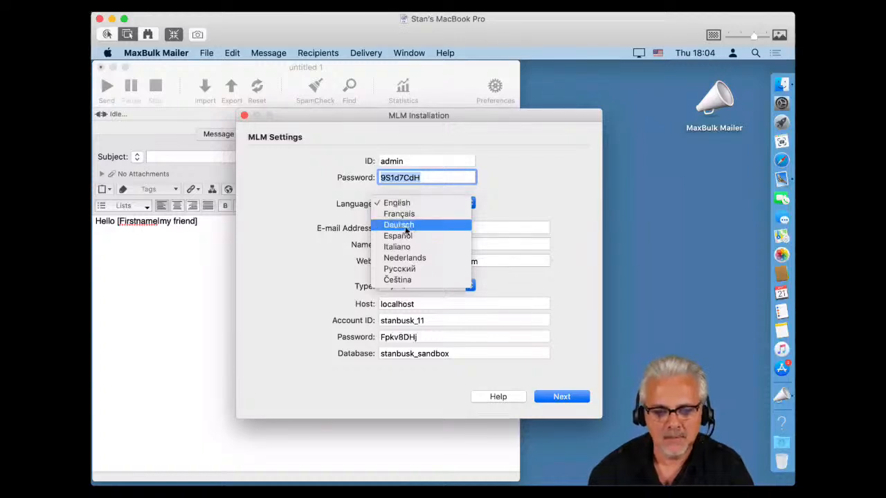
{"action": "left_click", "coordinate": [478, 202]}
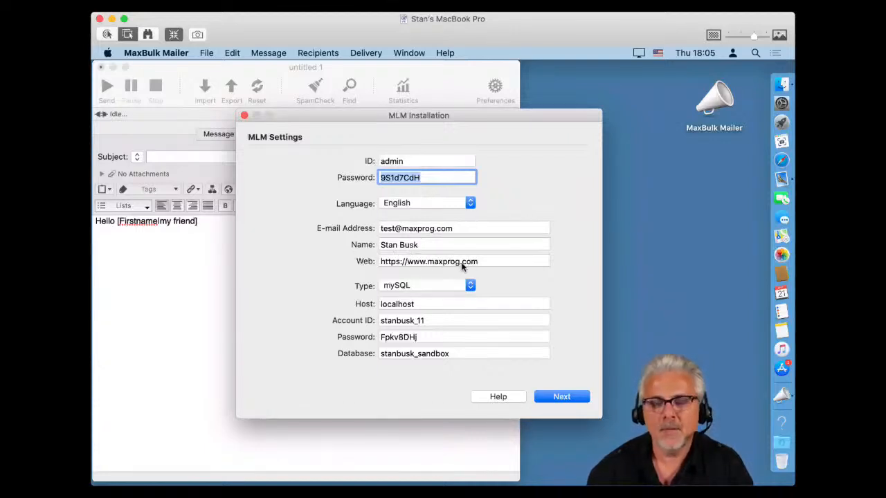
{"action": "left_click", "coordinate": [412, 287]}
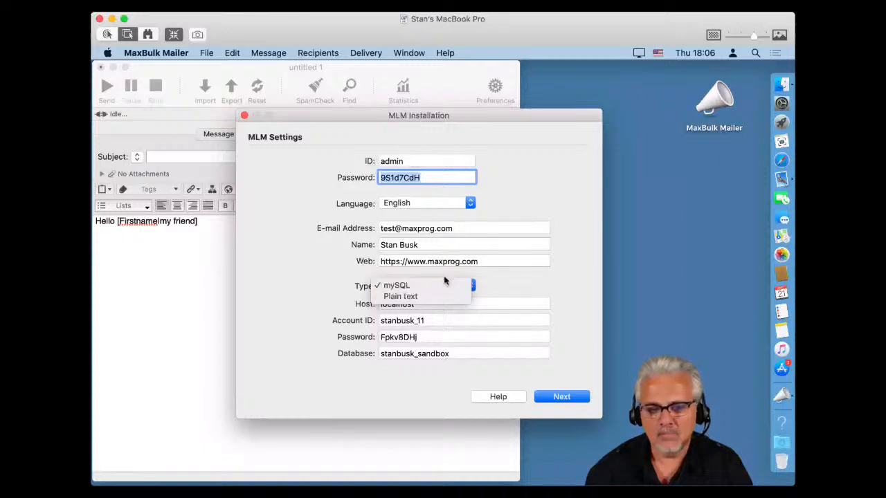
{"action": "left_click", "coordinate": [446, 276]}
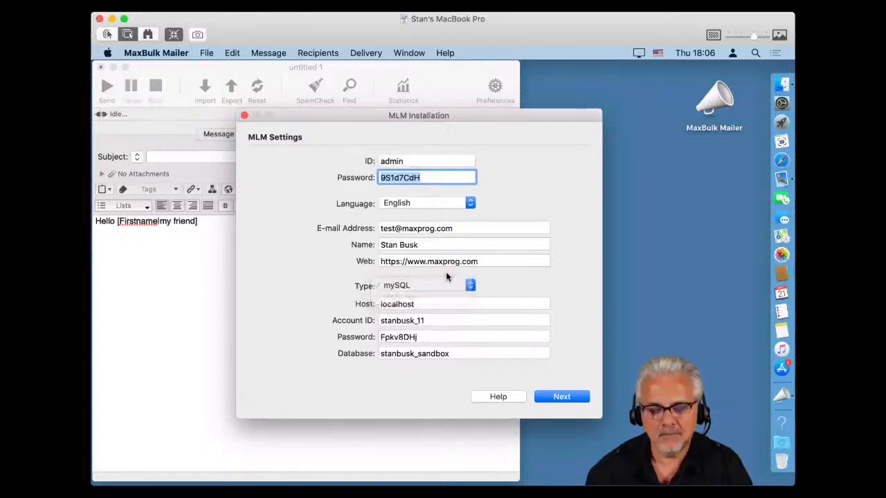
{"action": "left_click", "coordinate": [415, 305]}
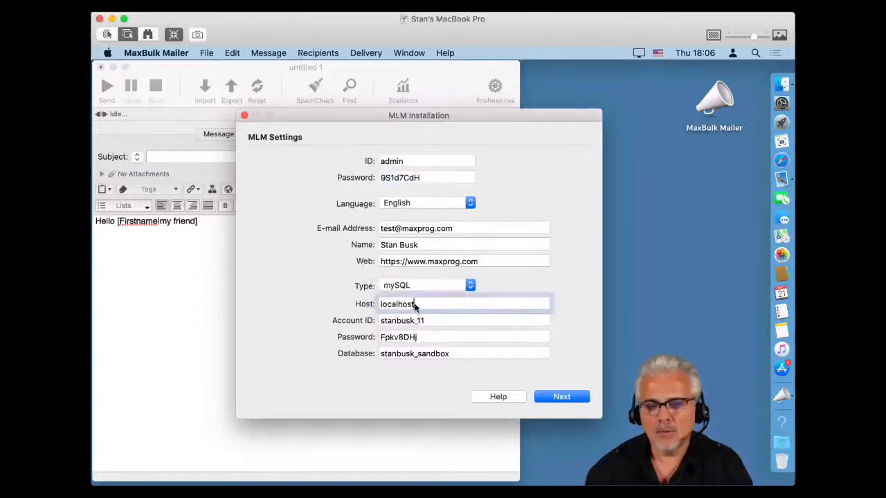
{"action": "double_click", "coordinate": [415, 306]}
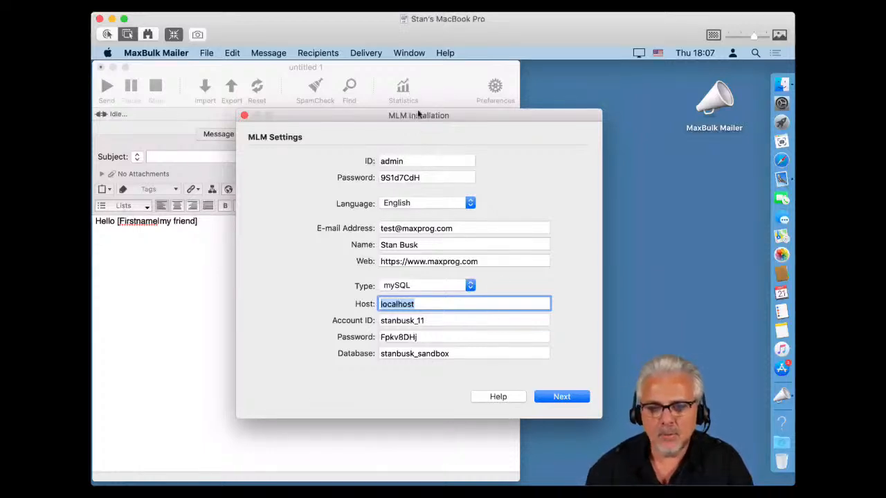
Fill in the ftp.maxprog.com FTP settings with path /sandbox and the web URL, then continue.
{"action": "left_click", "coordinate": [565, 400]}
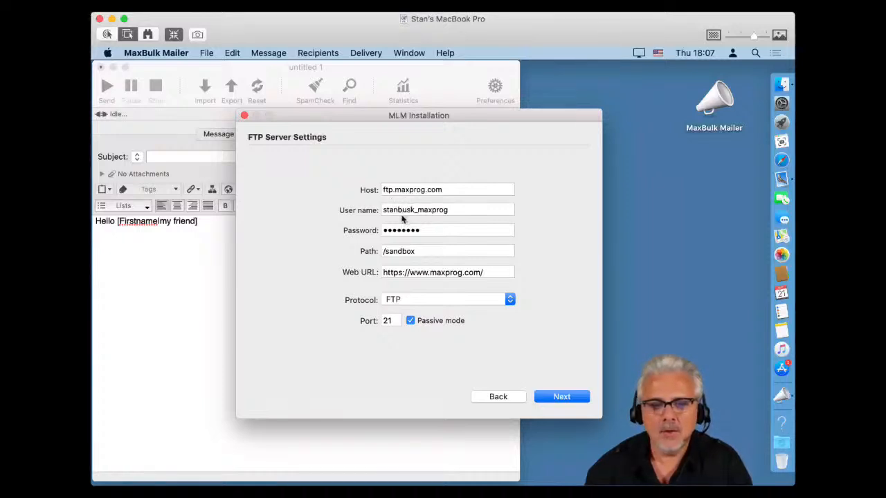
{"action": "left_click", "coordinate": [398, 253]}
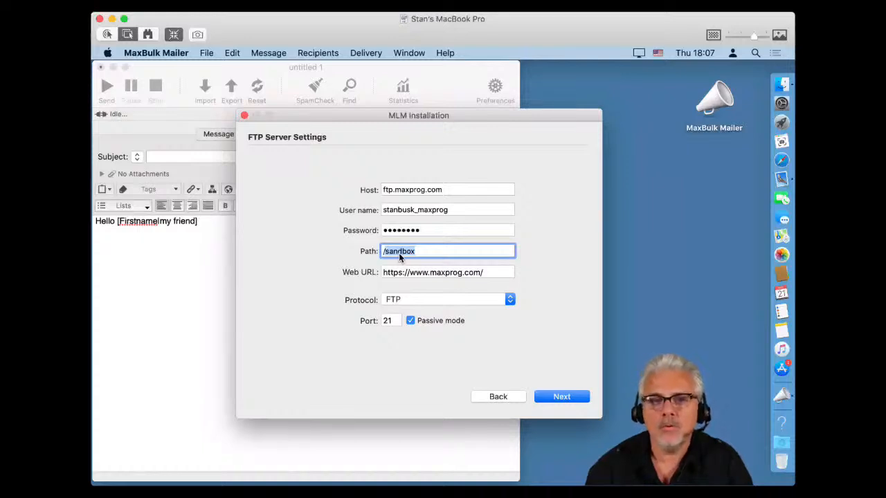
{"action": "left_click", "coordinate": [397, 250]}
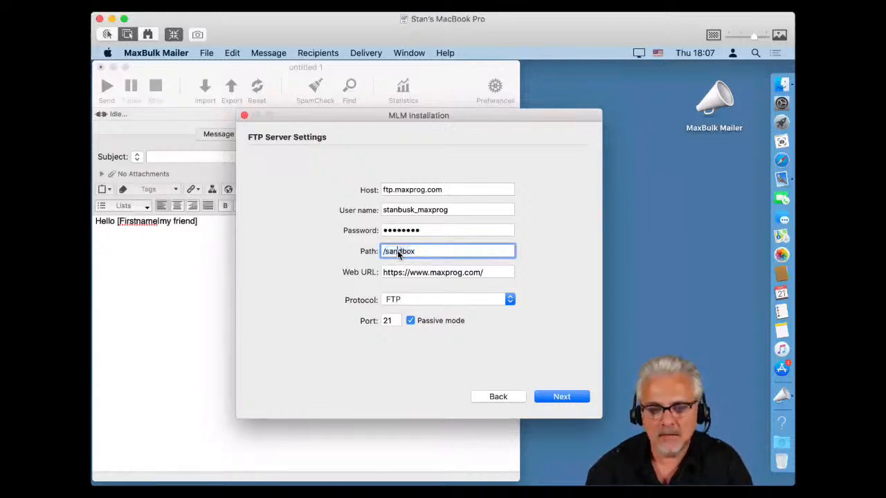
{"action": "triple_click", "coordinate": [397, 249]}
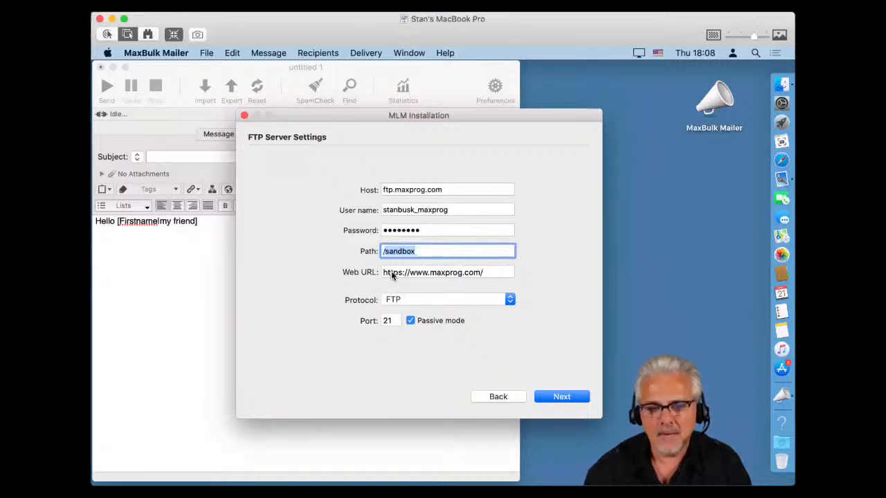
{"action": "left_click", "coordinate": [435, 276]}
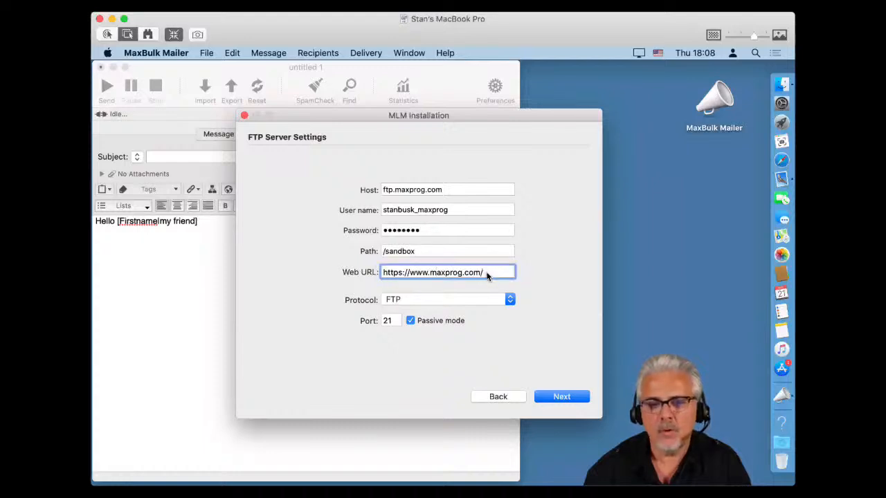
{"action": "left_click_drag", "start_coordinate": [482, 273], "coordinate": [380, 274]}
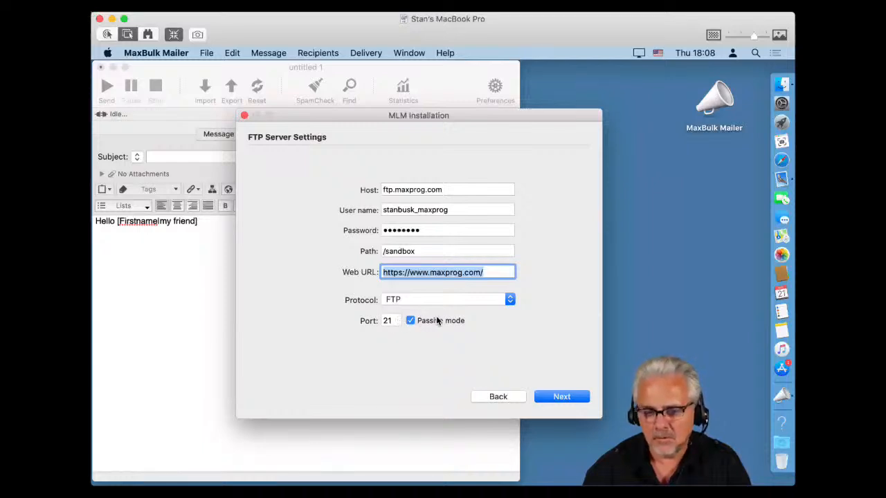
{"action": "left_click", "coordinate": [563, 396]}
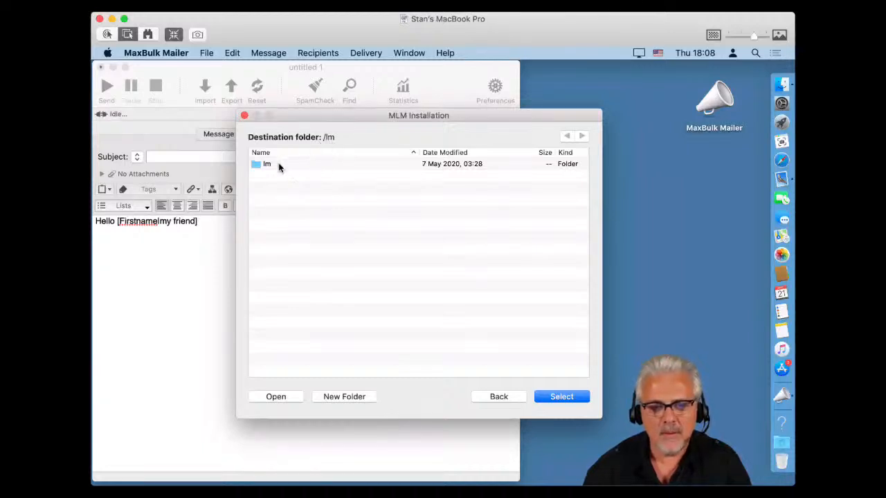
Install MLM into /lm, replacing all existing files, until installation completes.
{"action": "left_click", "coordinate": [561, 397]}
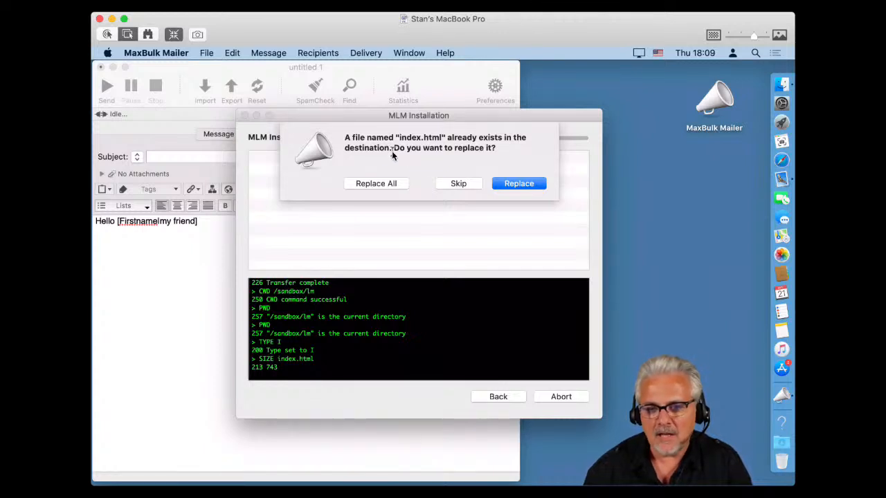
{"action": "left_click", "coordinate": [383, 185]}
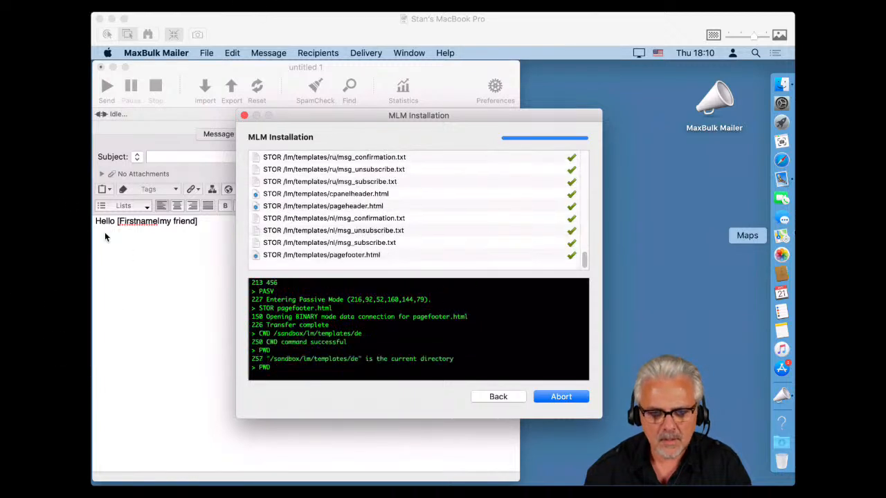
{"action": "left_click", "coordinate": [402, 126]}
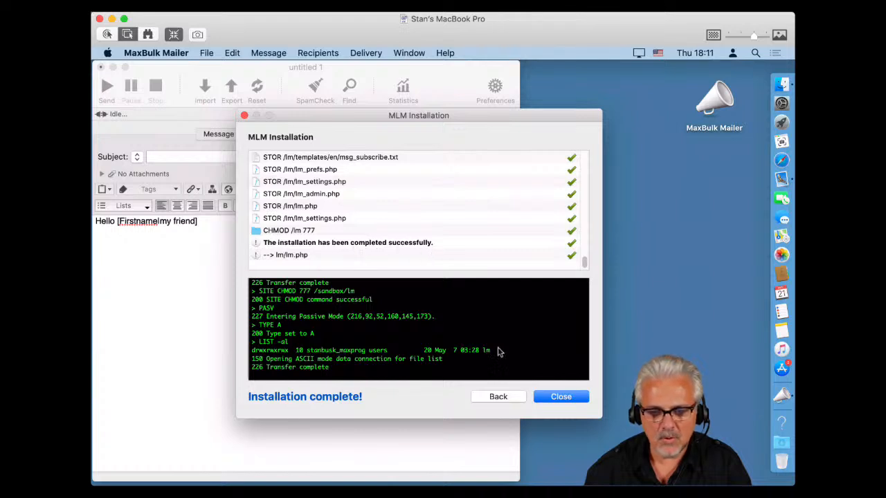
Close the finished MLM installer and open MaxBulk Mailer's Preferences.
{"action": "left_click", "coordinate": [561, 396]}
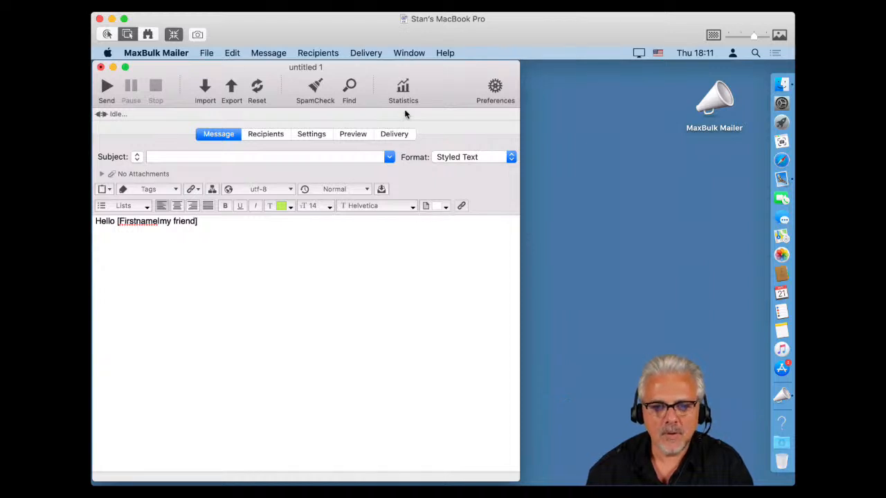
{"action": "left_click", "coordinate": [493, 92]}
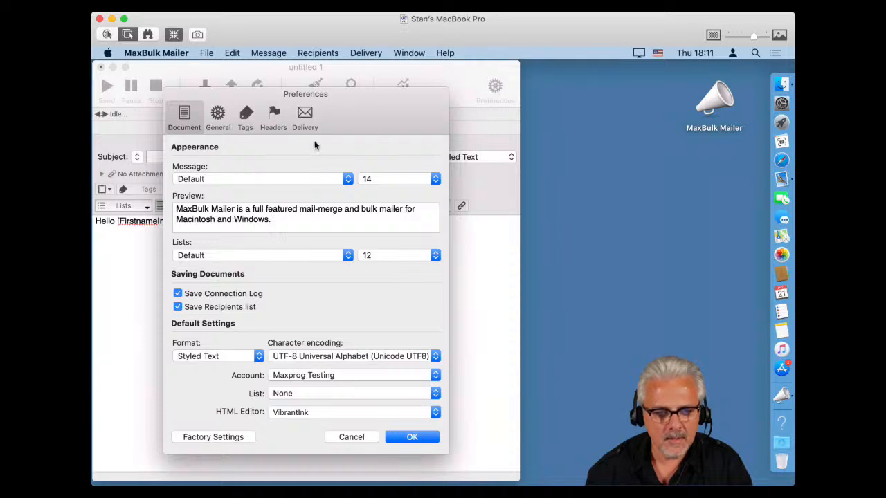
{"action": "left_click", "coordinate": [217, 116]}
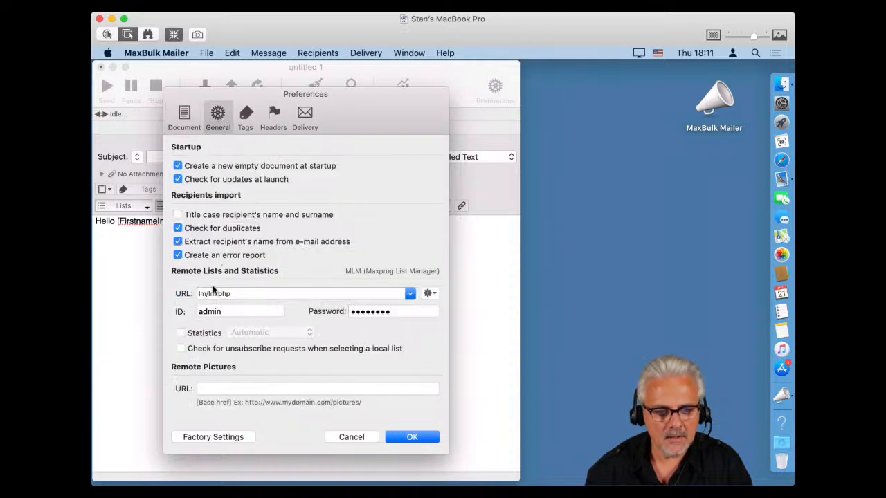
{"action": "left_click", "coordinate": [200, 295]}
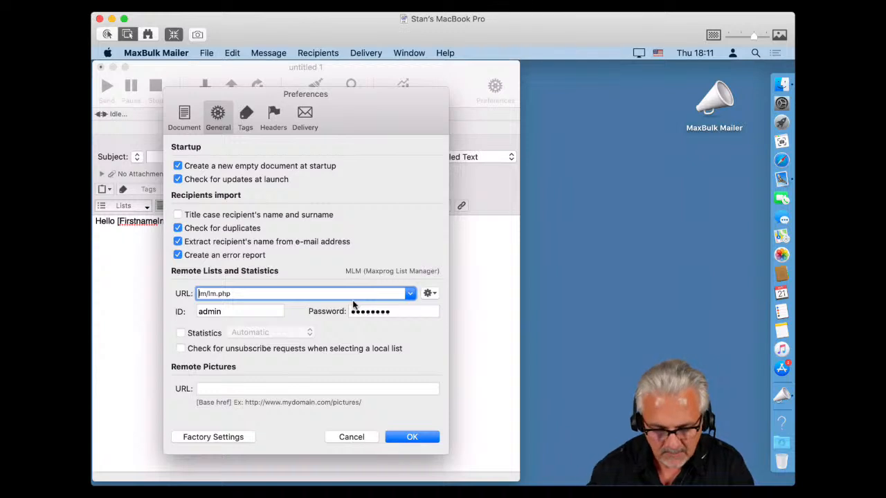
{"action": "type", "text": "https"}
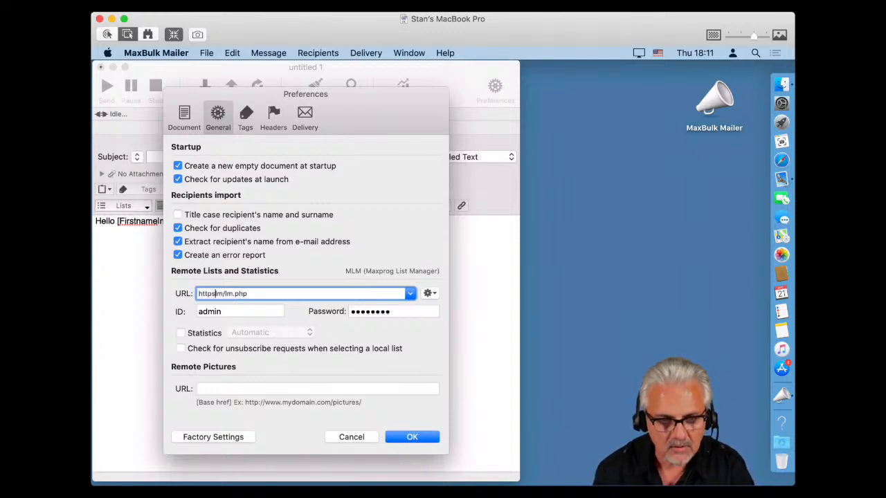
{"action": "type", "text": ":"}
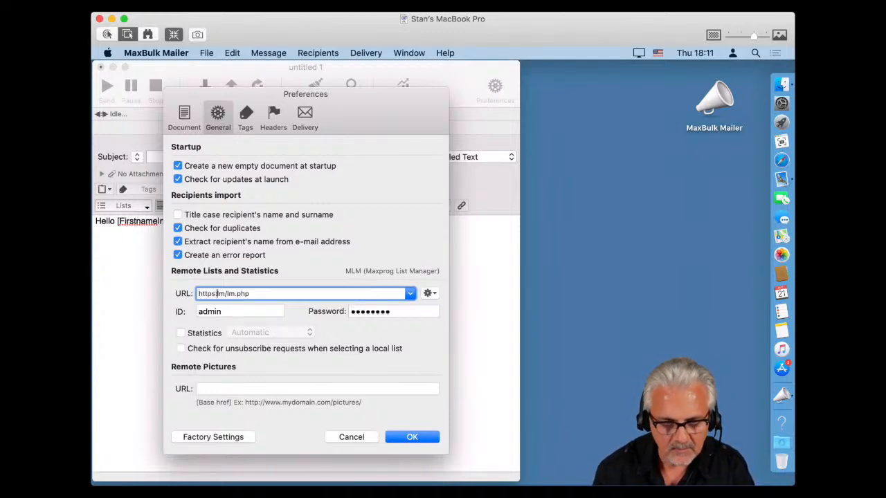
{"action": "type", "text": "//"}
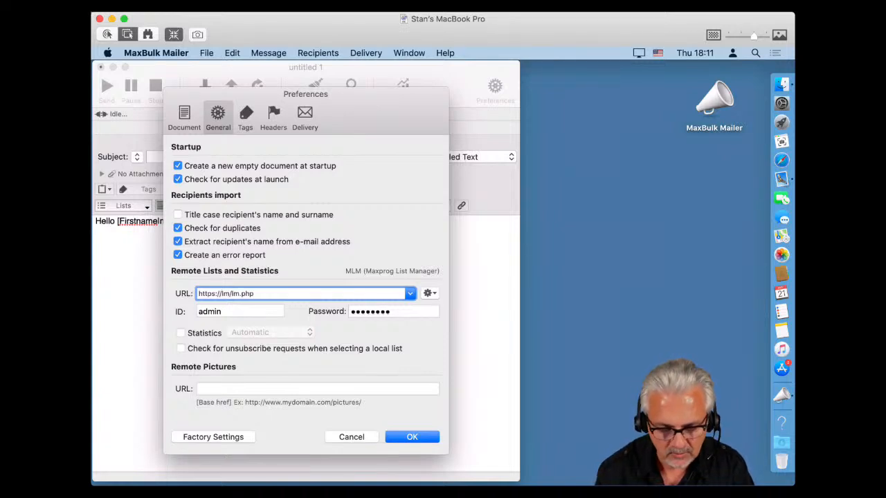
{"action": "type", "text": "www"}
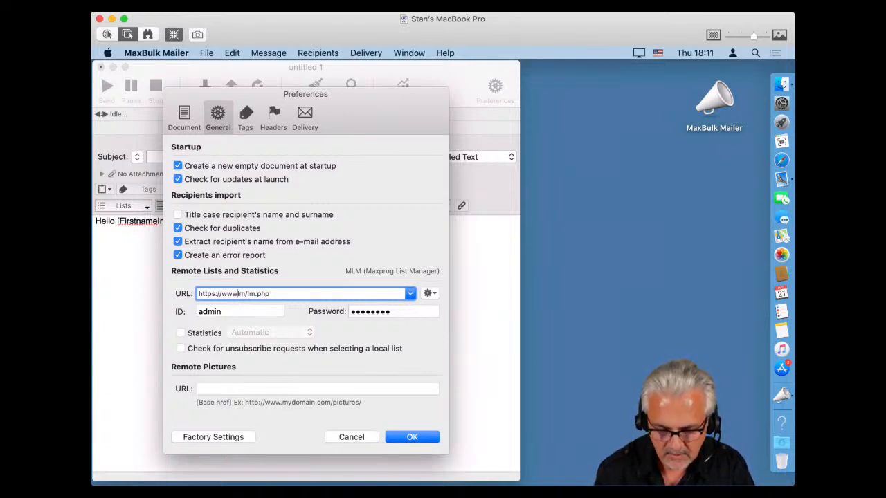
{"action": "type", "text": ".maxprog.co"}
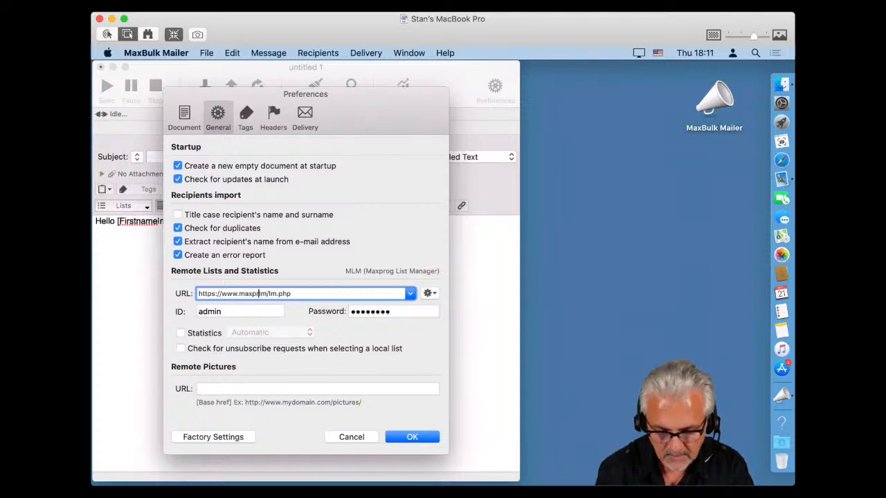
{"action": "type", "text": "m"}
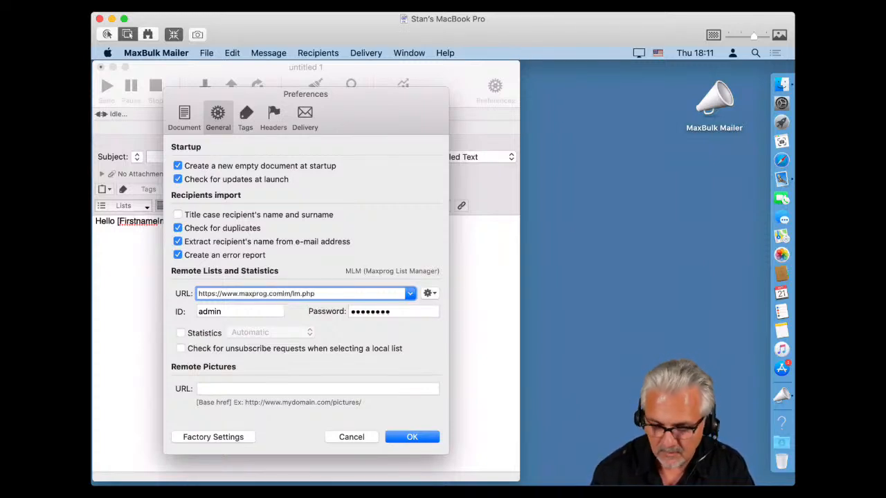
{"action": "type", "text": "/"}
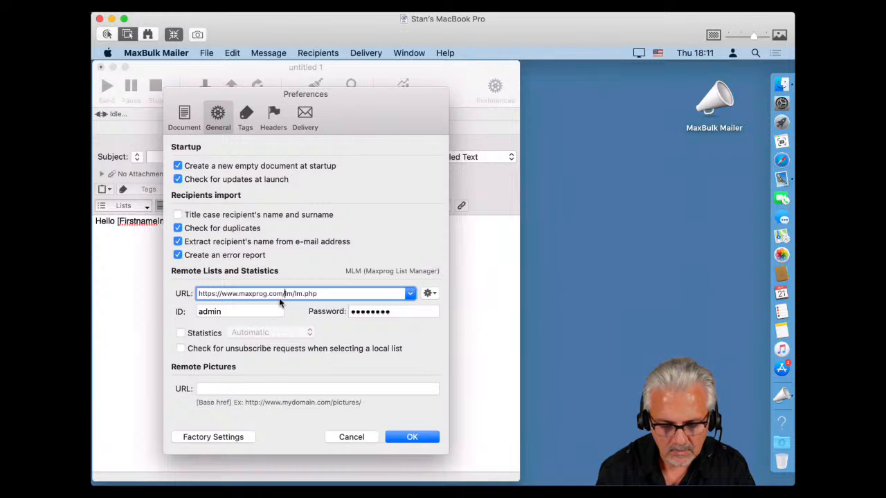
{"action": "type", "text": "sandbo"}
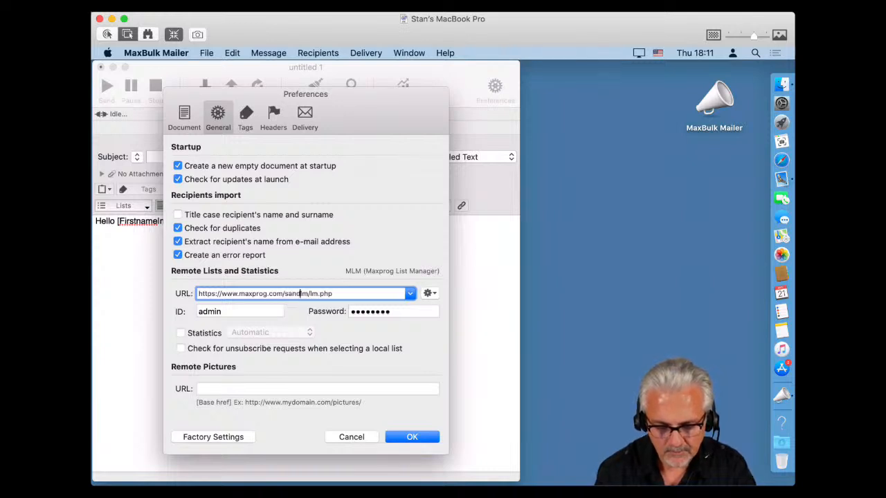
{"action": "type", "text": "x"}
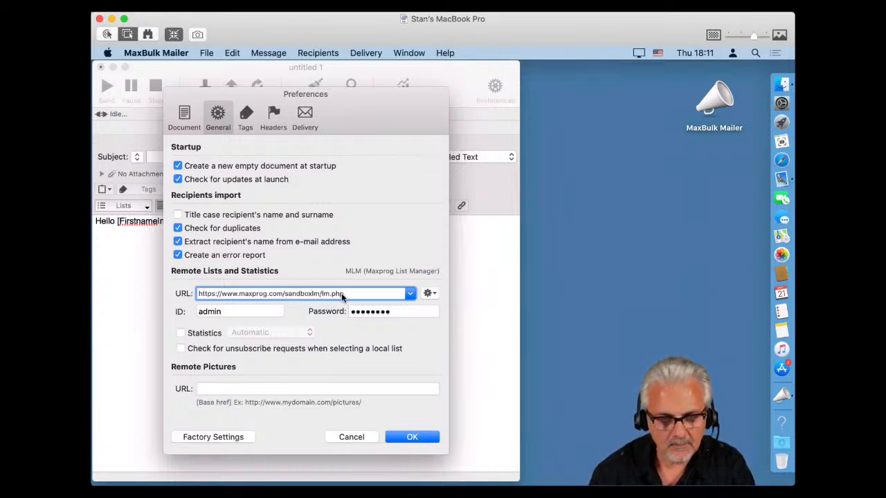
{"action": "type", "text": "/"}
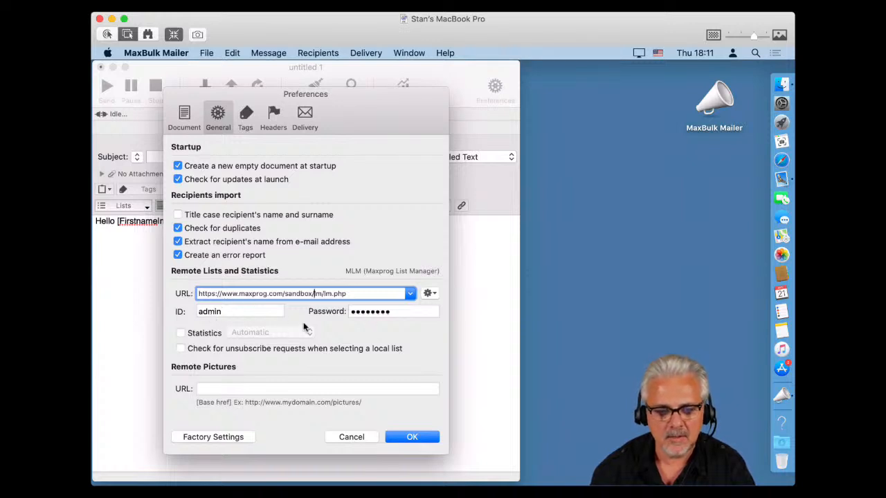
Turn on Statistics tracking and open the connection tools menu beside the remote URL.
{"action": "left_click", "coordinate": [181, 333]}
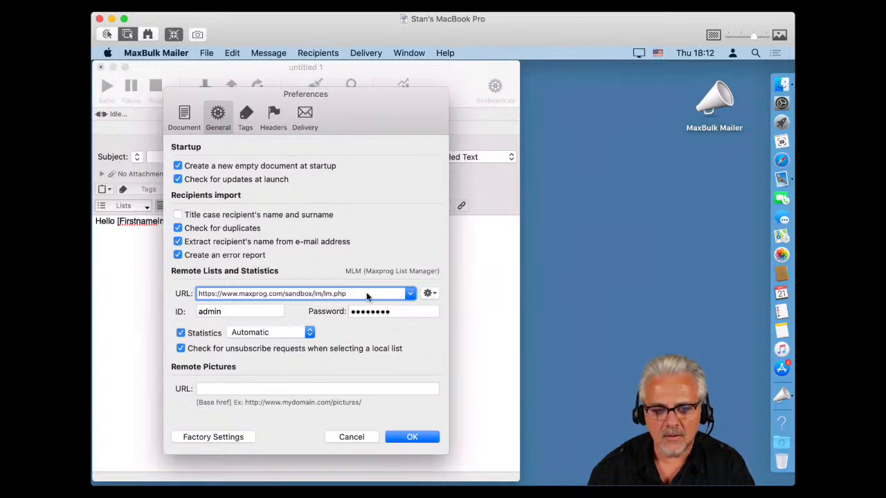
{"action": "left_click", "coordinate": [429, 294]}
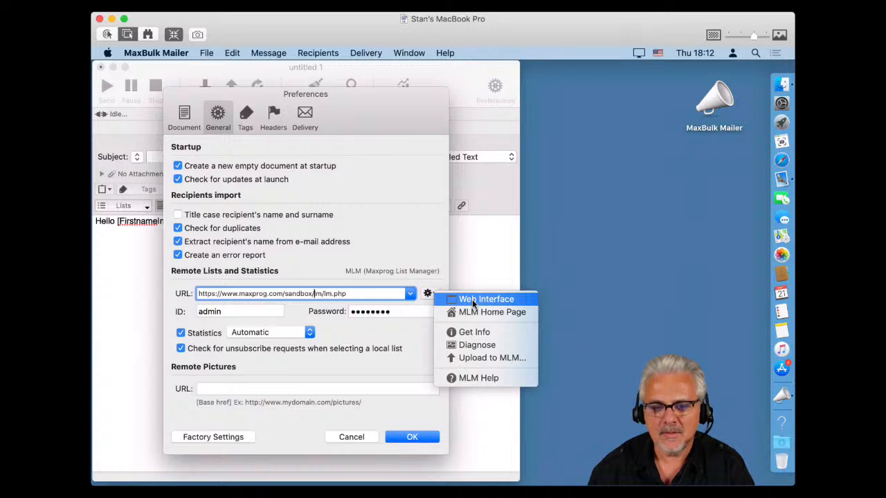
Run Diagnose, confirm the connection and database tests pass in Safari, then close the report.
{"action": "left_click", "coordinate": [492, 344]}
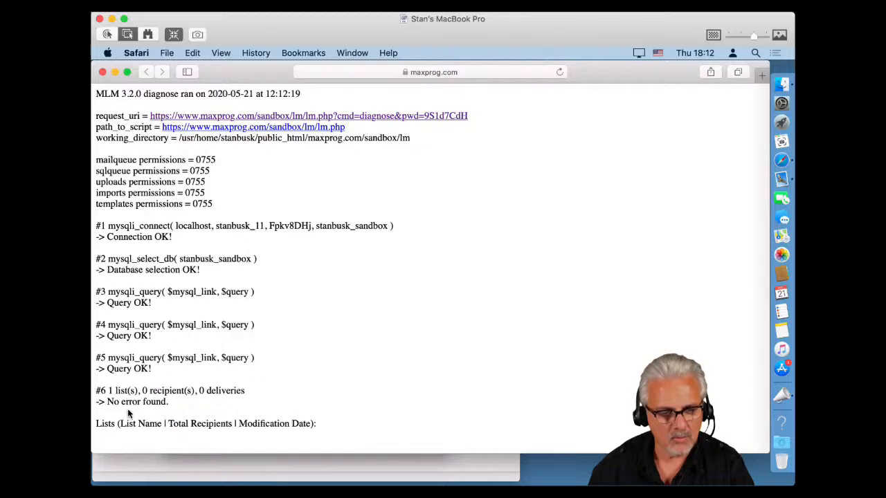
{"action": "left_click", "coordinate": [104, 73]}
{"action": "left_click", "coordinate": [429, 293]}
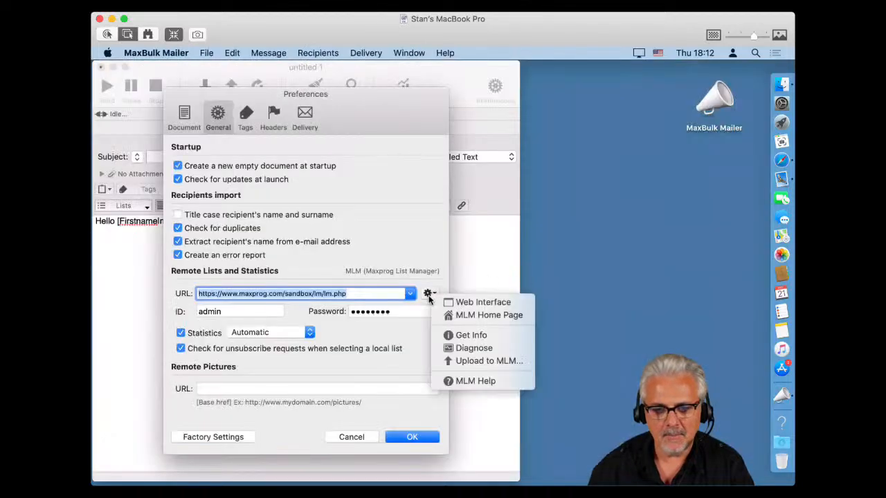
{"action": "left_click", "coordinate": [456, 301]}
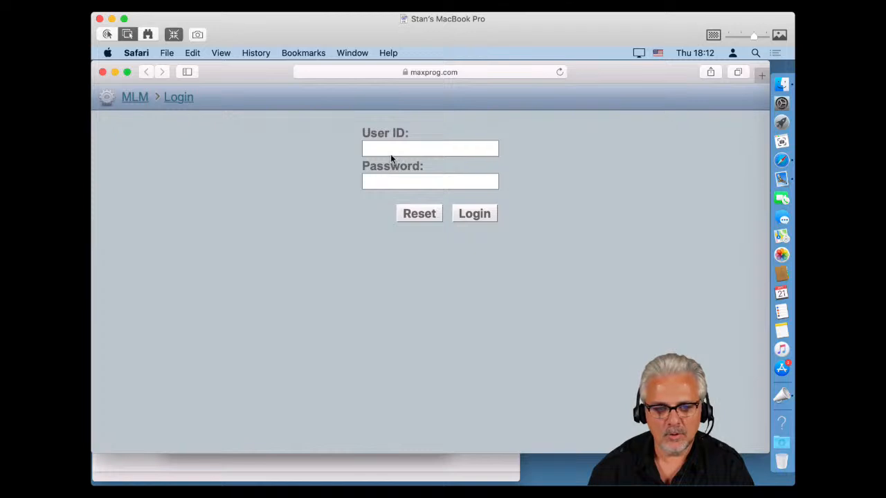
{"action": "left_click", "coordinate": [386, 154]}
{"action": "type", "text": "a"}
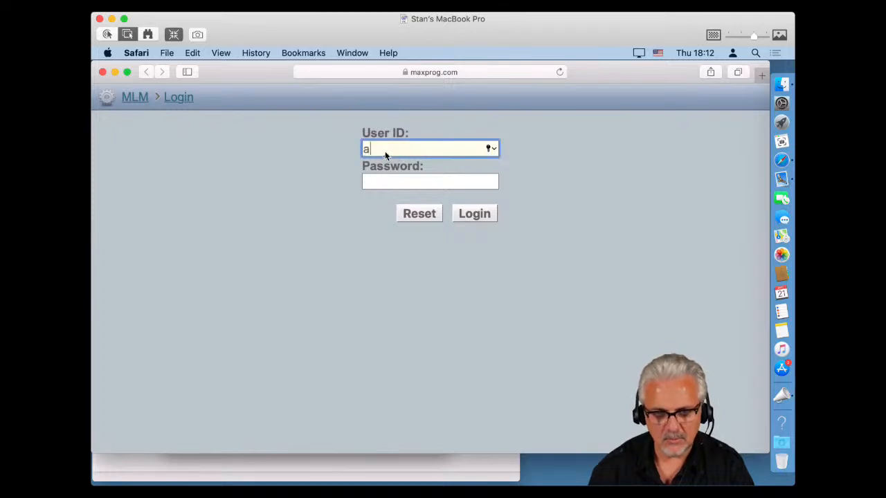
{"action": "type", "text": "dmin"}
{"action": "key", "text": "Tab"}
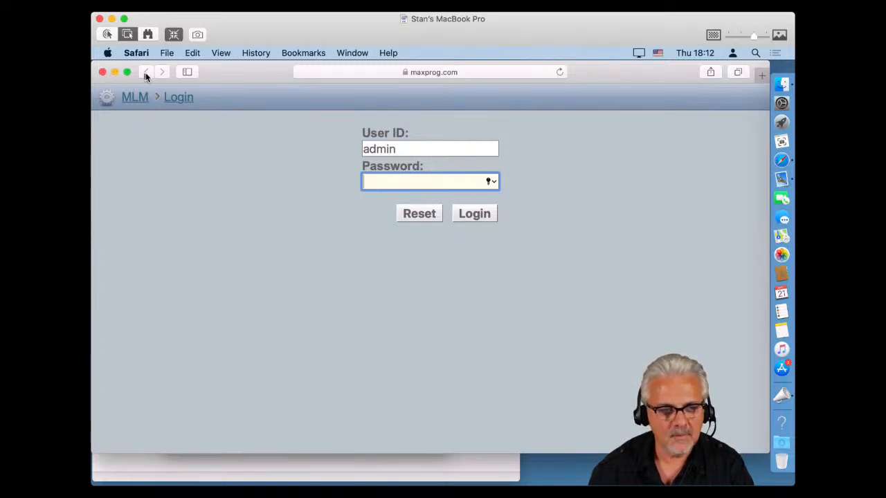
Close the MLM web window, confirm Preferences with OK, and open an enlarged Statistics window.
{"action": "left_click", "coordinate": [102, 72]}
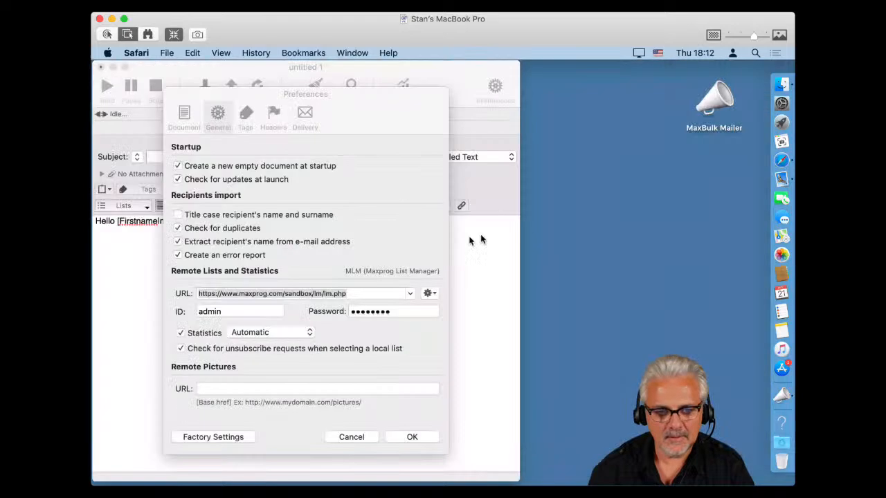
{"action": "left_click", "coordinate": [370, 216]}
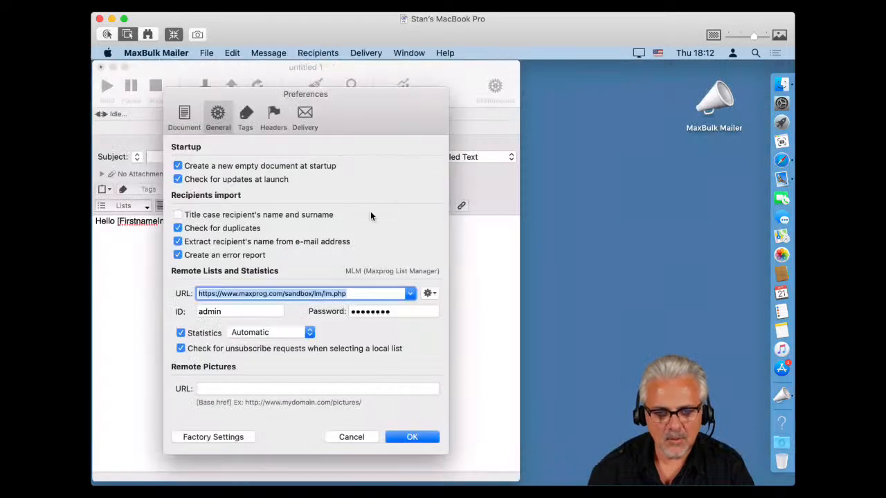
{"action": "left_click", "coordinate": [413, 436]}
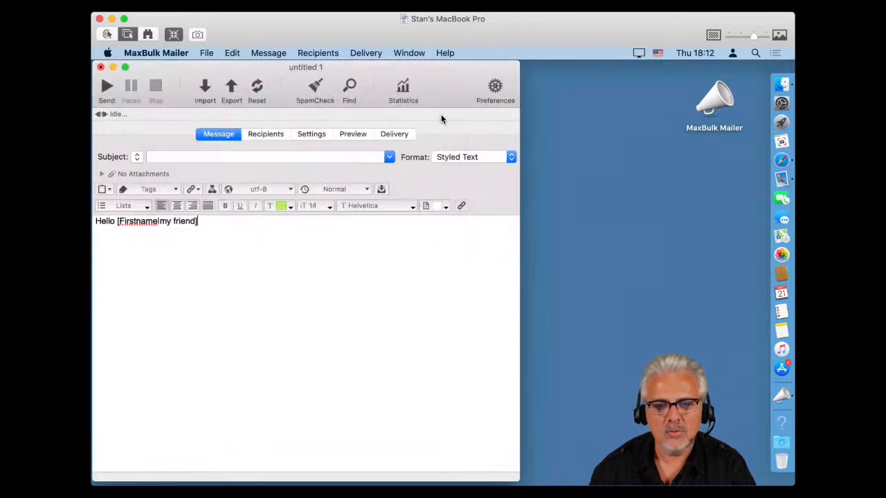
{"action": "left_click", "coordinate": [404, 90]}
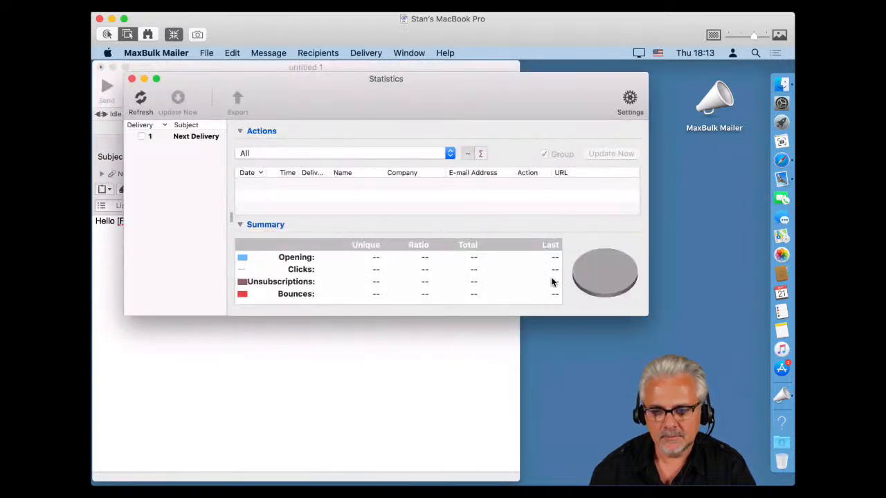
{"action": "left_click_drag", "start_coordinate": [647, 316], "coordinate": [750, 456]}
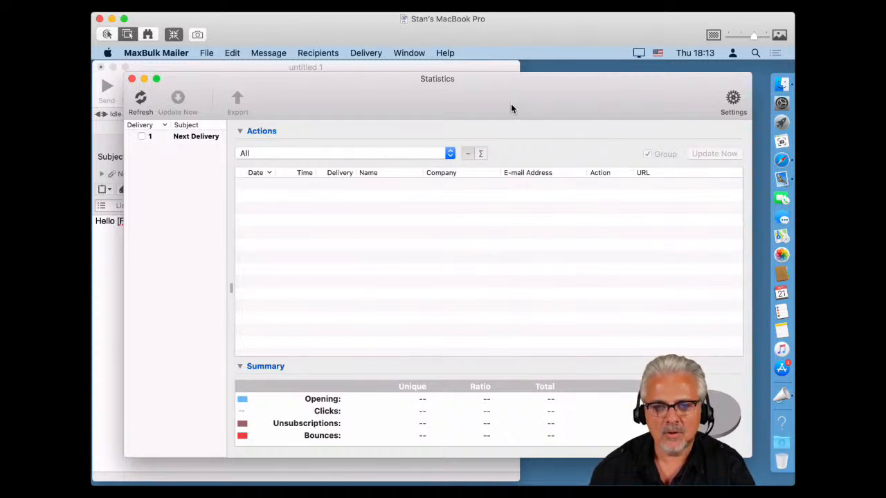
Set the message subject to 'Hello [Firstname]', copying the Firstname tag from the greeting.
{"action": "left_click", "coordinate": [229, 69]}
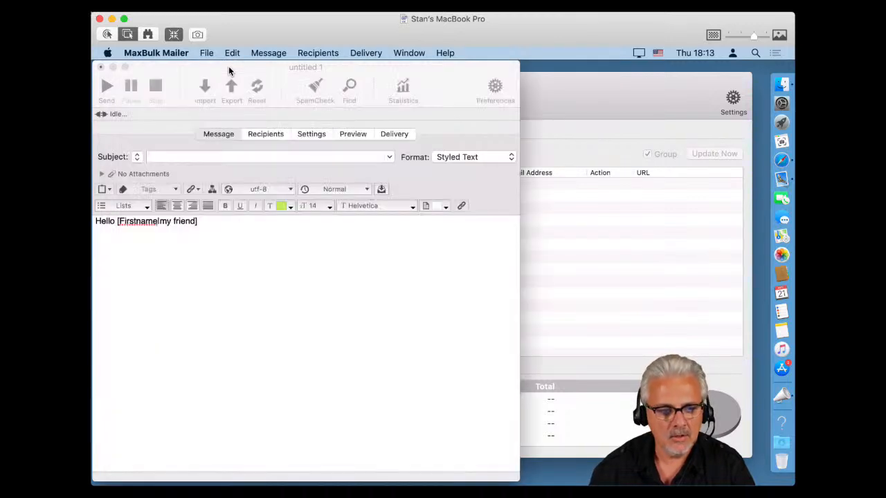
{"action": "left_click", "coordinate": [164, 156]}
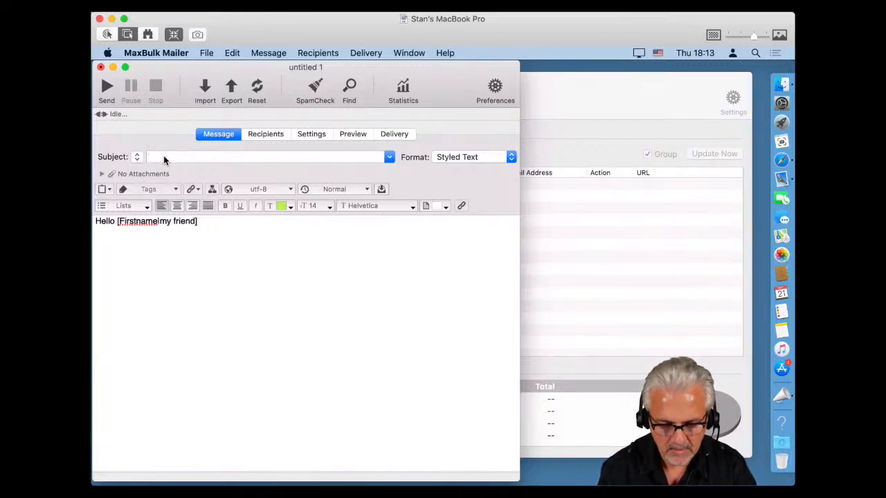
{"action": "type", "text": "Hello"}
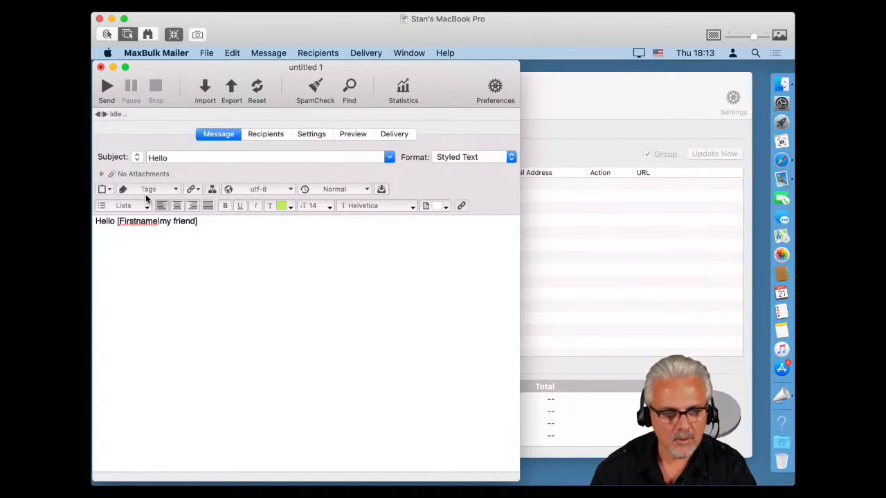
{"action": "left_click_drag", "start_coordinate": [117, 227], "coordinate": [158, 222]}
{"action": "key", "text": "super+c"}
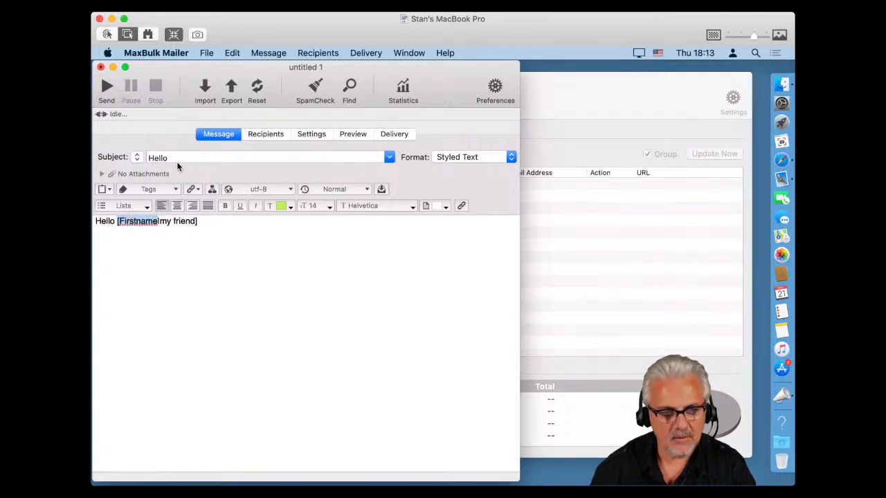
{"action": "left_click", "coordinate": [242, 158]}
{"action": "key", "text": "super+v"}
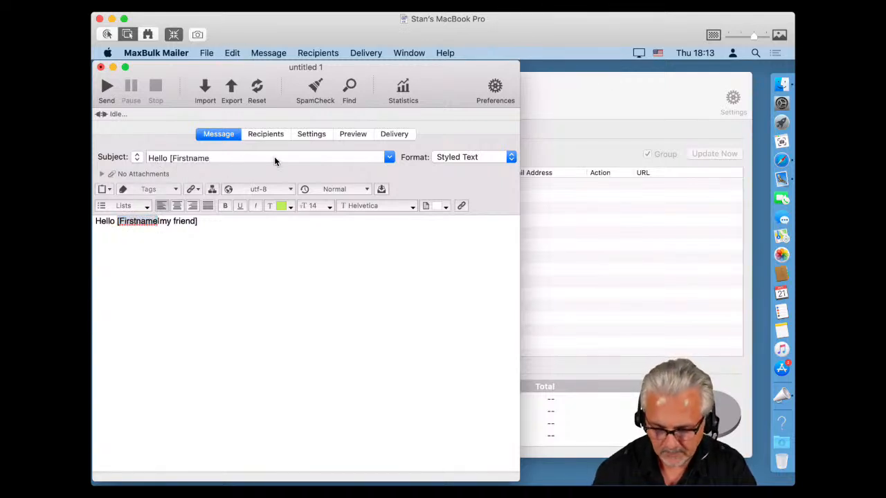
{"action": "type", "text": "]"}
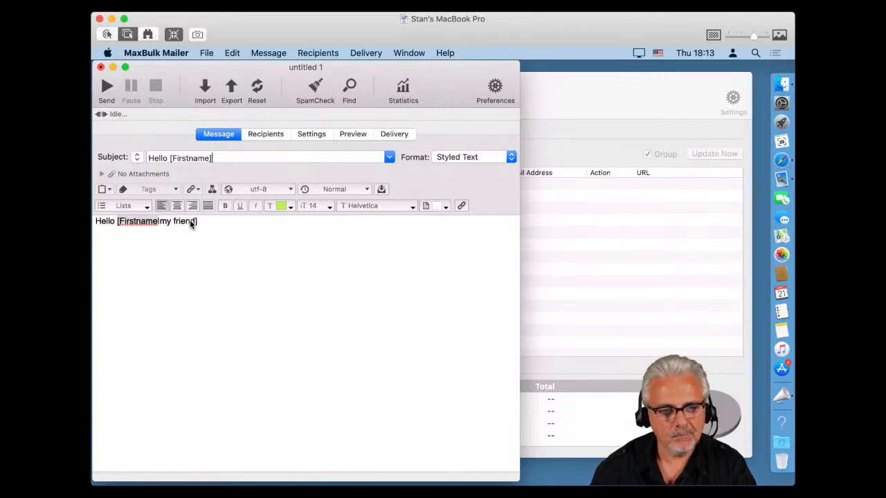
Add the line 'How are you today.' below the greeting.
{"action": "left_click", "coordinate": [128, 239]}
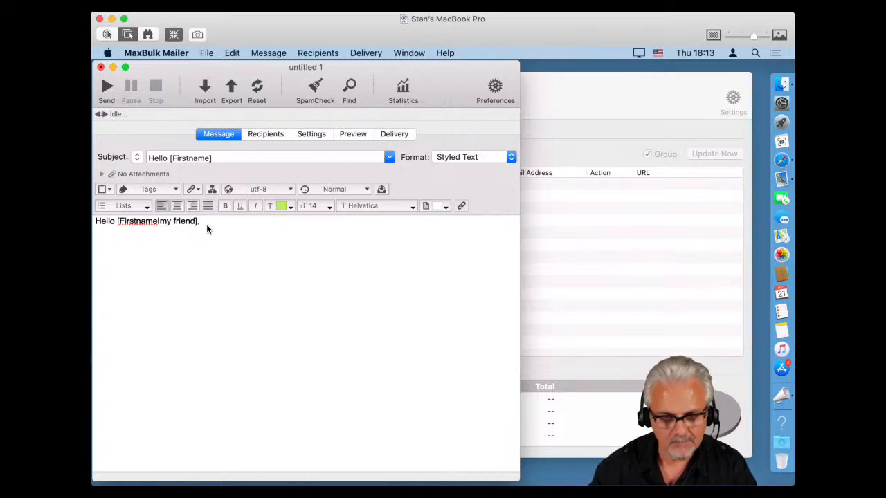
{"action": "key", "text": "Return"}
{"action": "key", "text": "Return"}
{"action": "type", "text": "How"}
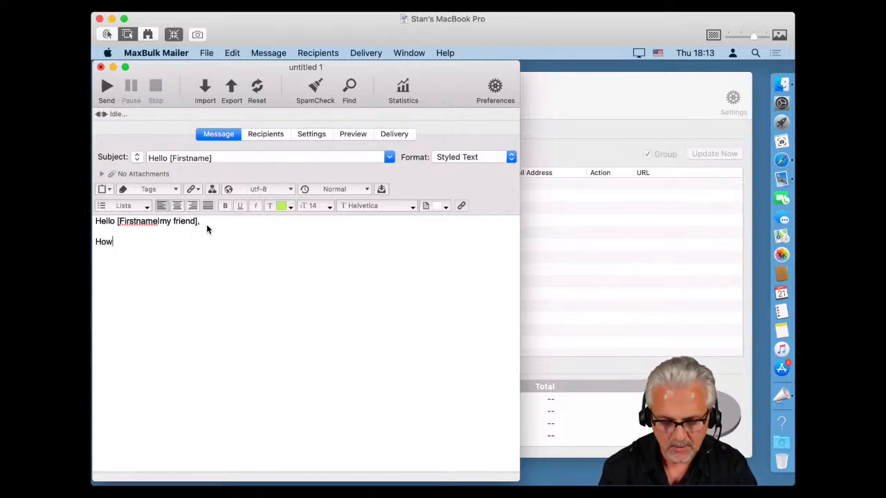
{"action": "type", "text": " are yo"}
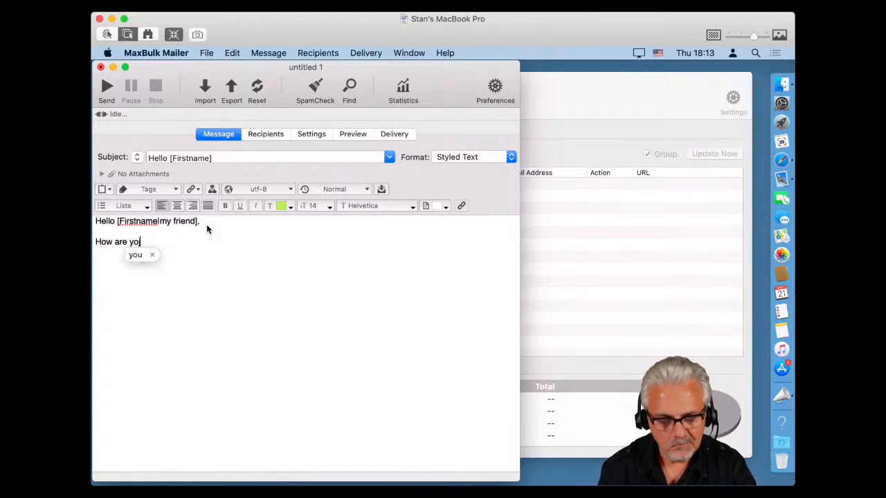
{"action": "key", "text": "BackSpace"}
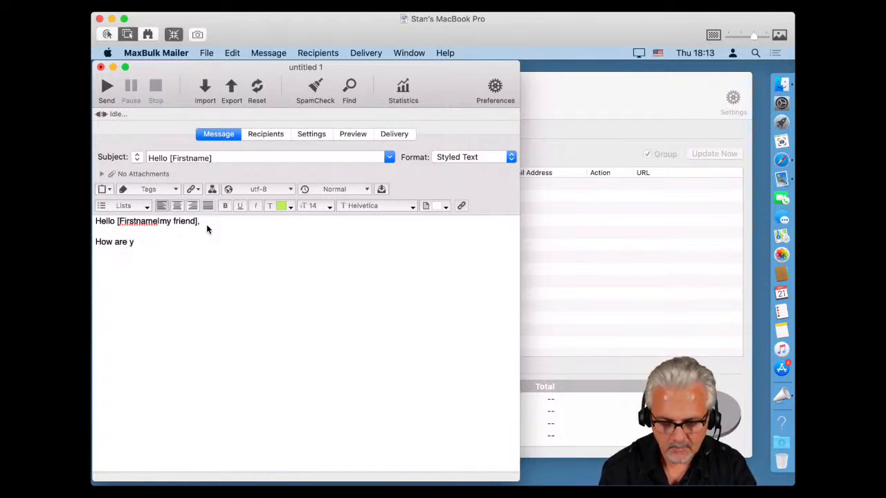
{"action": "type", "text": "ou today"}
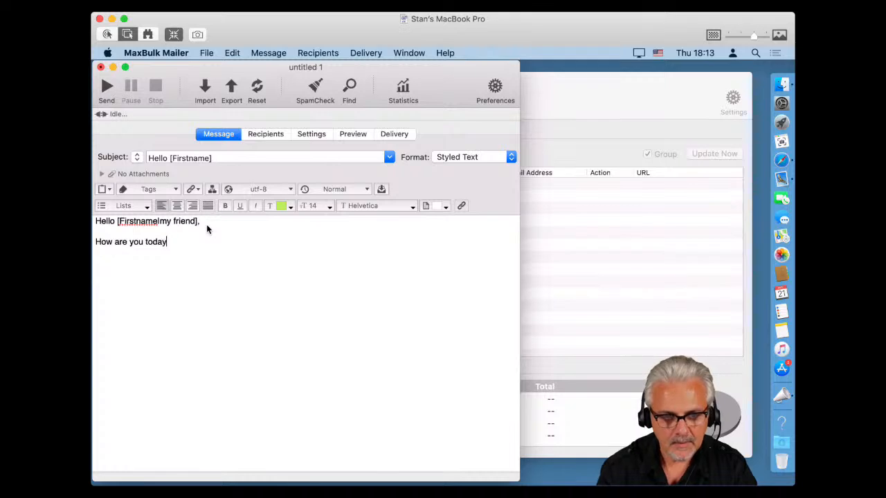
{"action": "type", "text": "."}
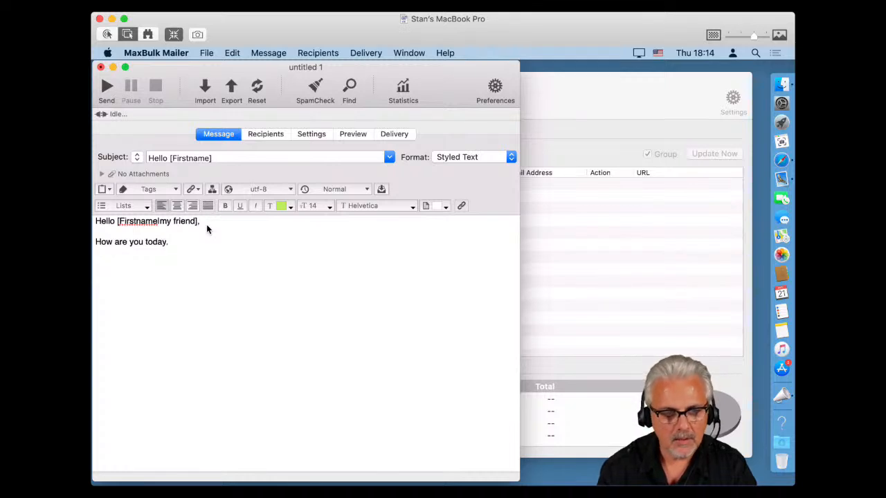
{"action": "key", "text": "Return"}
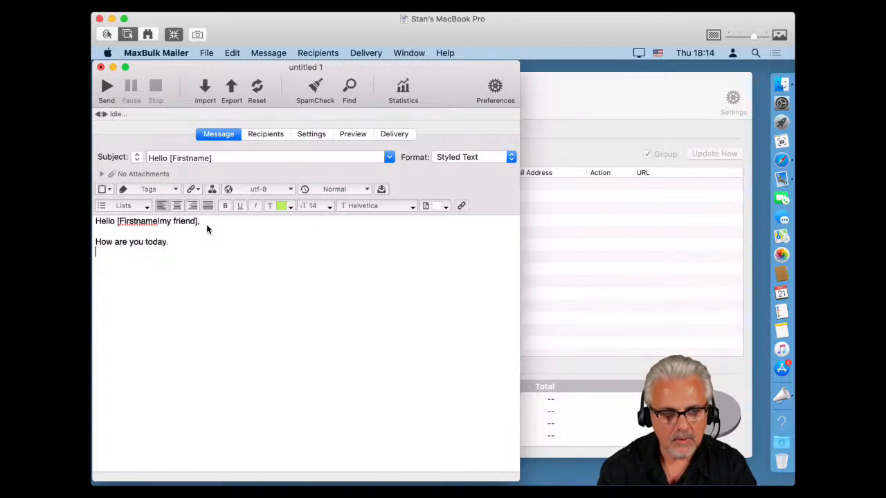
Add the line 'Click [Unsubscribe] to unsubscribe.' using the Unsubscribe tag.
{"action": "left_click", "coordinate": [168, 192]}
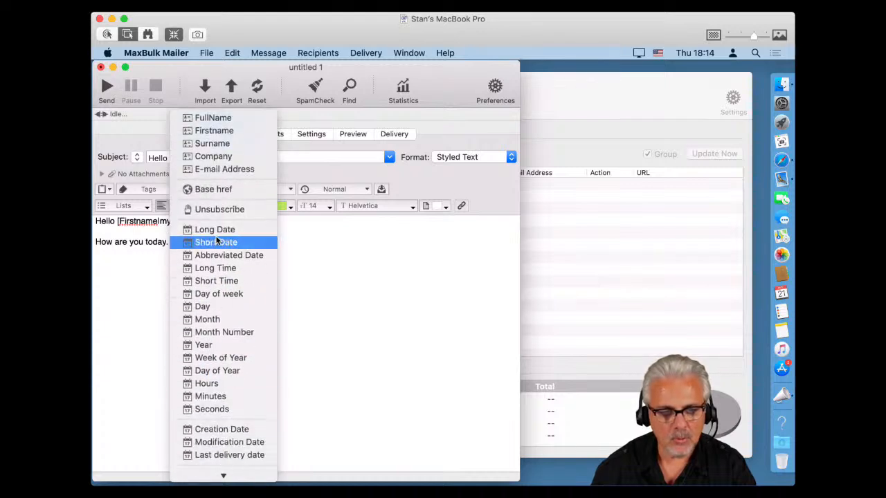
{"action": "left_click", "coordinate": [213, 209]}
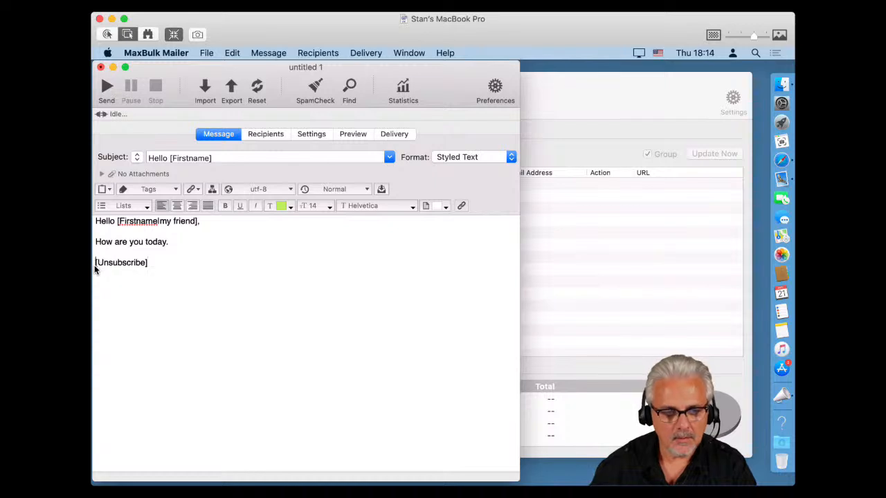
{"action": "type", "text": "Click"}
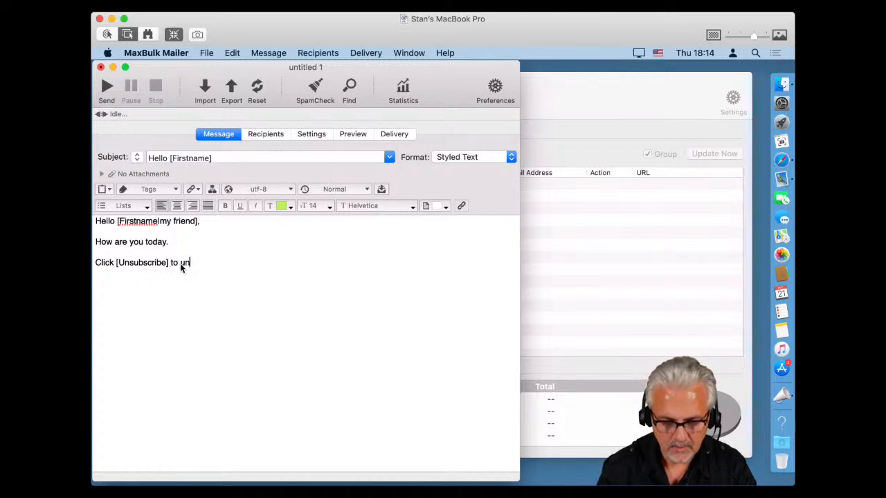
{"action": "type", "text": "  to unsubscribe"}
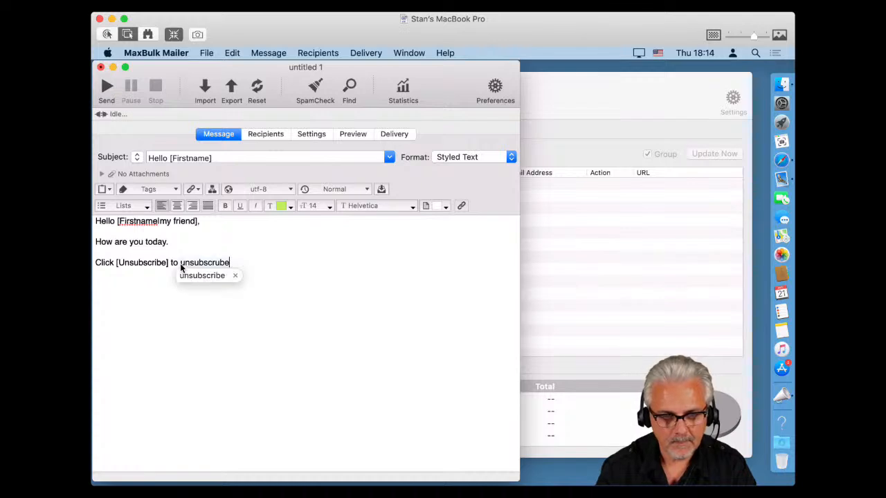
{"action": "key", "text": "BackSpace"}
{"action": "key", "text": "BackSpace"}
{"action": "key", "text": "BackSpace"}
{"action": "type", "text": "ibe."}
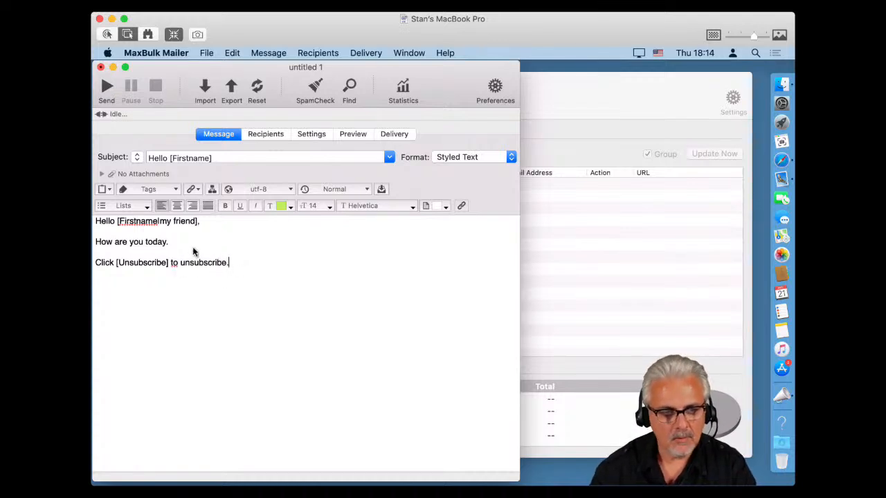
Add the sign-off 'Stan' after 'How are you today.' and preview the personalised message.
{"action": "left_click", "coordinate": [185, 248]}
{"action": "key", "text": "Return"}
{"action": "key", "text": "Return"}
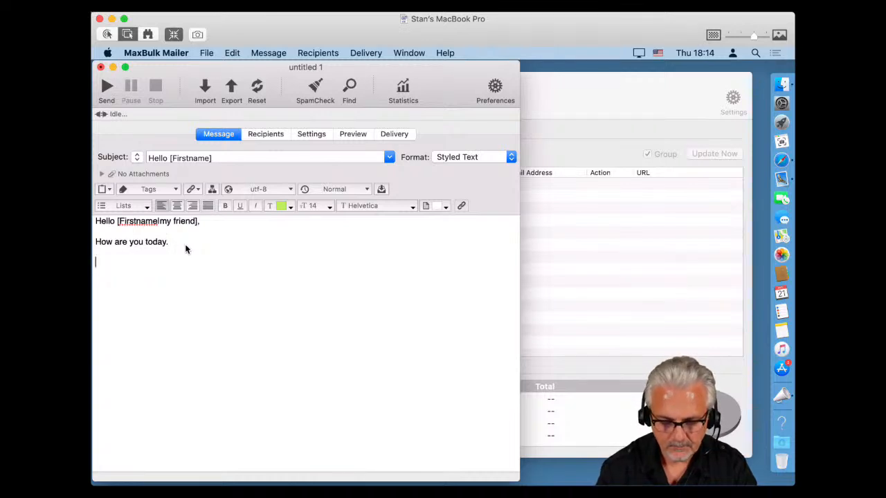
{"action": "type", "text": "Stan"}
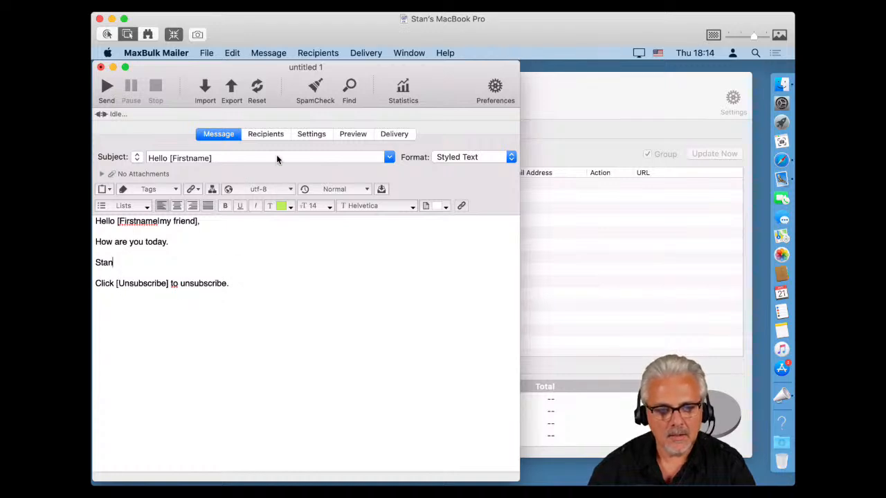
{"action": "left_click", "coordinate": [349, 135]}
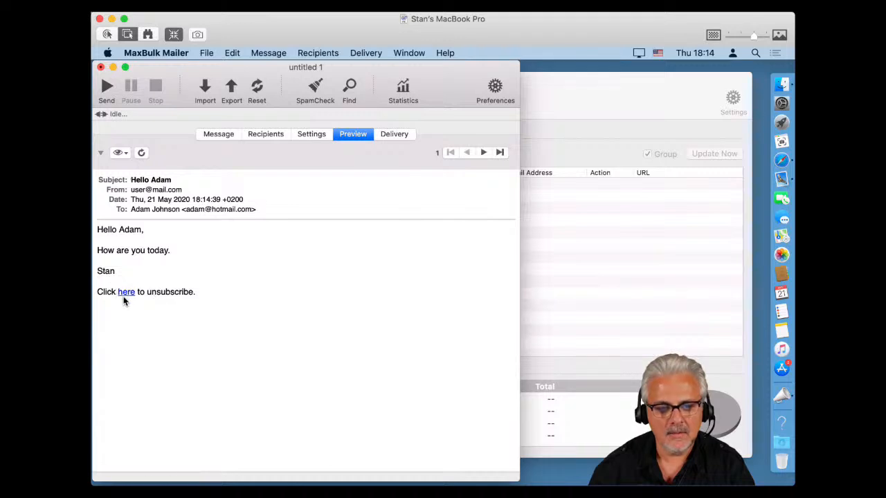
Look over the Custom Headers and Tags preferences, cancel without changes, and deselect the body text.
{"action": "left_click", "coordinate": [227, 133]}
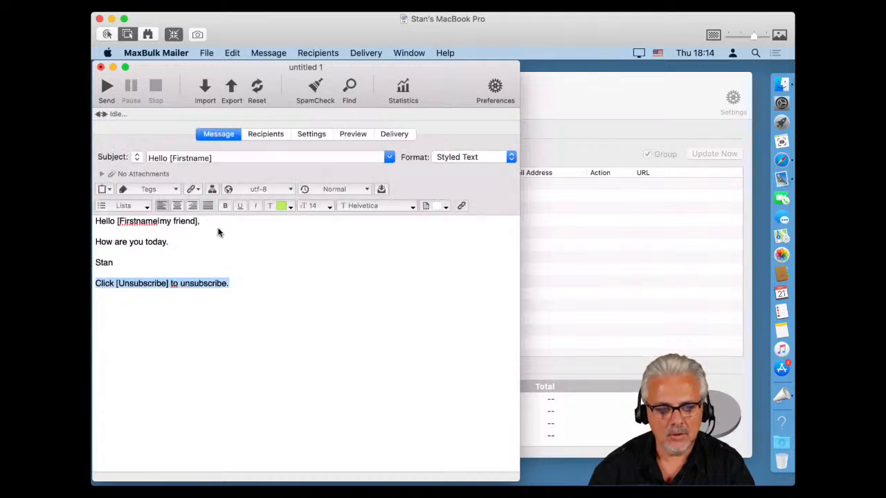
{"action": "left_click", "coordinate": [493, 92]}
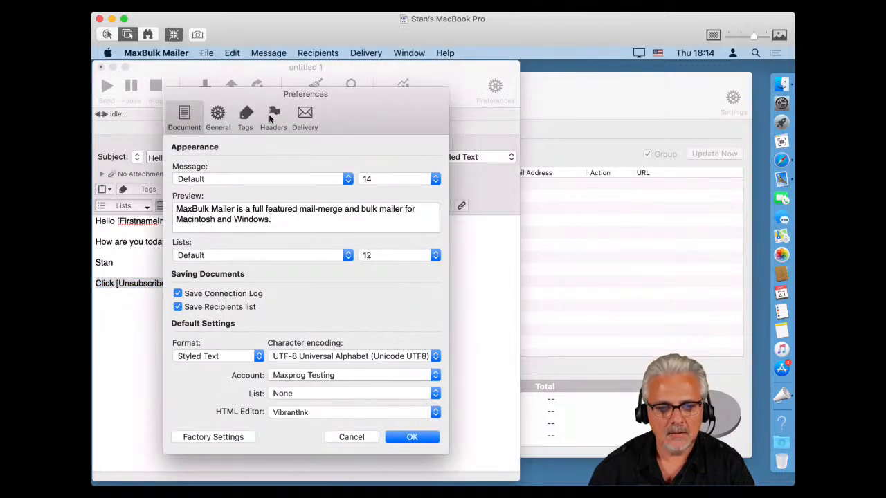
{"action": "left_click", "coordinate": [272, 117]}
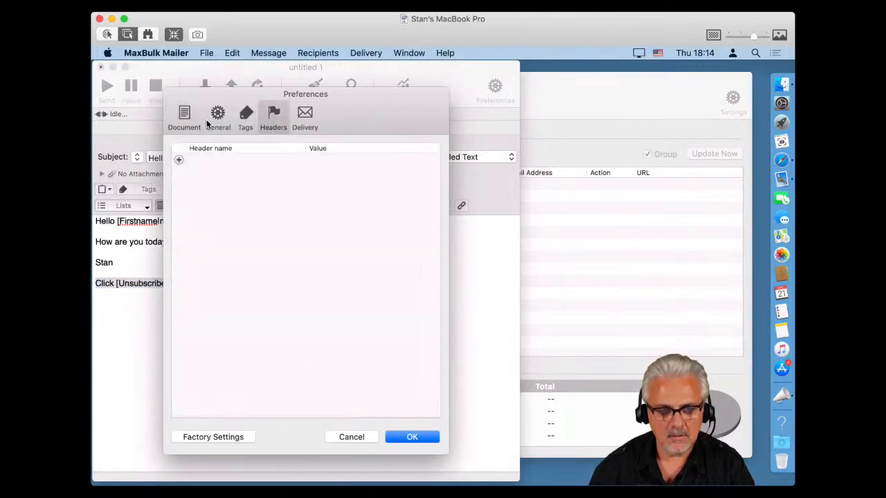
{"action": "left_click", "coordinate": [247, 117]}
{"action": "double_click", "coordinate": [249, 412]}
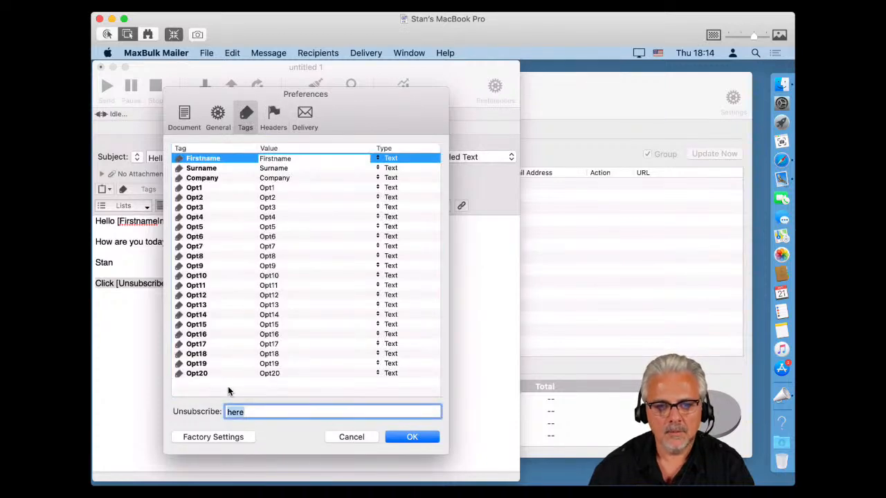
{"action": "left_click", "coordinate": [349, 436]}
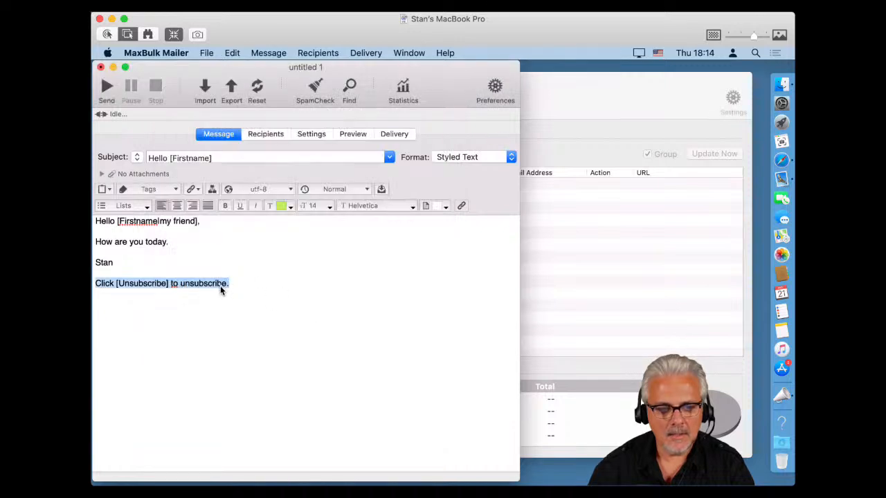
{"action": "left_click", "coordinate": [207, 283]}
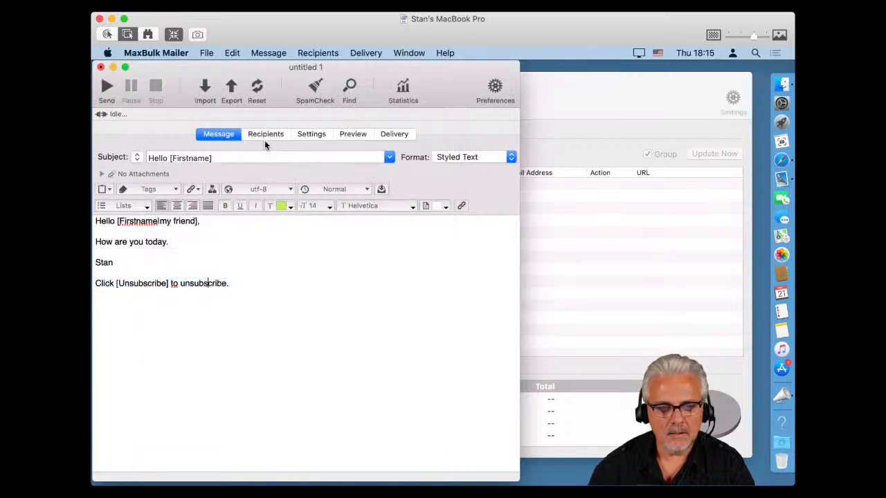
Check the merged preview, then append 'Go to my site' after 'How are you today.' and select 'site'.
{"action": "left_click", "coordinate": [352, 134]}
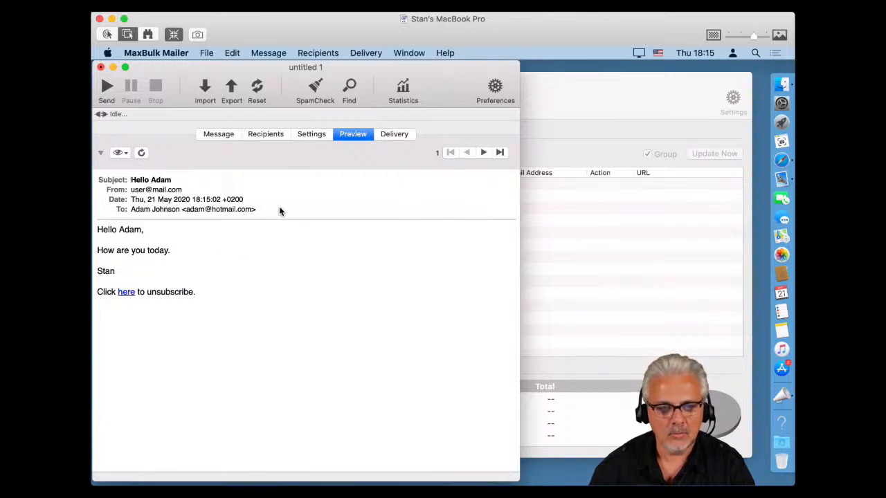
{"action": "left_click", "coordinate": [232, 138]}
{"action": "left_click", "coordinate": [179, 239]}
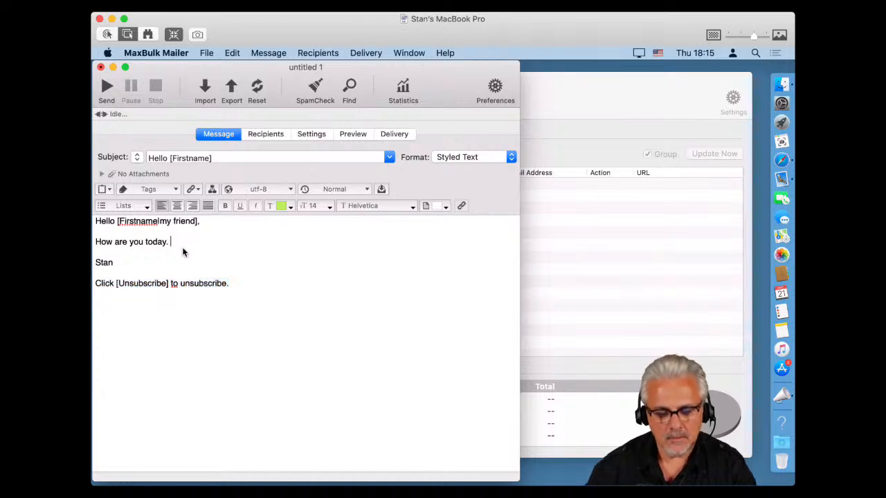
{"action": "type", "text": "P"}
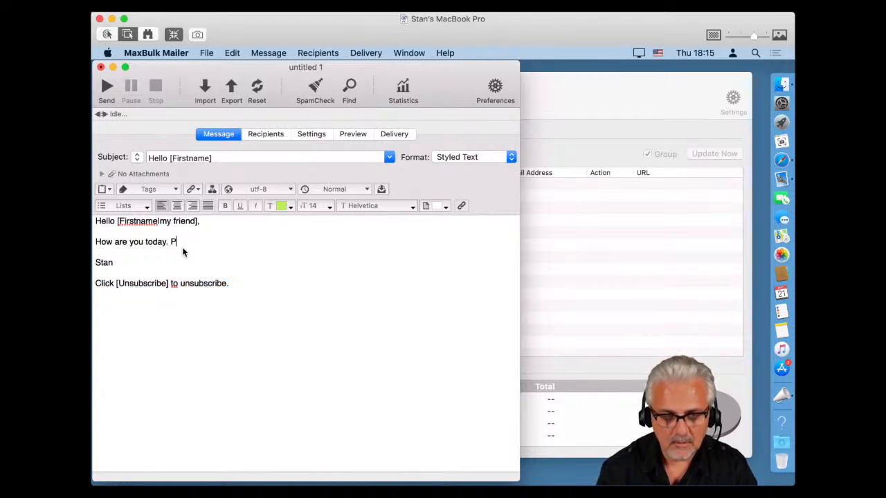
{"action": "type", "text": "u"}
{"action": "key", "text": "BackSpace"}
{"action": "key", "text": "BackSpace"}
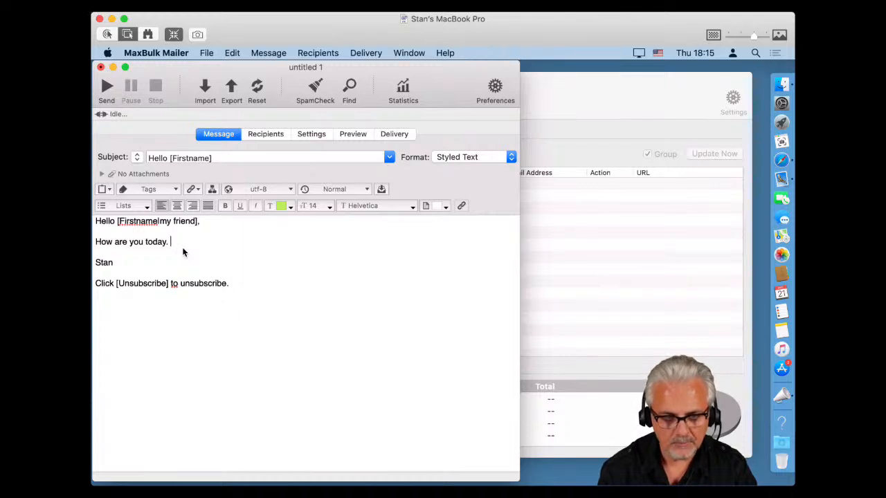
{"action": "type", "text": "Go to"}
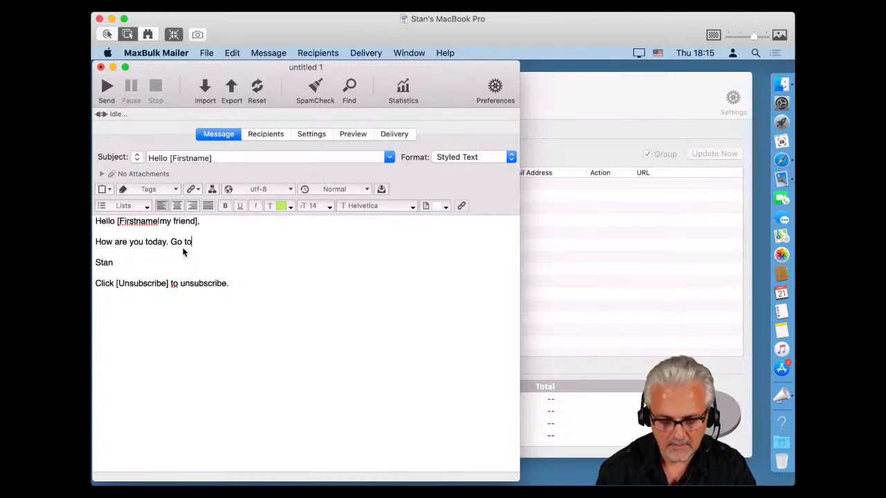
{"action": "type", "text": " my"}
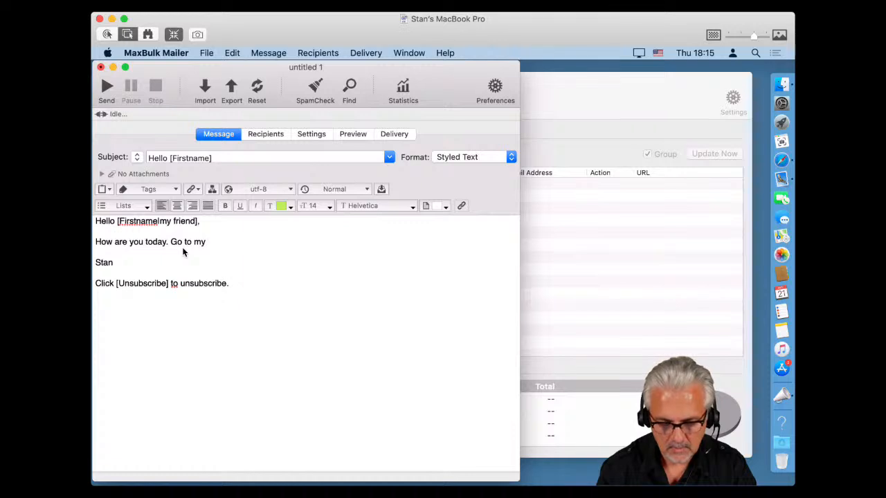
{"action": "type", "text": " site"}
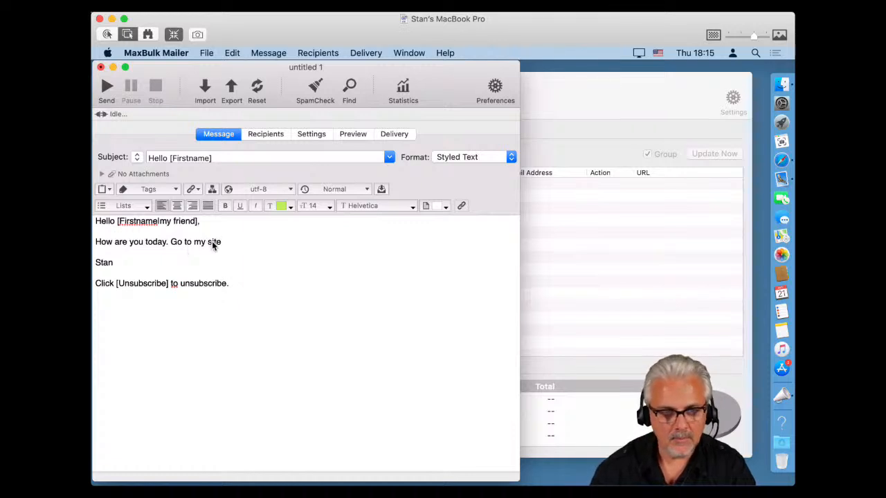
{"action": "double_click", "coordinate": [212, 242]}
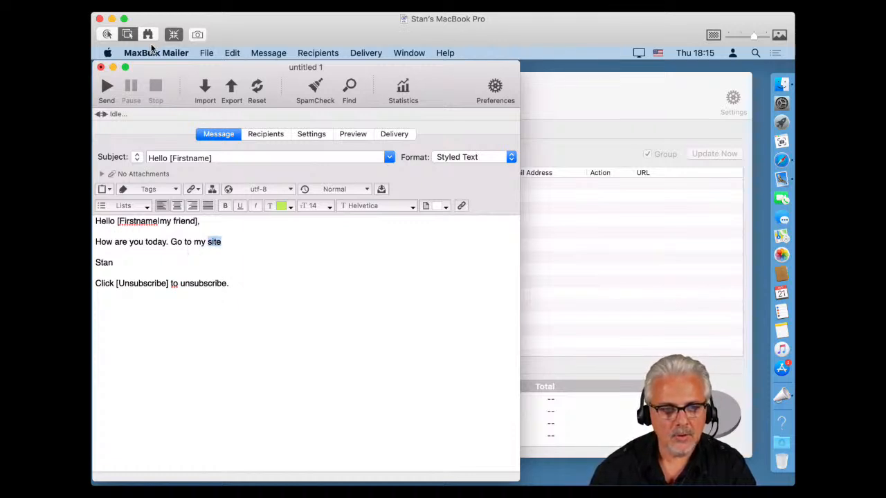
{"action": "left_click", "coordinate": [207, 53]}
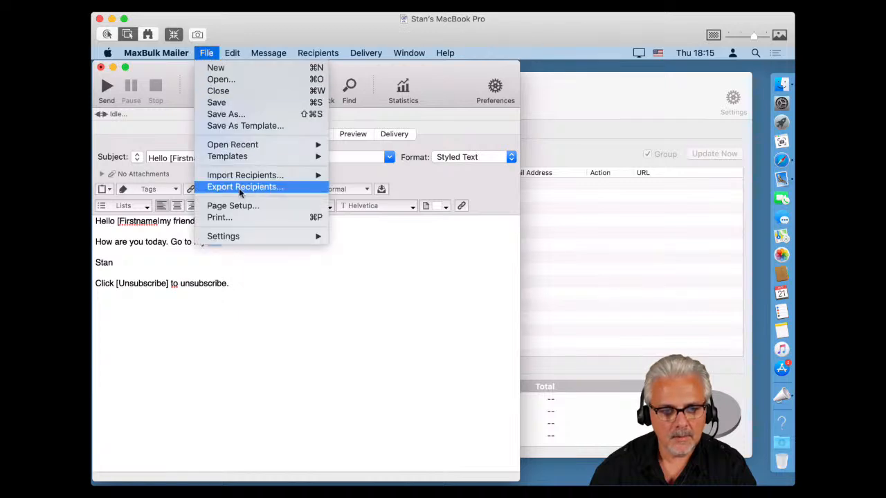
{"action": "mouse_move", "coordinate": [234, 175]}
{"action": "mouse_move", "coordinate": [231, 54]}
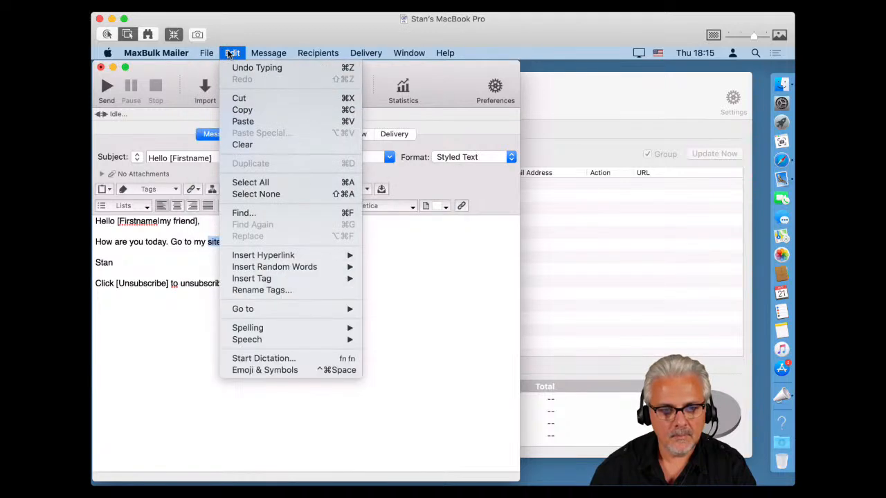
{"action": "mouse_move", "coordinate": [270, 262]}
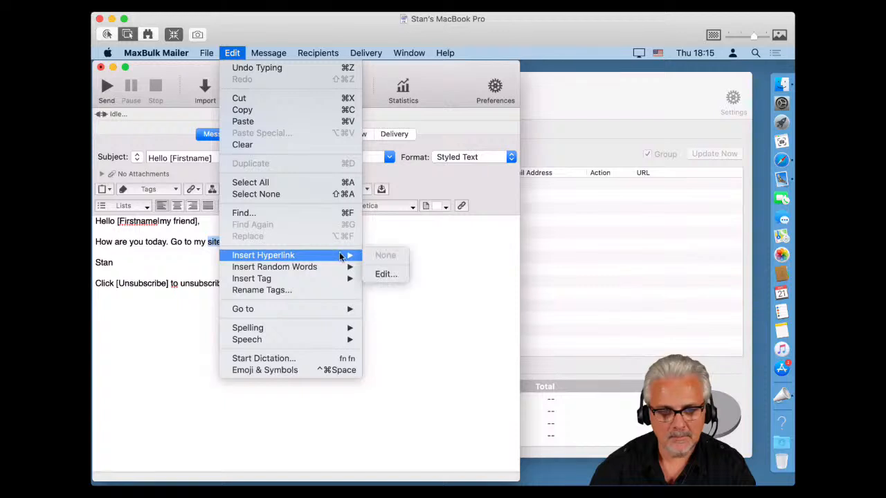
{"action": "left_click", "coordinate": [380, 274]}
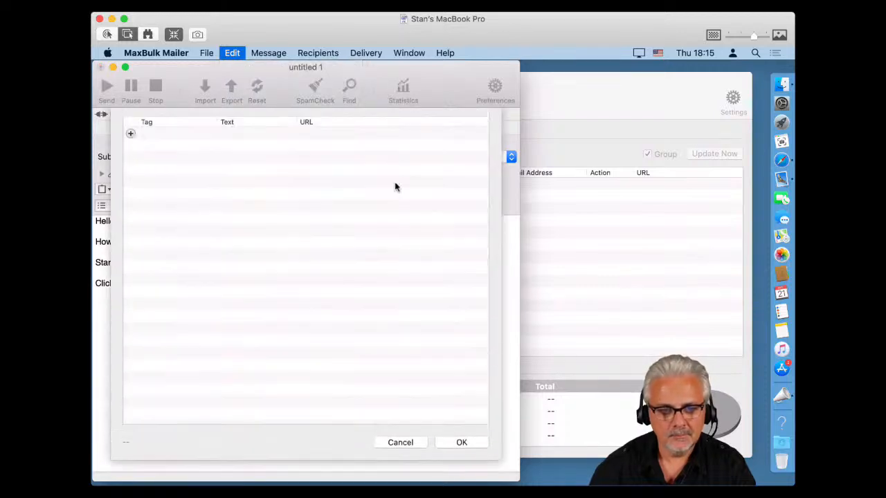
{"action": "left_click", "coordinate": [130, 134]}
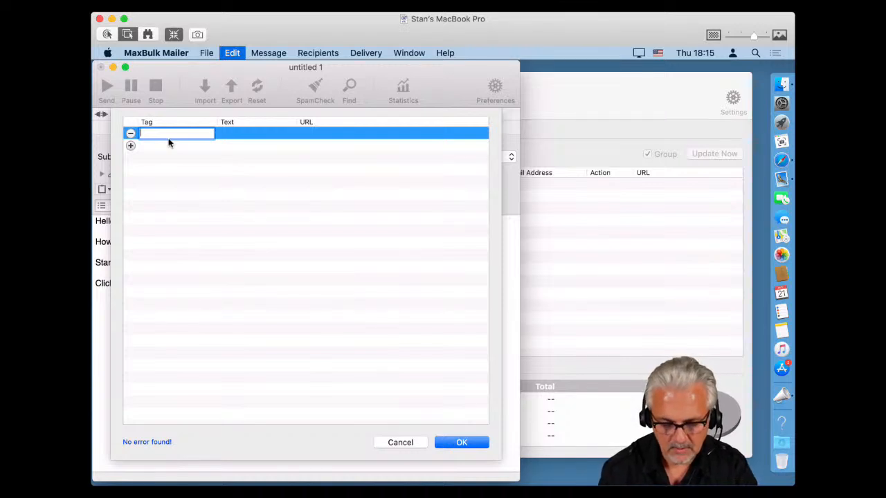
{"action": "type", "text": "S"}
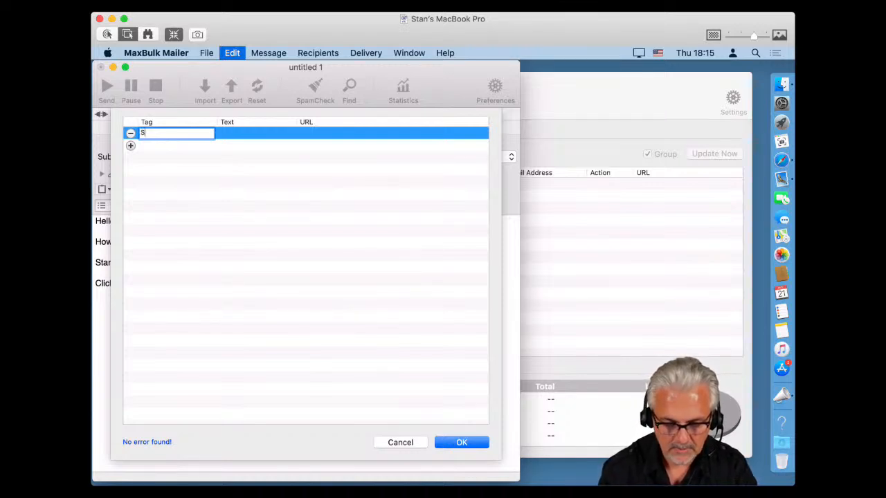
{"action": "type", "text": "ite"}
{"action": "key", "text": "Tab"}
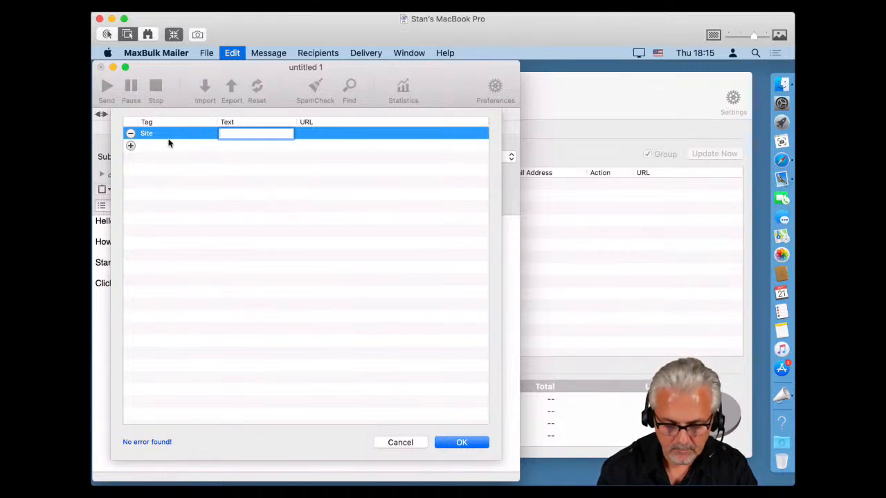
{"action": "type", "text": "site"}
{"action": "key", "text": "Tab"}
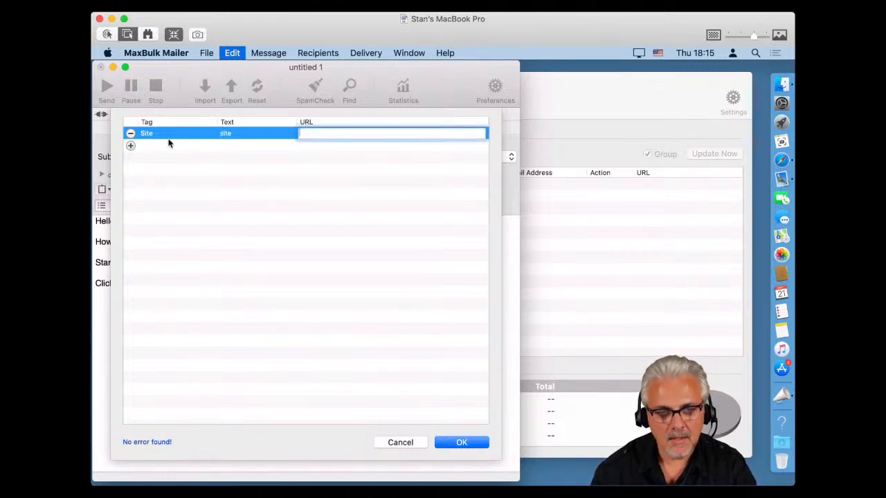
{"action": "type", "text": "htt"}
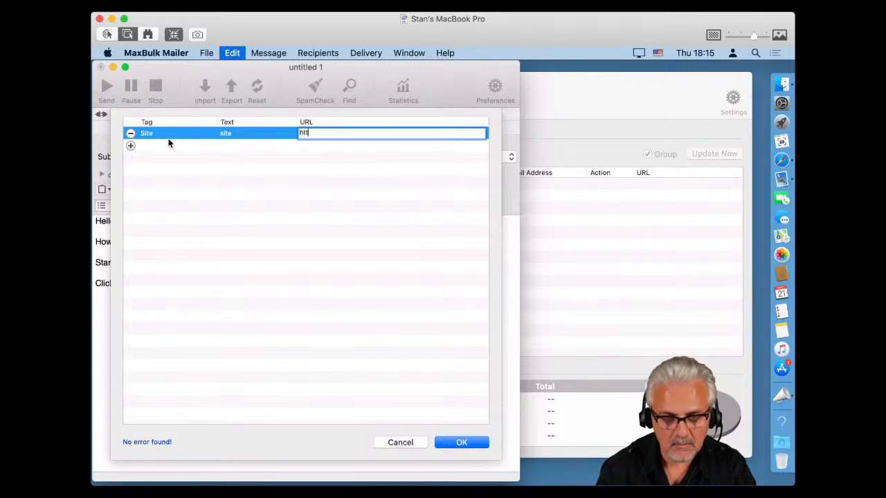
{"action": "type", "text": "ps"}
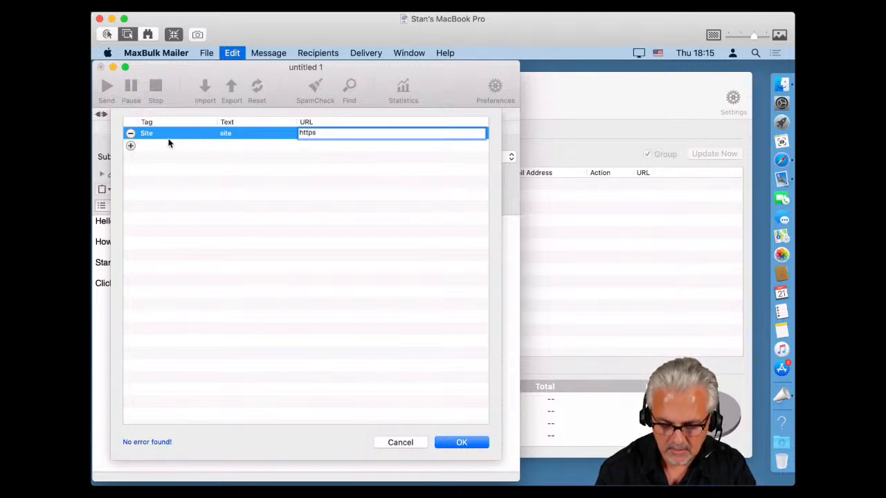
{"action": "type", "text": "://"}
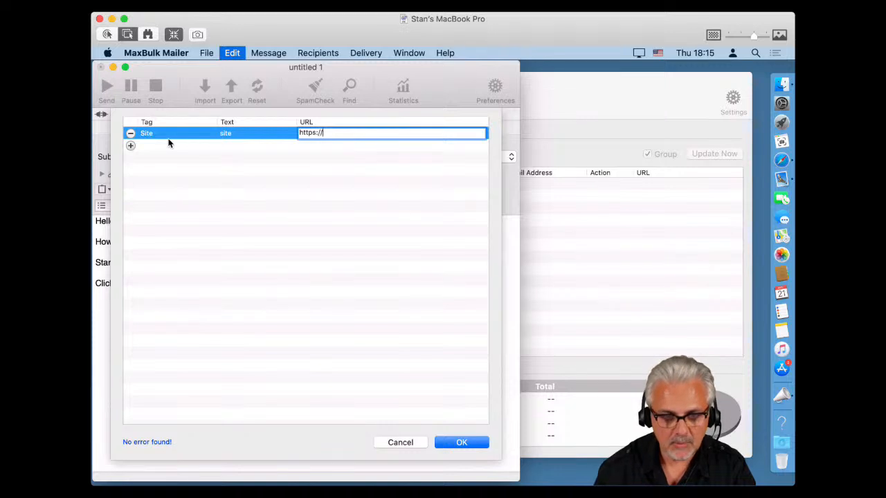
{"action": "type", "text": "www."}
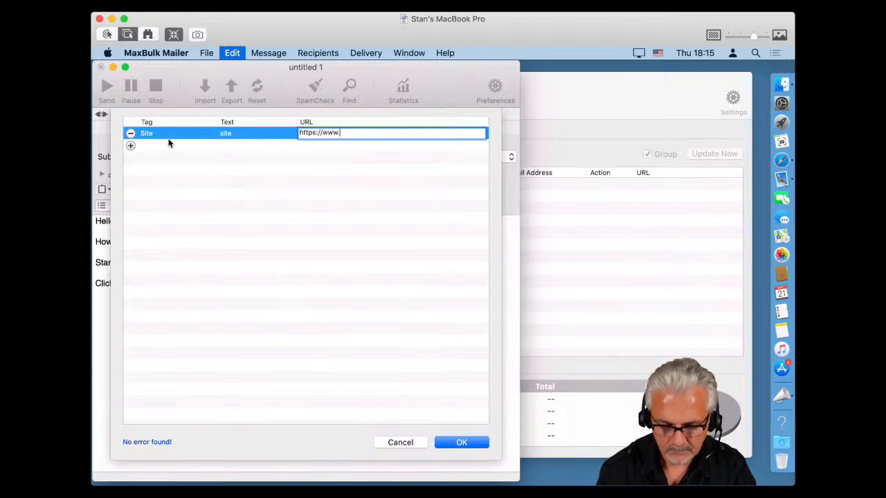
{"action": "type", "text": "maxprog.co"}
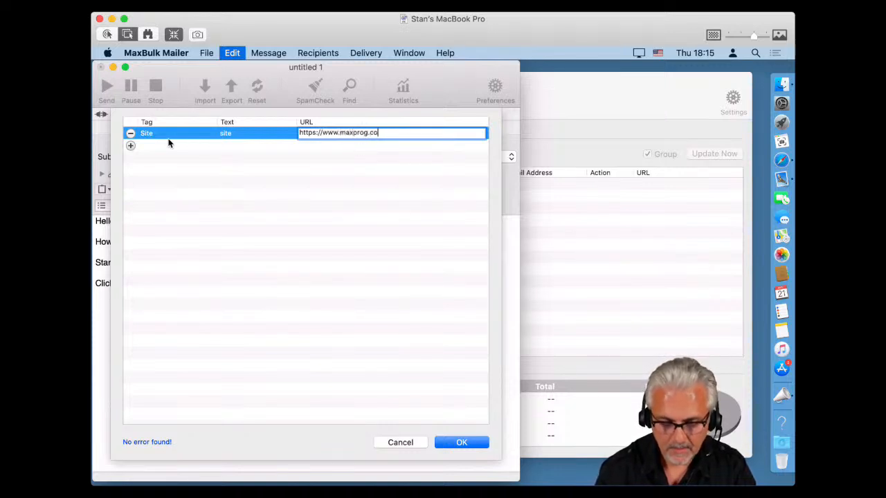
{"action": "type", "text": "m"}
{"action": "left_click", "coordinate": [183, 203]}
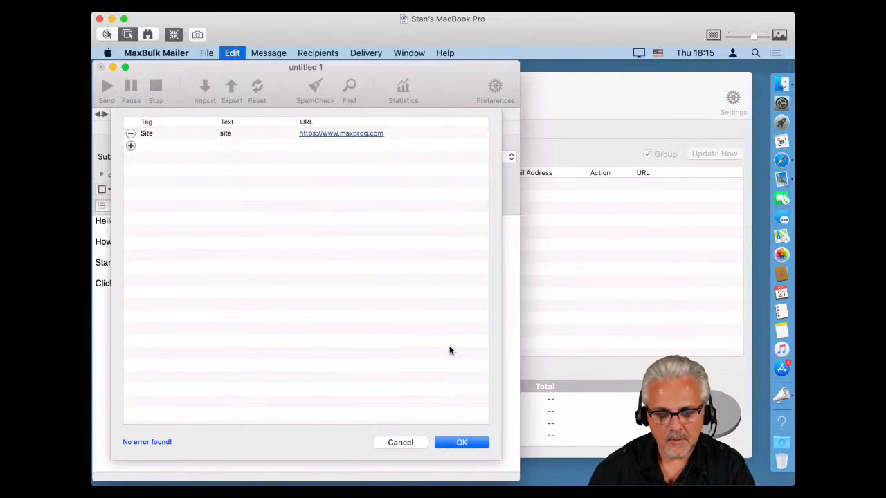
{"action": "left_click", "coordinate": [460, 443]}
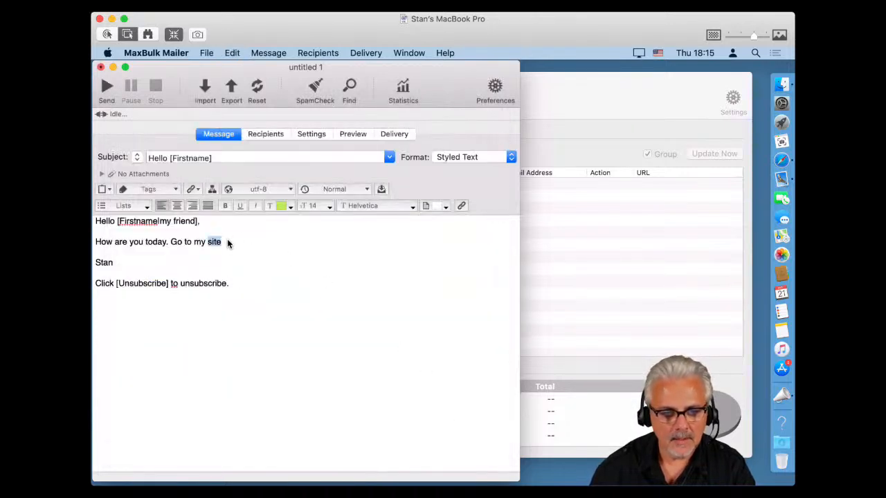
Replace the word 'site' with the Site hyperlink, add a period, and preview the message.
{"action": "left_click", "coordinate": [210, 55]}
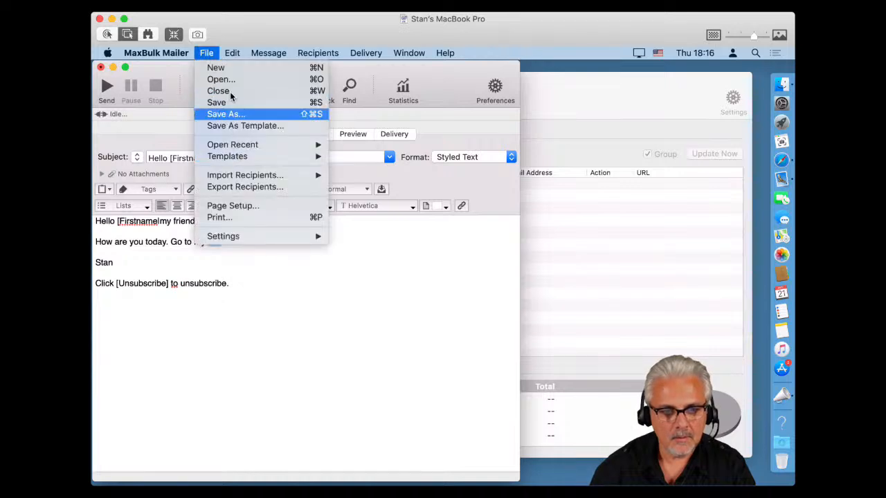
{"action": "mouse_move", "coordinate": [227, 58]}
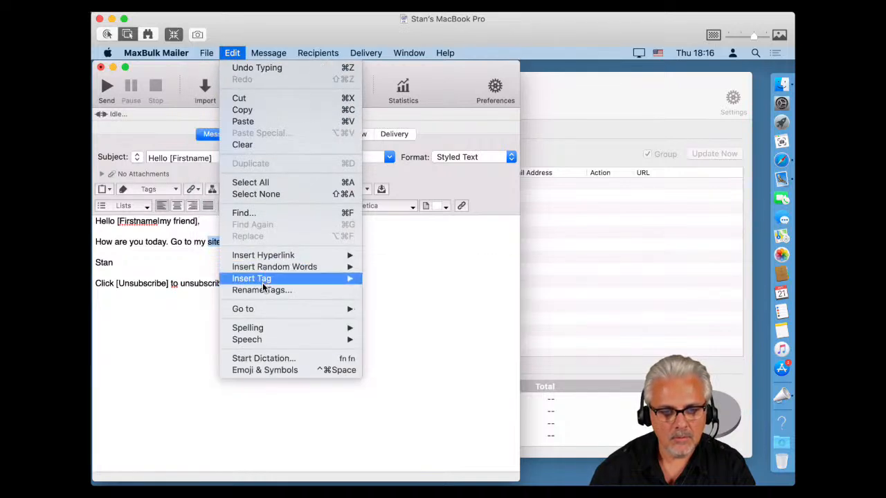
{"action": "mouse_move", "coordinate": [267, 285]}
{"action": "mouse_move", "coordinate": [280, 257]}
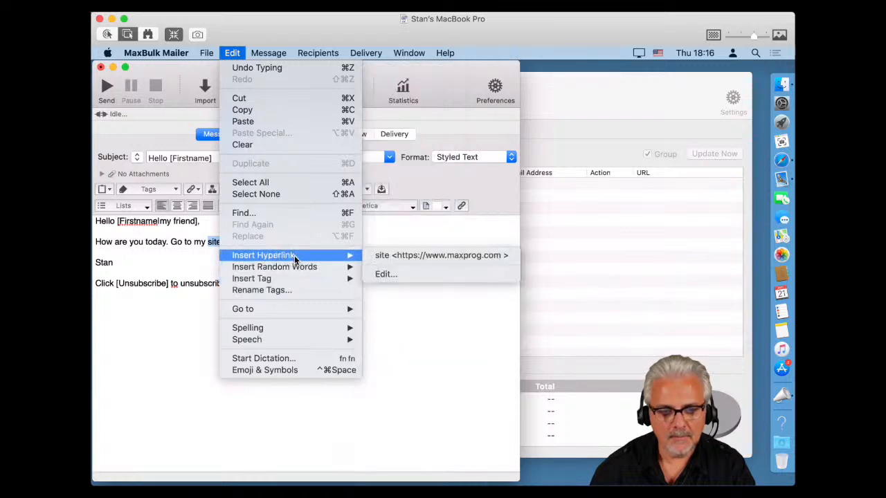
{"action": "left_click", "coordinate": [391, 255]}
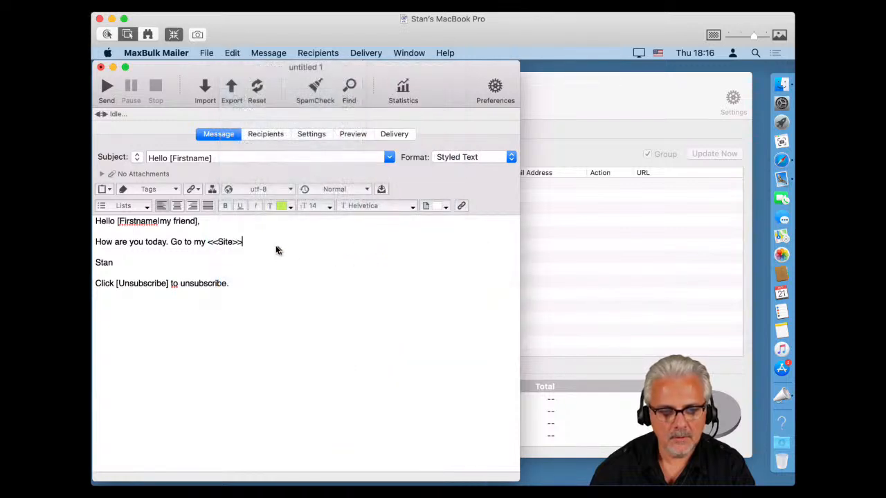
{"action": "type", "text": "."}
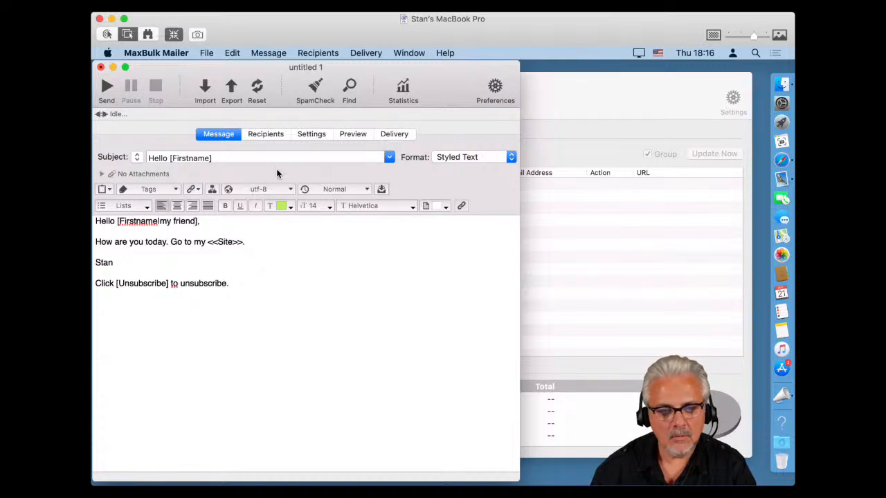
{"action": "left_click", "coordinate": [351, 136]}
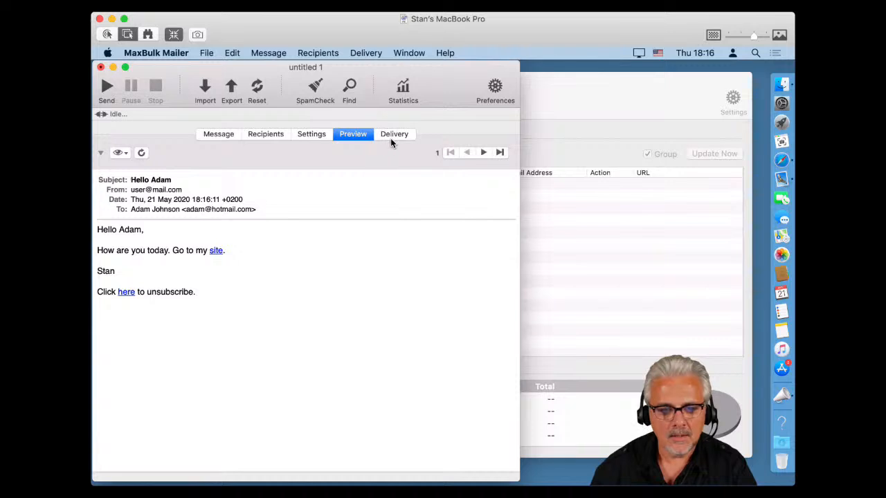
Check the recipient list and step forward through each recipient's personalised preview.
{"action": "left_click", "coordinate": [224, 137]}
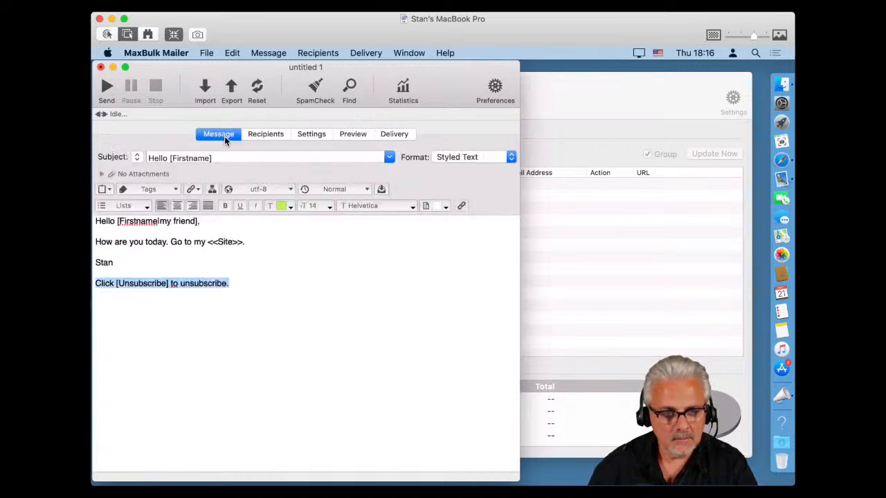
{"action": "left_click", "coordinate": [272, 136]}
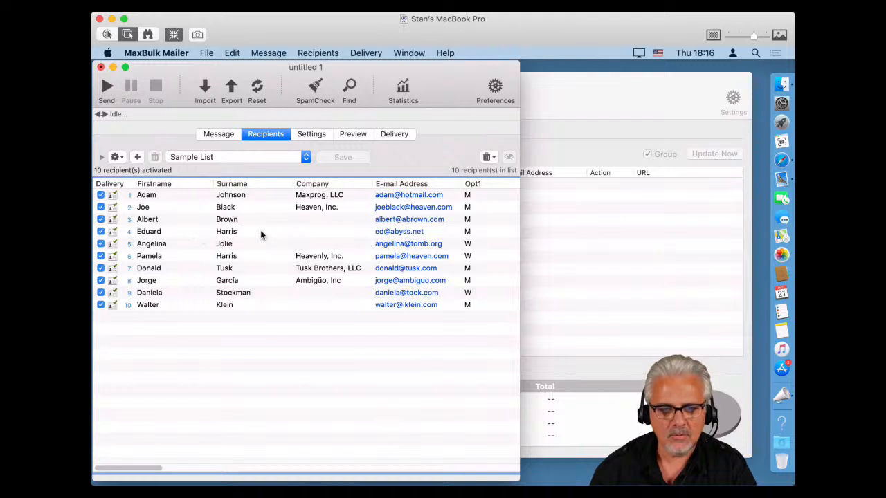
{"action": "left_click", "coordinate": [366, 134]}
{"action": "left_click", "coordinate": [482, 152]}
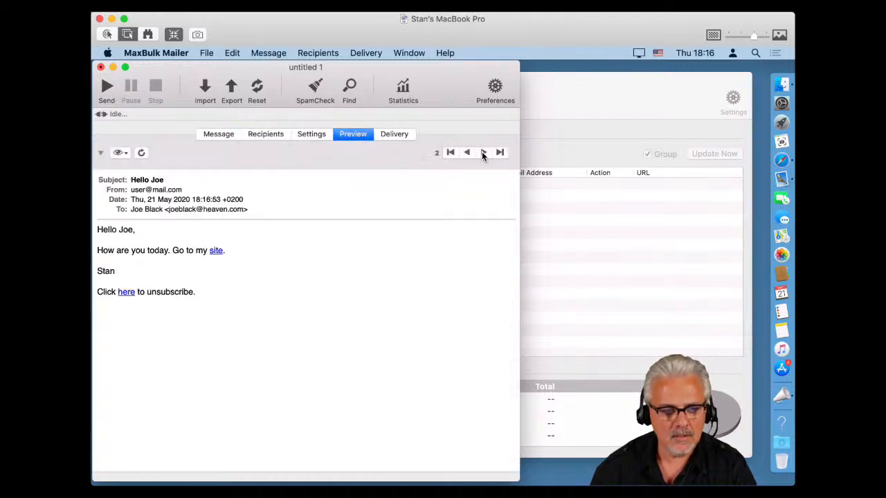
{"action": "left_click", "coordinate": [482, 152]}
{"action": "left_click", "coordinate": [482, 153]}
{"action": "left_click", "coordinate": [482, 152]}
{"action": "left_click", "coordinate": [482, 152]}
{"action": "left_click", "coordinate": [482, 152]}
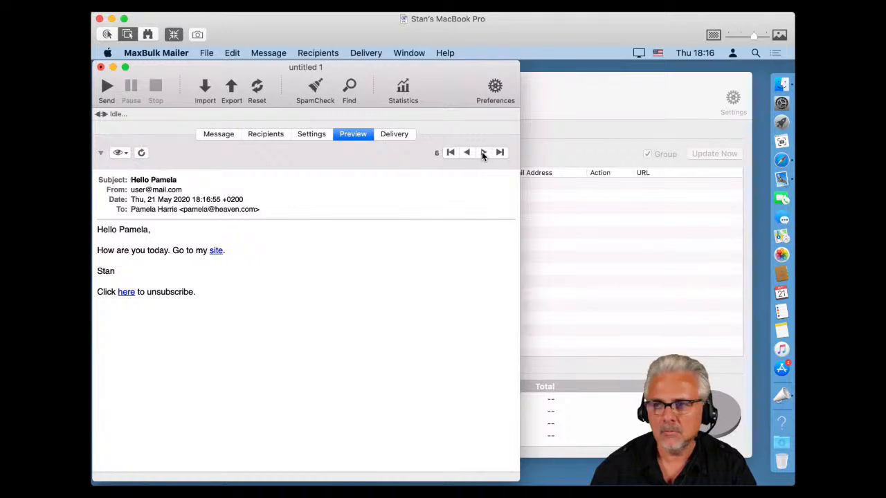
{"action": "left_click", "coordinate": [483, 152]}
{"action": "left_click", "coordinate": [482, 153]}
{"action": "left_click", "coordinate": [482, 152]}
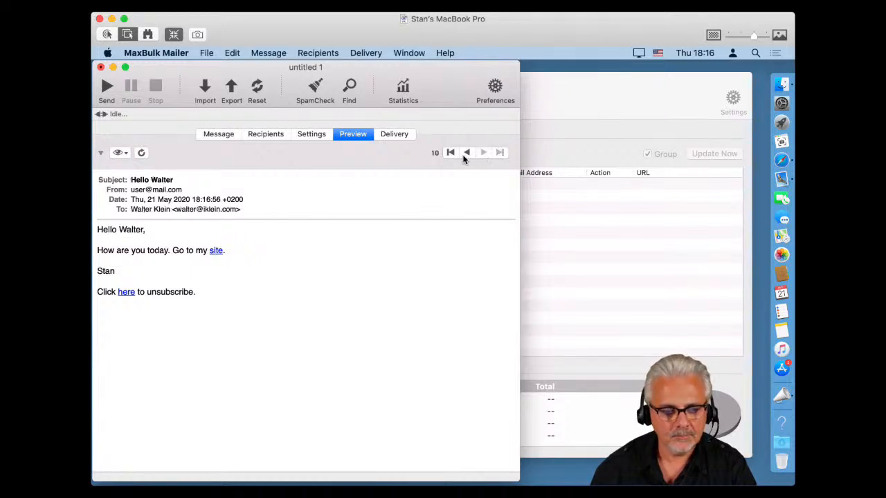
Step back to Donald's preview and compare previews against the Sample List recipients.
{"action": "left_click", "coordinate": [465, 153]}
{"action": "left_click", "coordinate": [465, 152]}
{"action": "left_click", "coordinate": [465, 153]}
{"action": "left_click", "coordinate": [465, 153]}
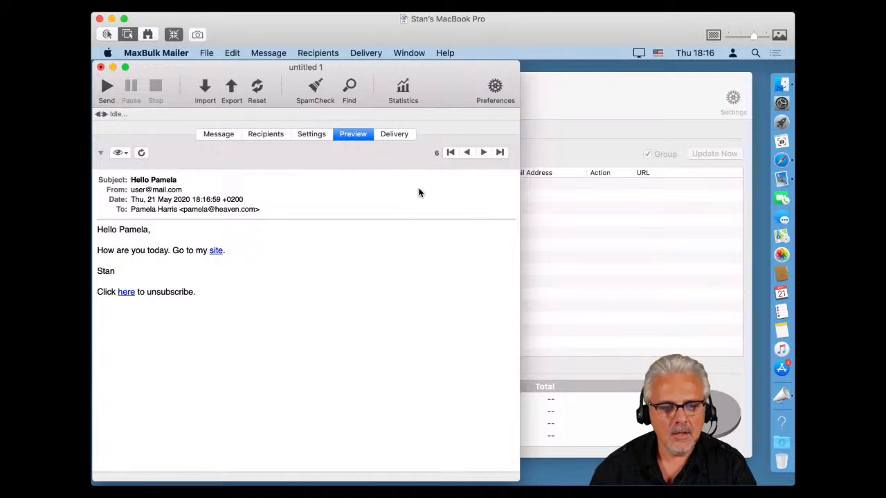
{"action": "left_click", "coordinate": [477, 153]}
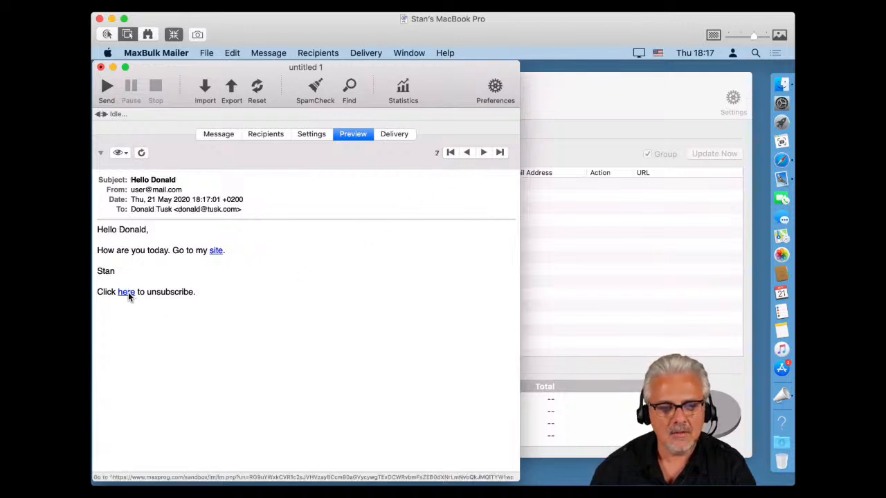
{"action": "left_click", "coordinate": [269, 137]}
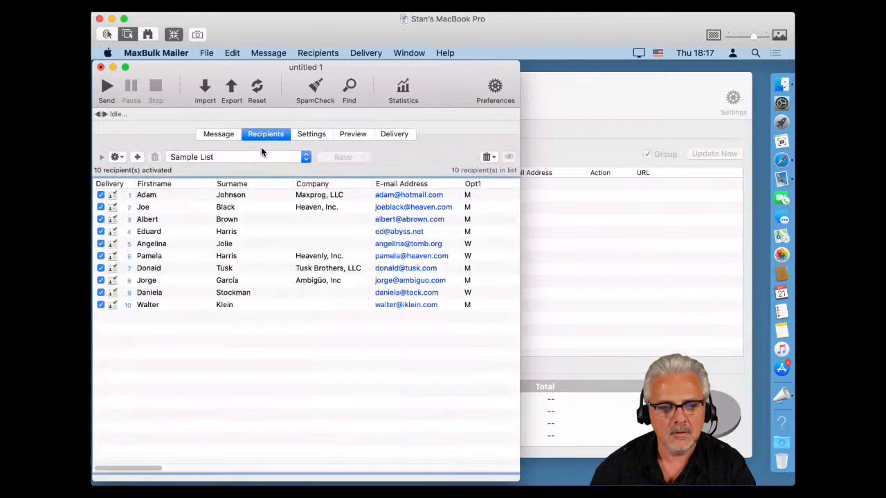
{"action": "left_click", "coordinate": [234, 137]}
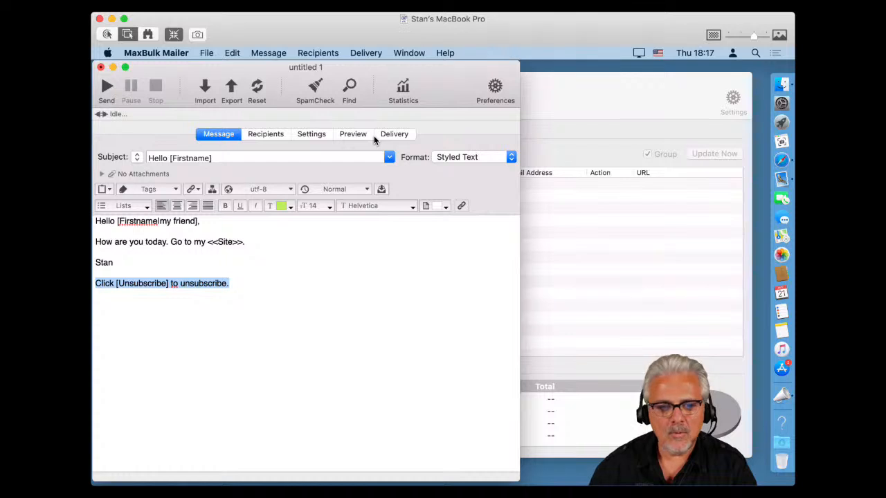
{"action": "left_click", "coordinate": [265, 135]}
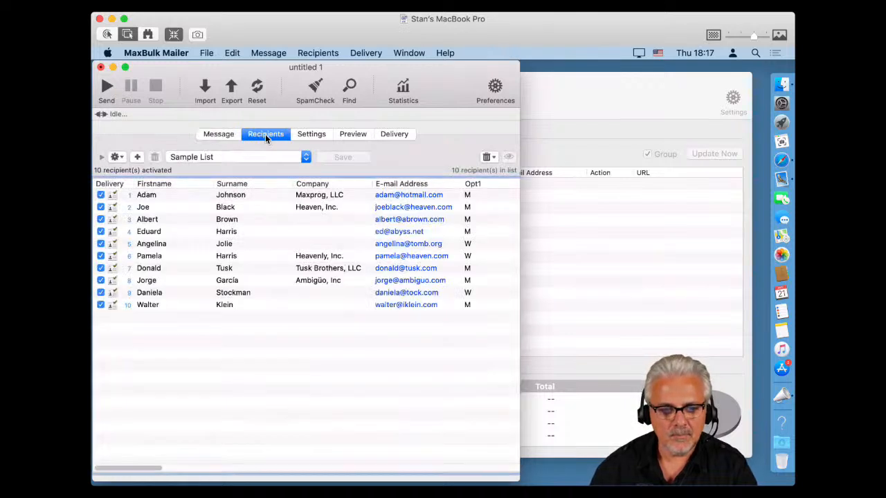
{"action": "left_click", "coordinate": [210, 137]}
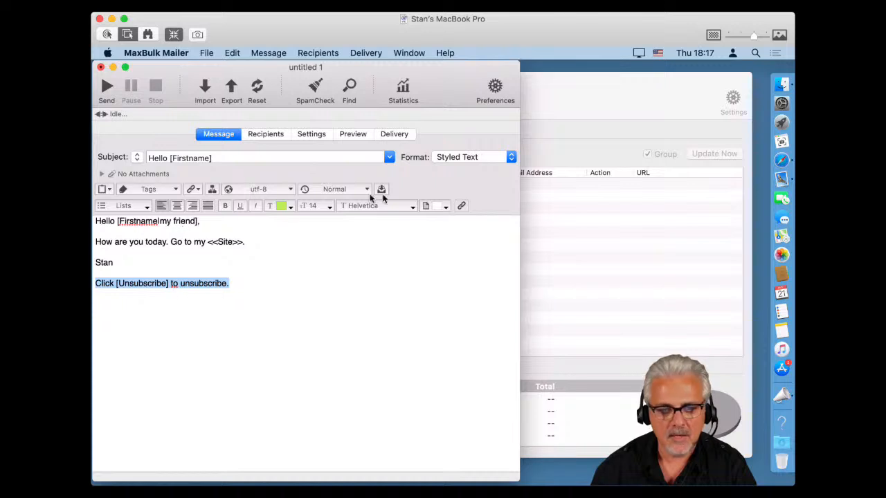
{"action": "left_click", "coordinate": [277, 135]}
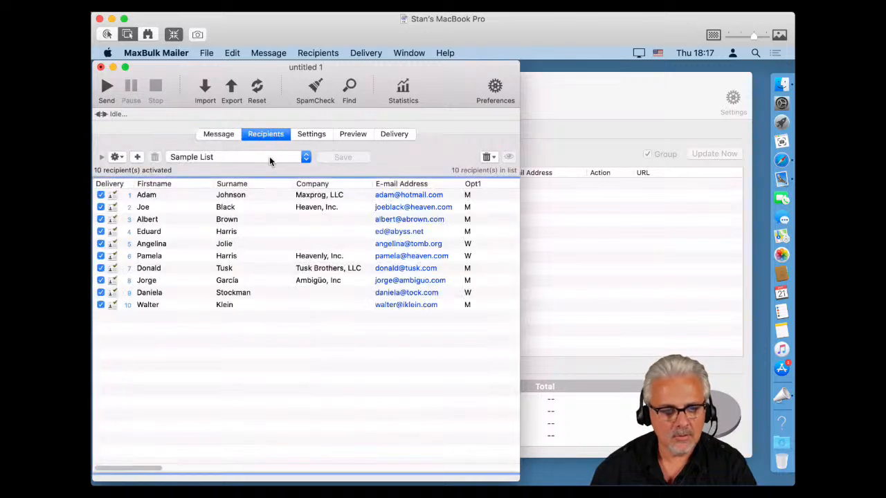
{"action": "left_click", "coordinate": [317, 135]}
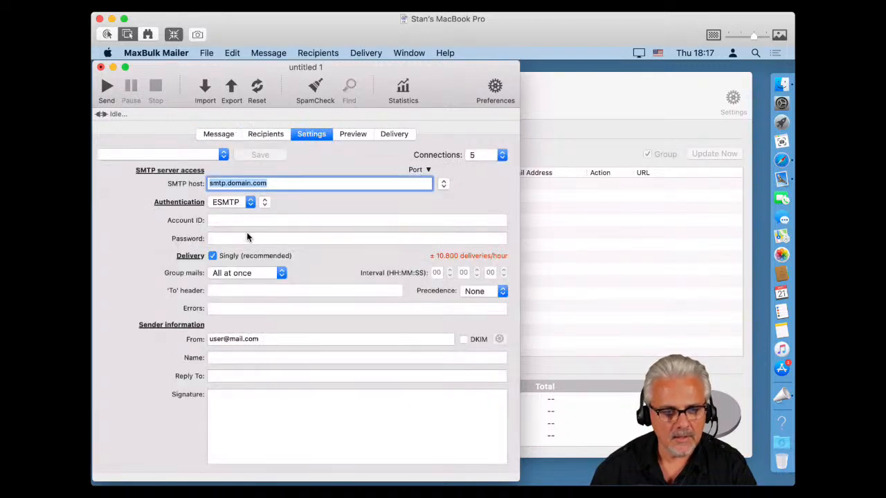
Load the Maxprog Testing server account and preview the message with the new sender.
{"action": "left_click", "coordinate": [186, 154]}
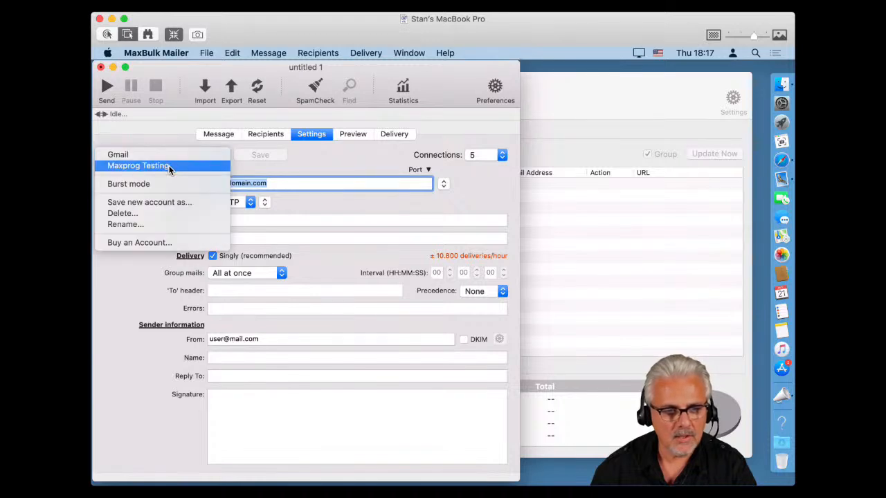
{"action": "left_click", "coordinate": [169, 167]}
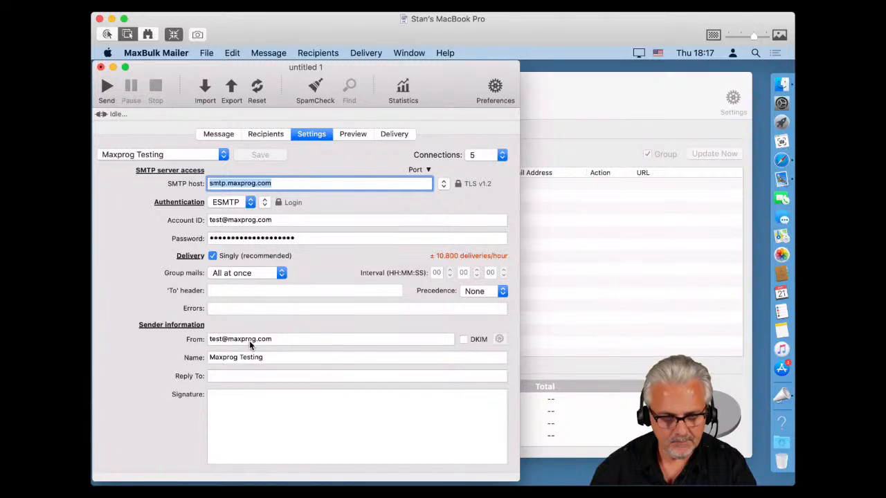
{"action": "left_click", "coordinate": [359, 134]}
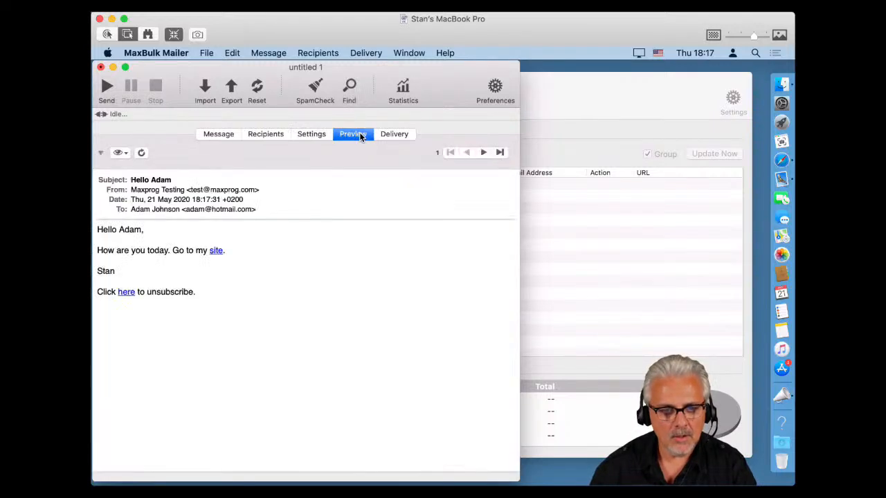
{"action": "left_click", "coordinate": [392, 135]}
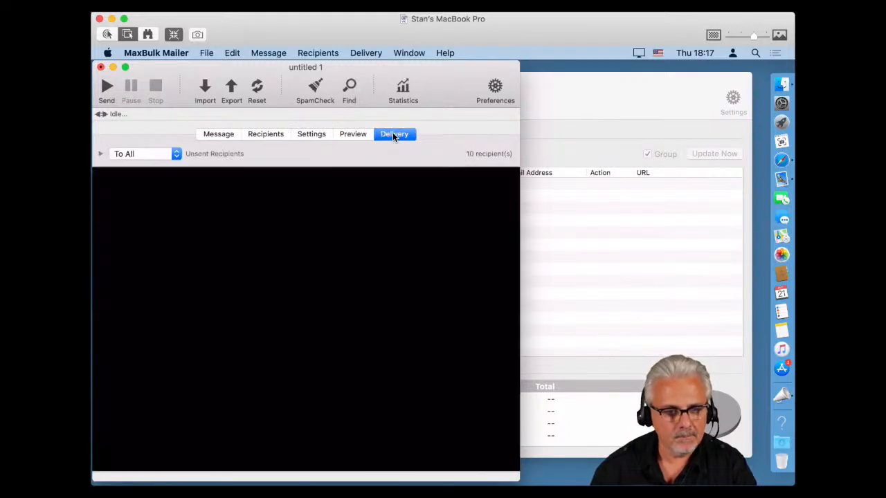
Switch delivery to Test Mode and start sending the mailing.
{"action": "left_click", "coordinate": [364, 53]}
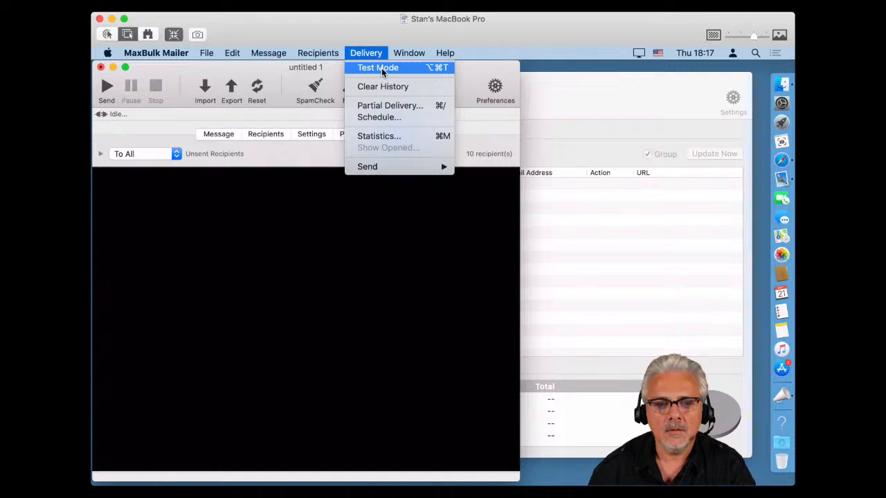
{"action": "left_click", "coordinate": [382, 69]}
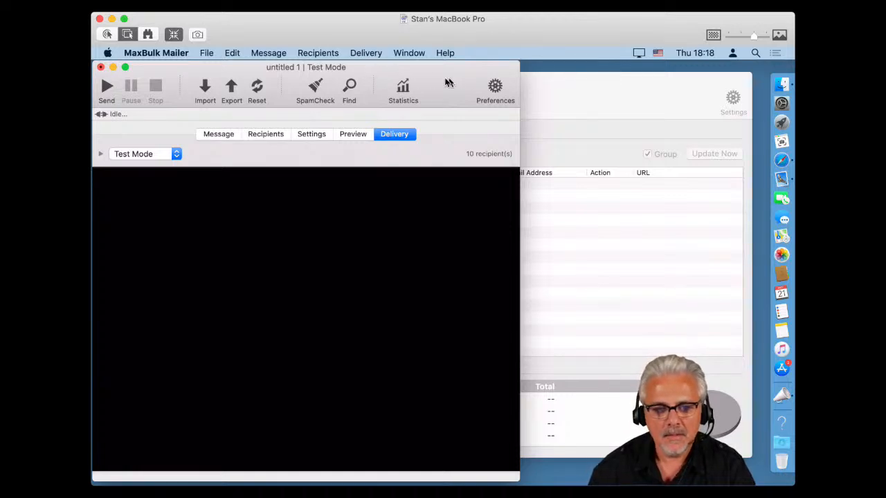
{"action": "left_click", "coordinate": [130, 153]}
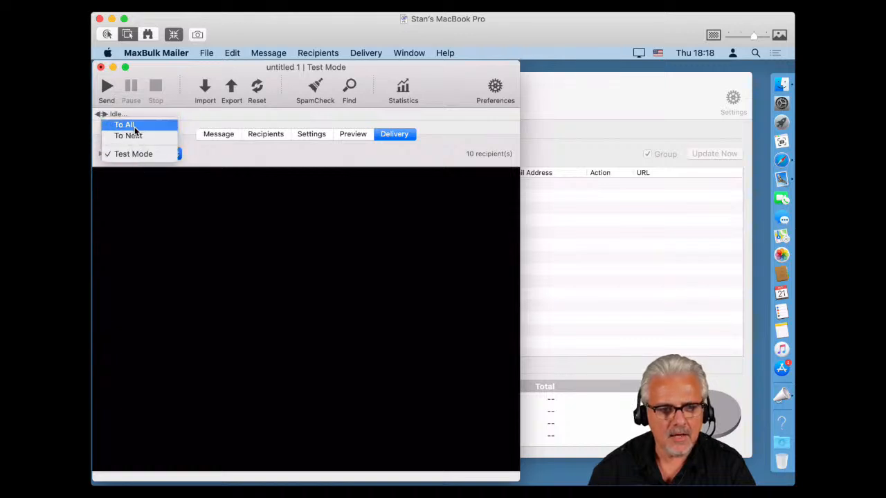
{"action": "left_click", "coordinate": [226, 158]}
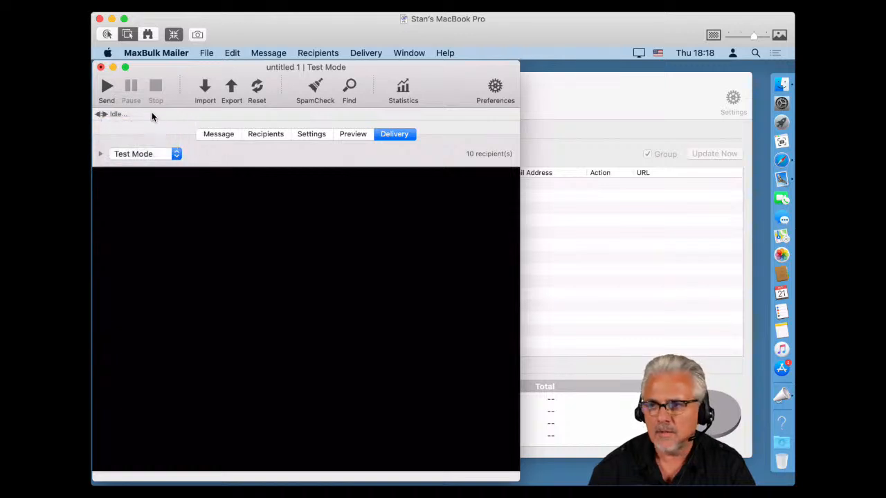
{"action": "left_click", "coordinate": [107, 87]}
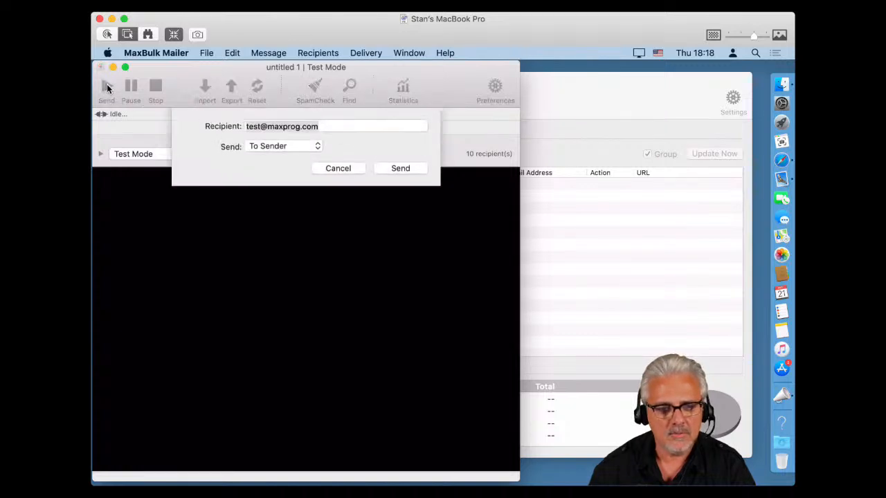
Send the test to all 10 recipients with To All, then switch to Mail.
{"action": "left_click", "coordinate": [276, 151]}
{"action": "left_click", "coordinate": [271, 151]}
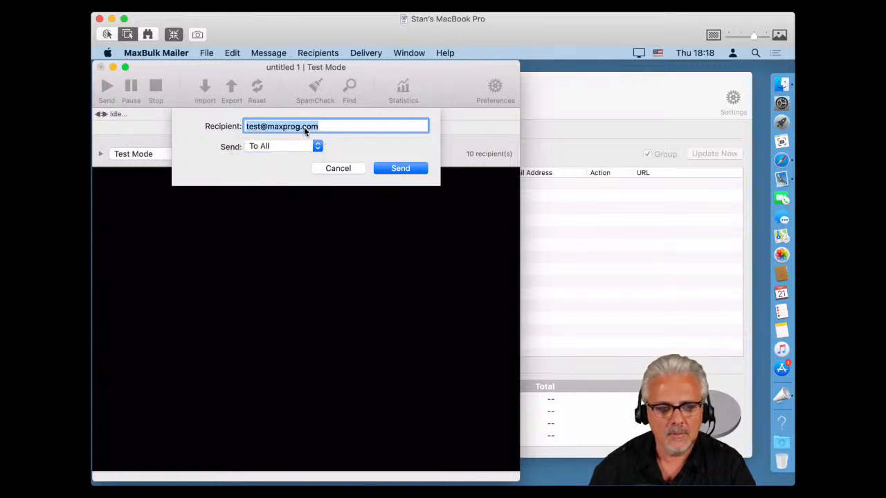
{"action": "left_click", "coordinate": [403, 169]}
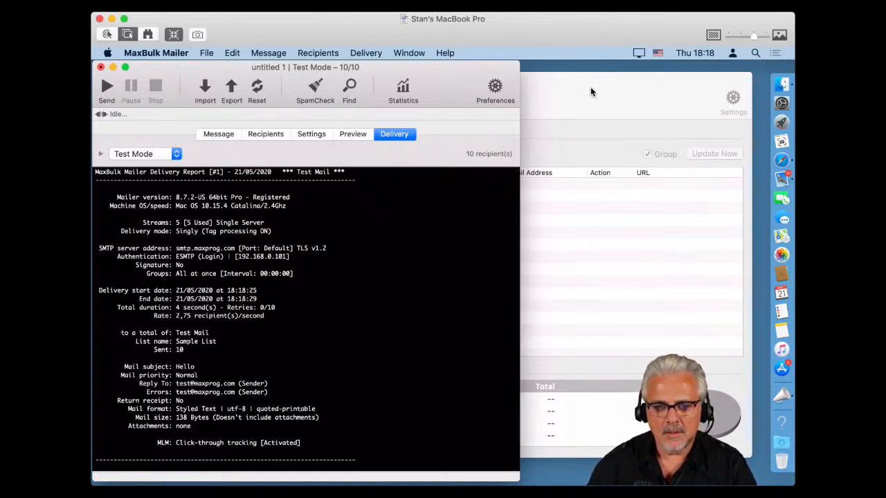
{"action": "left_click", "coordinate": [781, 179]}
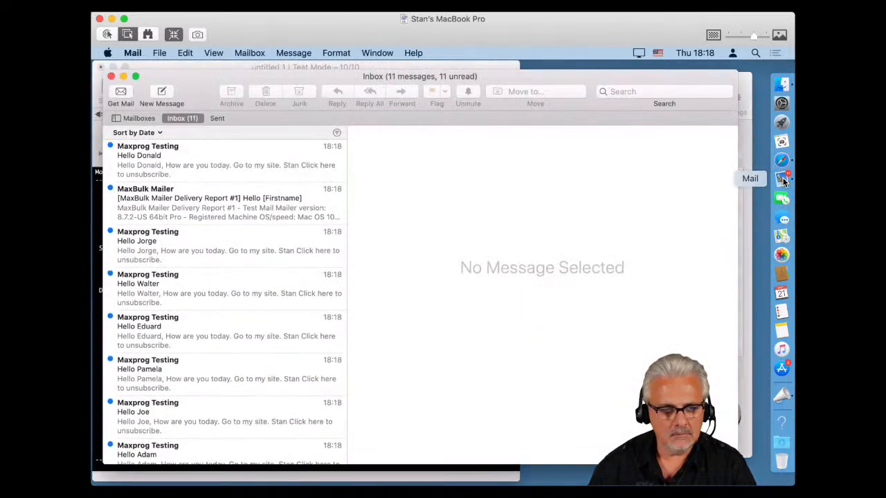
Read several test messages and the delivery report in Mail, then return to Statistics and accept the update interval.
{"action": "left_click", "coordinate": [179, 162]}
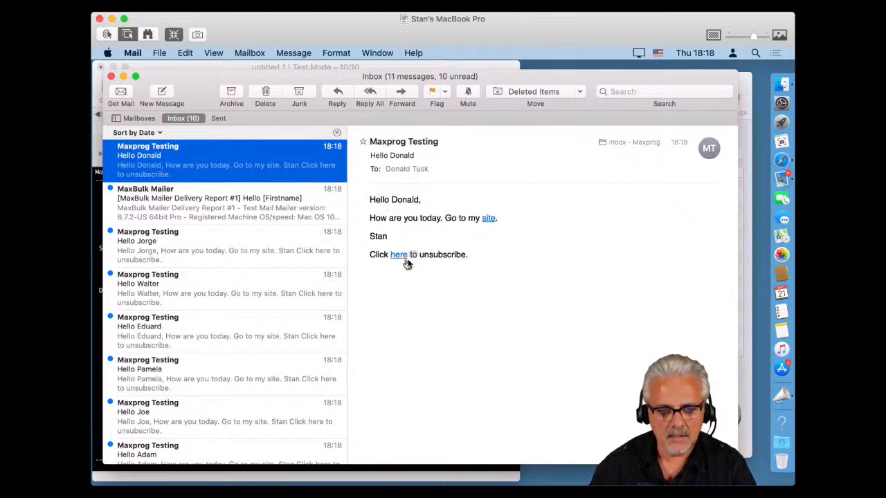
{"action": "left_click", "coordinate": [173, 204]}
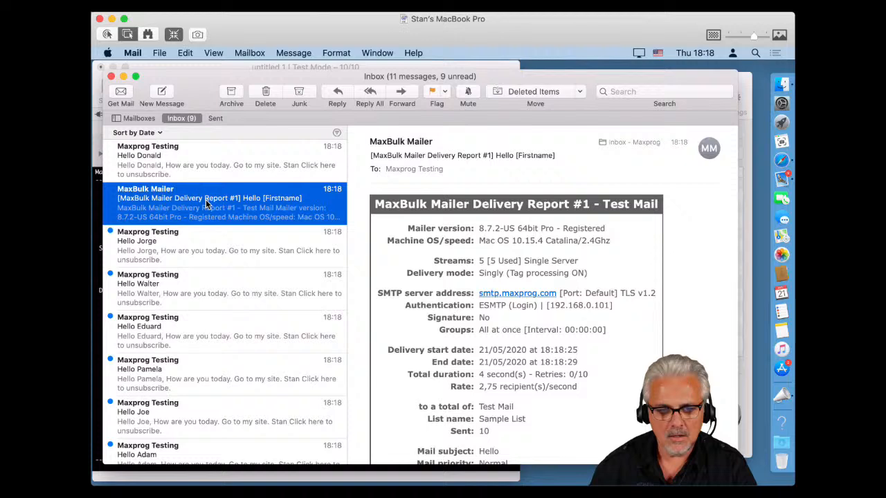
{"action": "left_click", "coordinate": [182, 237]}
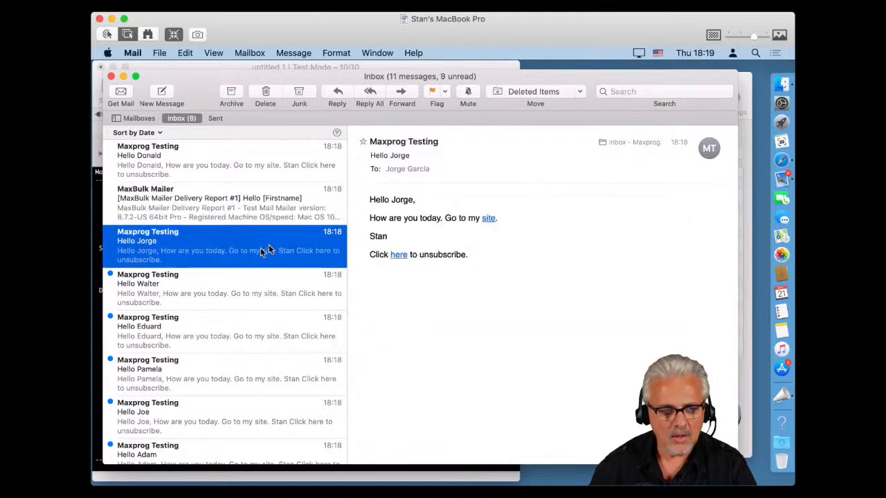
{"action": "left_click", "coordinate": [200, 280]}
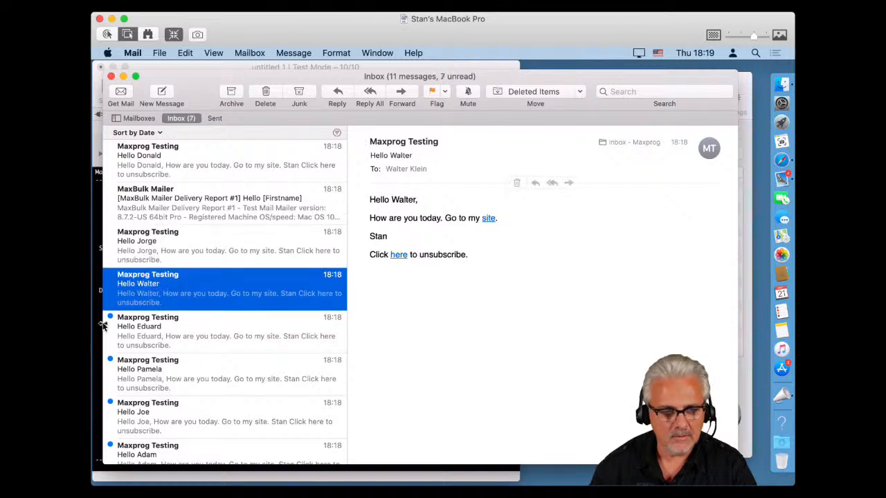
{"action": "left_click", "coordinate": [148, 339]}
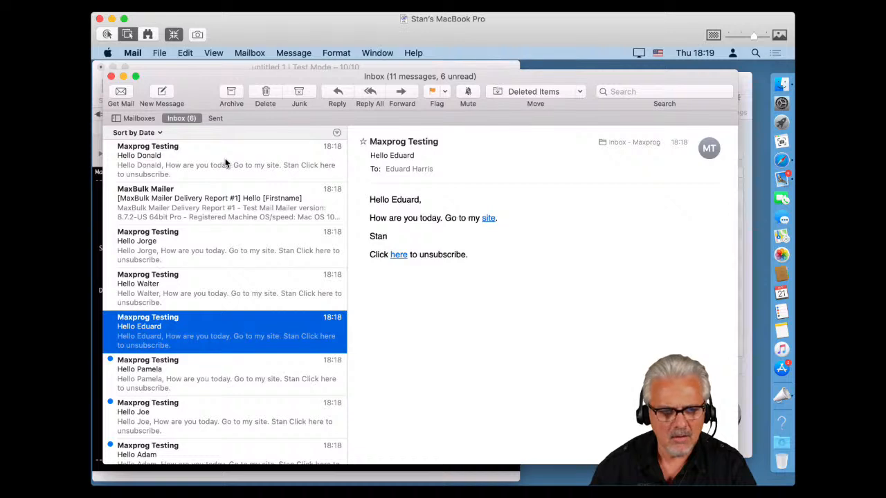
{"action": "left_click", "coordinate": [745, 91]}
{"action": "left_click", "coordinate": [501, 169]}
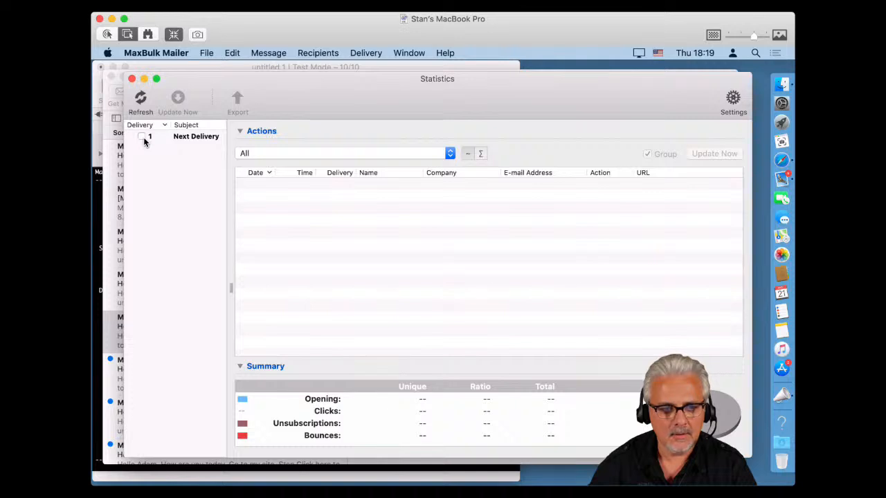
Refresh the deliveries, load the Hello delivery's statistics, and open the first test message in Mail.
{"action": "left_click", "coordinate": [140, 100]}
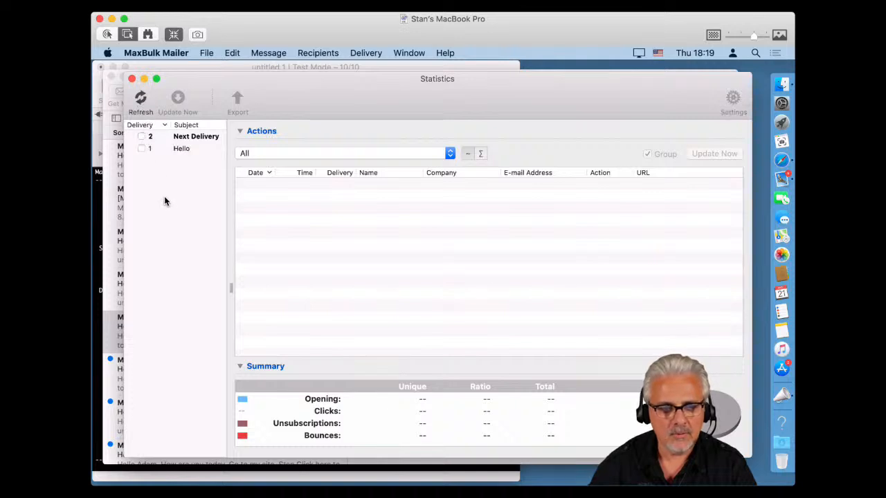
{"action": "left_click", "coordinate": [142, 149]}
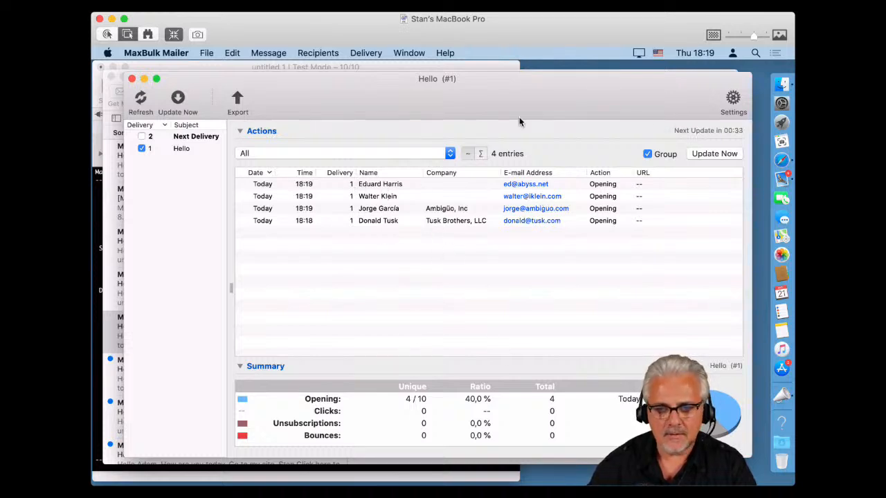
{"action": "left_click", "coordinate": [781, 182]}
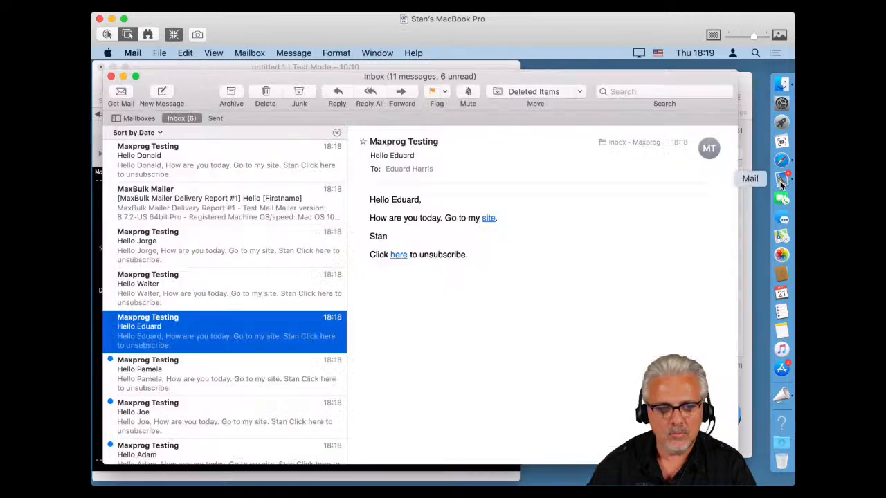
{"action": "left_click", "coordinate": [159, 157]}
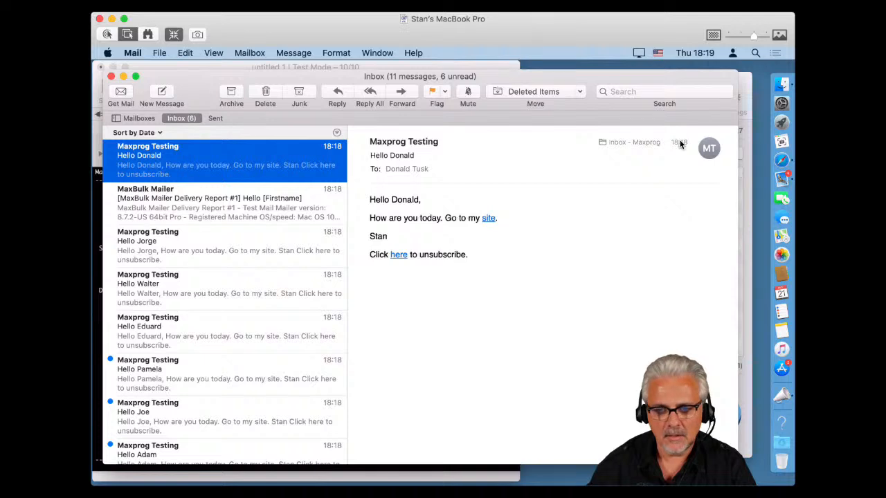
Reload the Hello statistics showing 4/10 openings, expand the repeat opener's entries, then return to Mail.
{"action": "left_click", "coordinate": [746, 146]}
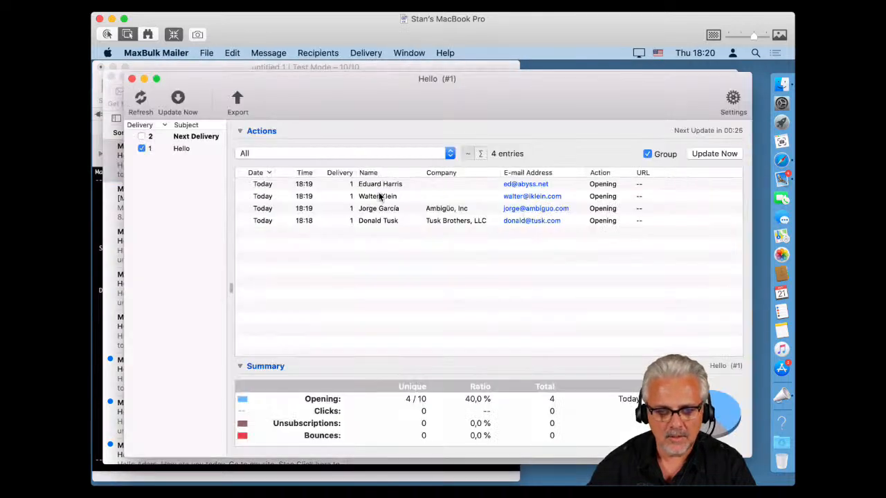
{"action": "left_click", "coordinate": [359, 223]}
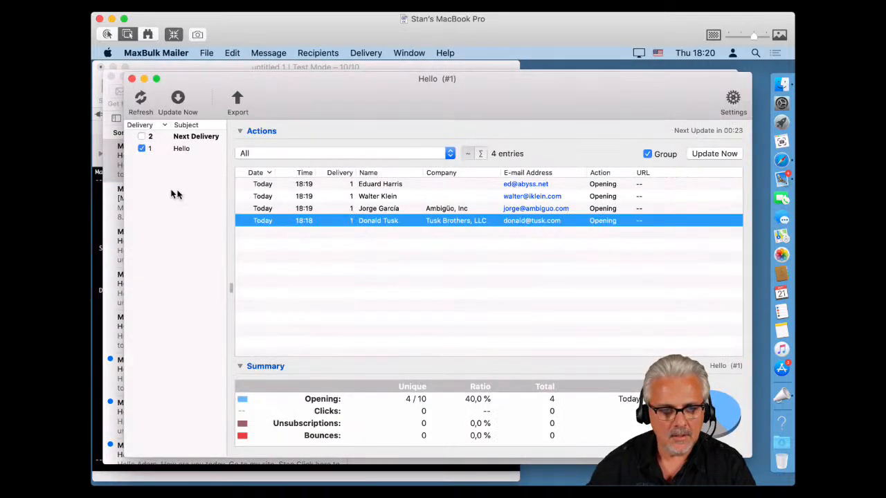
{"action": "left_click", "coordinate": [141, 150]}
{"action": "left_click", "coordinate": [142, 149]}
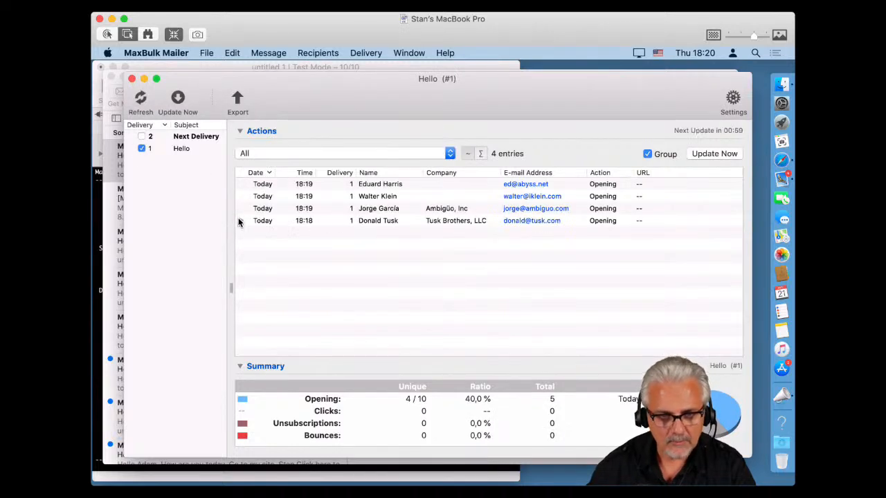
{"action": "left_click", "coordinate": [239, 220]}
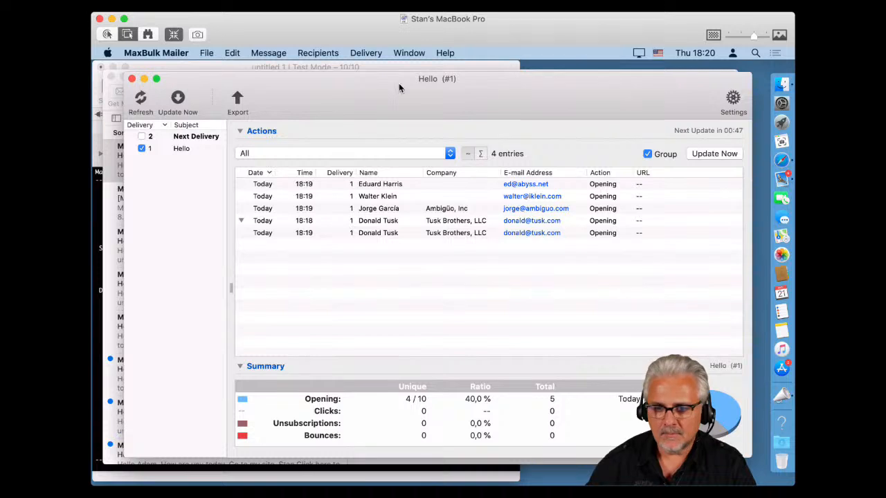
{"action": "left_click", "coordinate": [113, 173]}
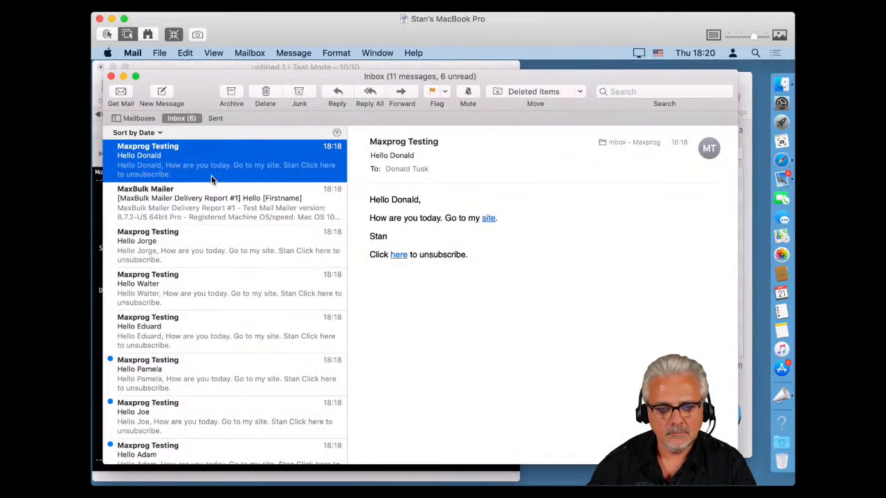
Open maxprog.com from the test message's site link in Safari, then return to MaxBulk Mailer's Hello statistics.
{"action": "left_click", "coordinate": [489, 218]}
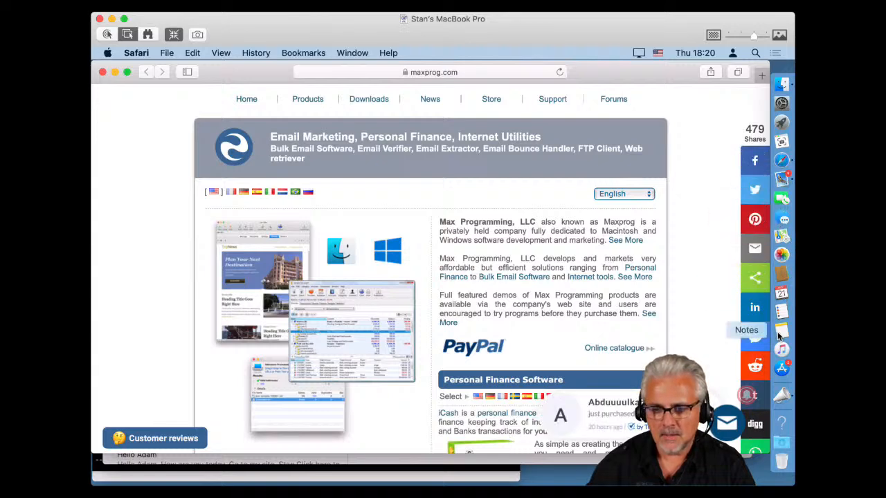
{"action": "left_click", "coordinate": [781, 395]}
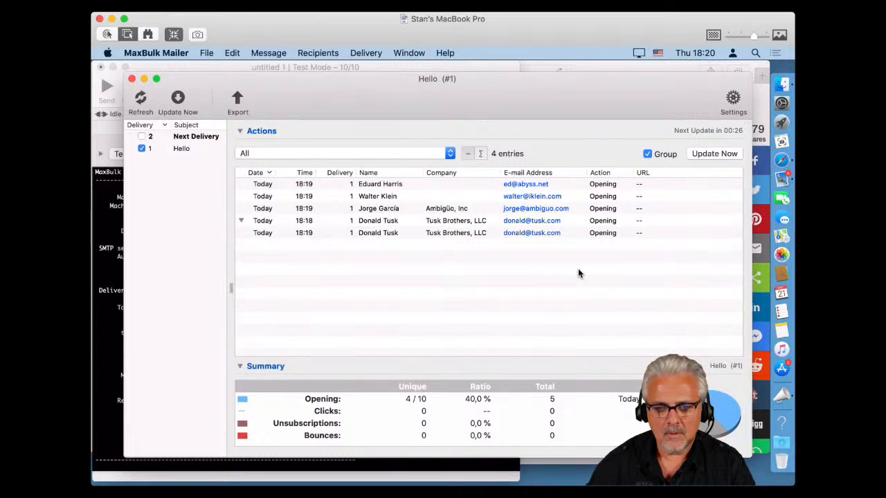
Refresh the Hello statistics to show the new click and openings, then open the next personalised test message in Mail.
{"action": "left_click", "coordinate": [143, 149]}
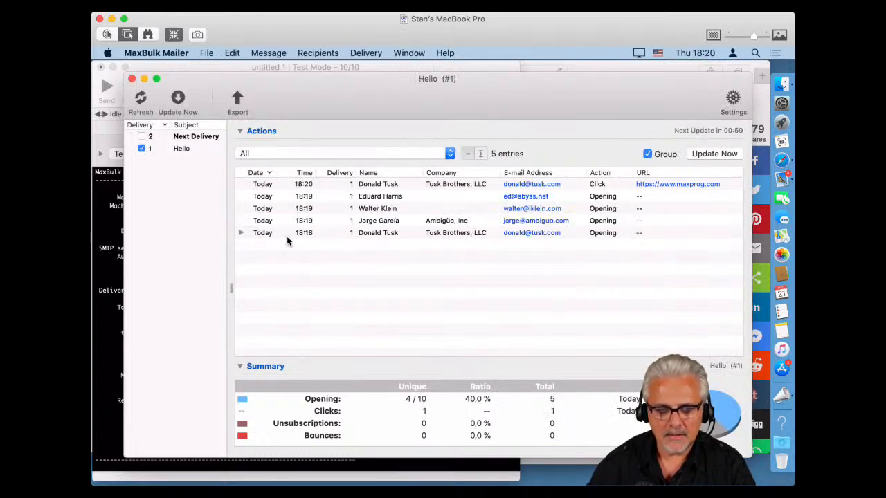
{"action": "left_click", "coordinate": [586, 185]}
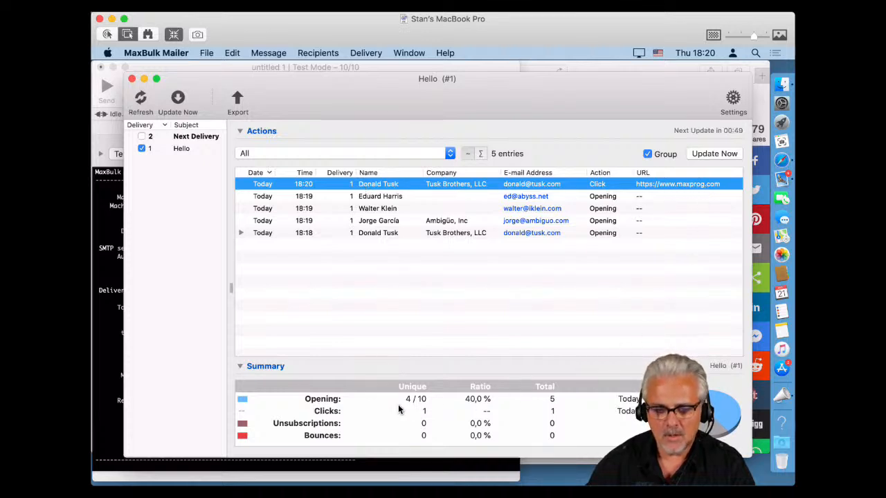
{"action": "left_click", "coordinate": [328, 403]}
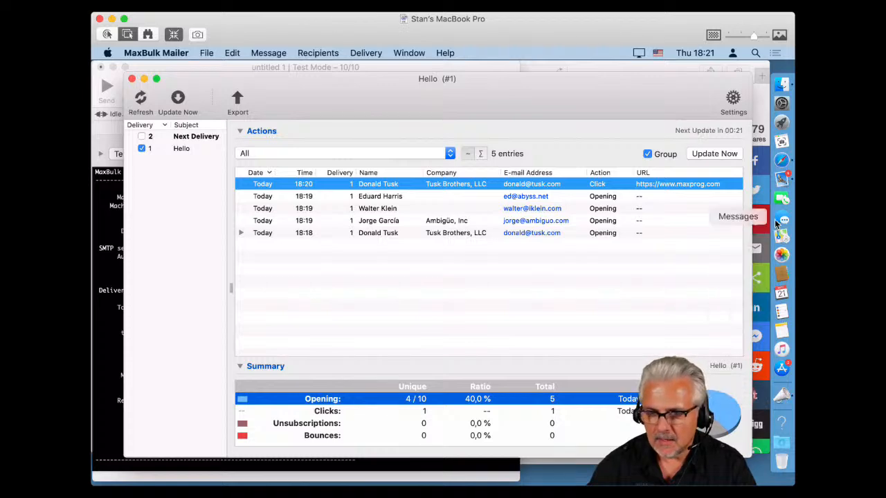
{"action": "left_click", "coordinate": [781, 180]}
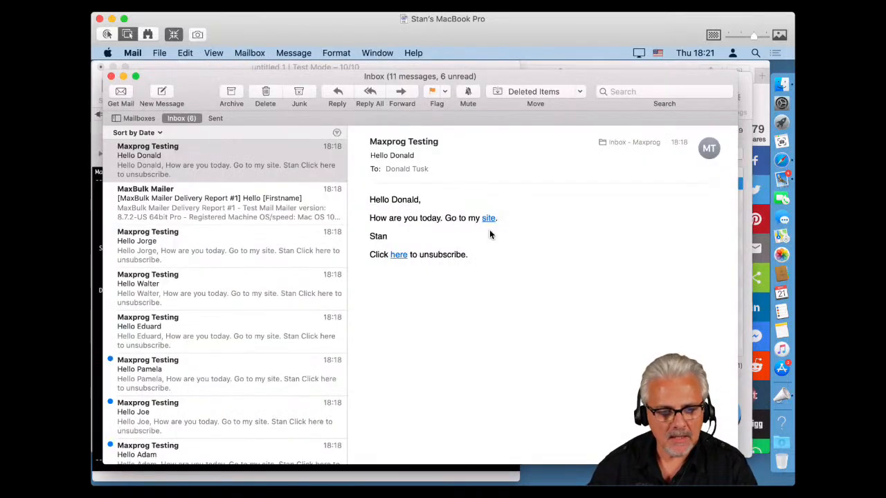
{"action": "left_click", "coordinate": [186, 364]}
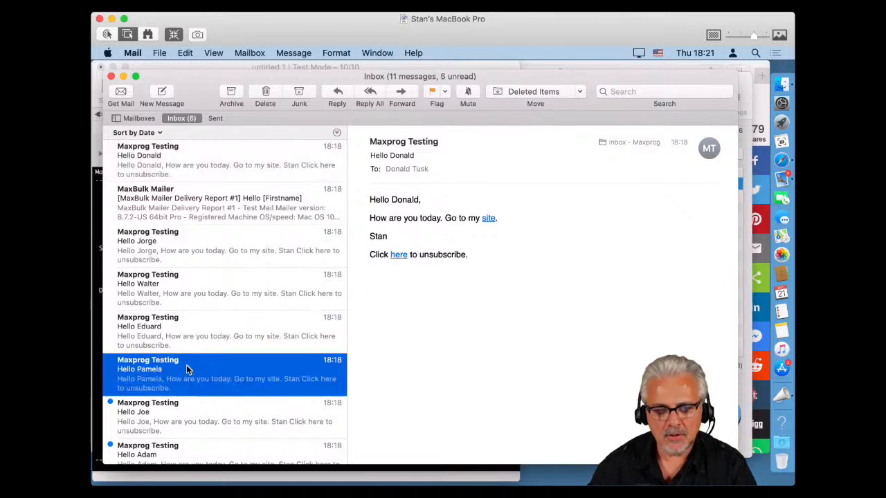
Follow the message's 'here' unsubscribe link so Safari confirms the Sample List cancellation.
{"action": "left_click", "coordinate": [398, 256]}
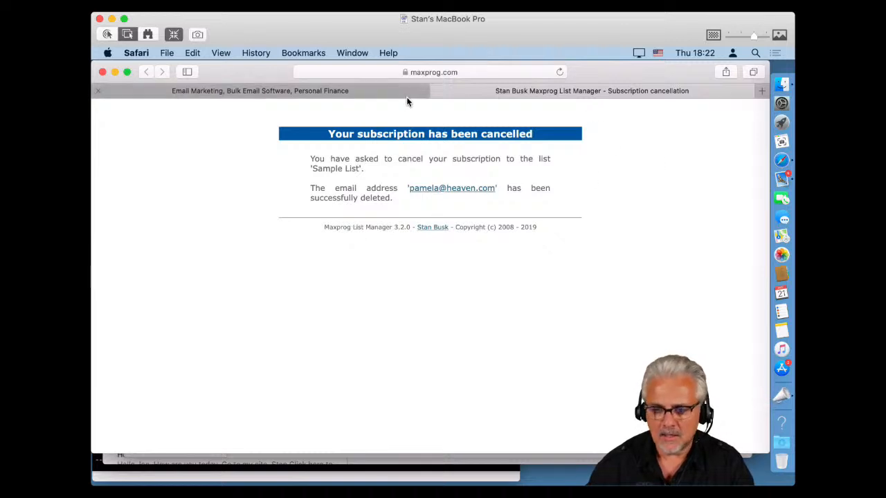
Dismiss the invalid URL error, reload the Hello statistics and widen the Action column.
{"action": "left_click", "coordinate": [786, 400]}
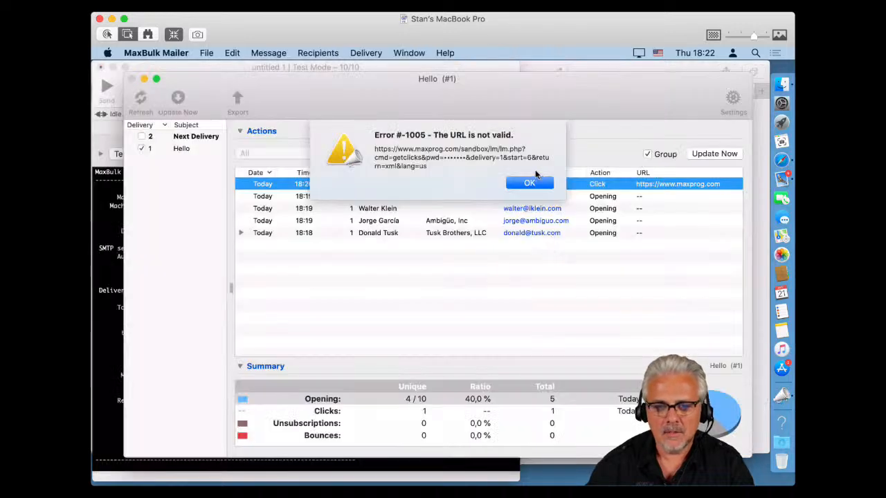
{"action": "left_click", "coordinate": [527, 183]}
{"action": "left_click", "coordinate": [142, 149]}
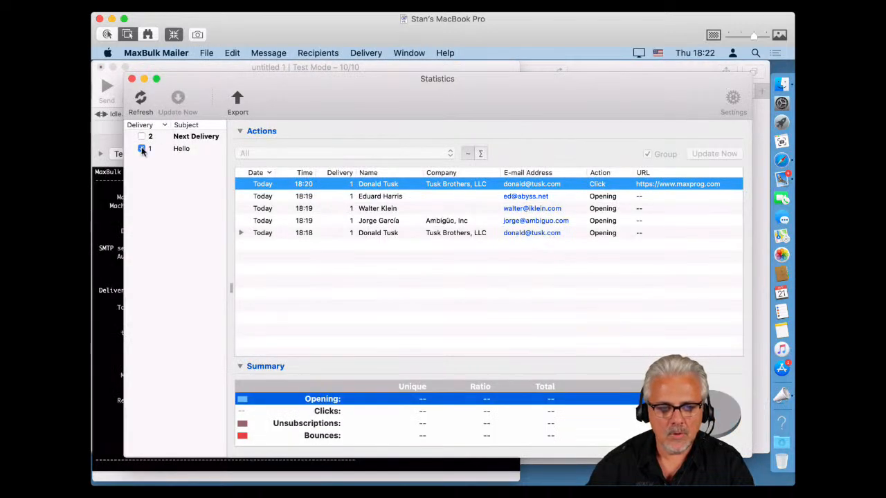
{"action": "left_click", "coordinate": [142, 149]}
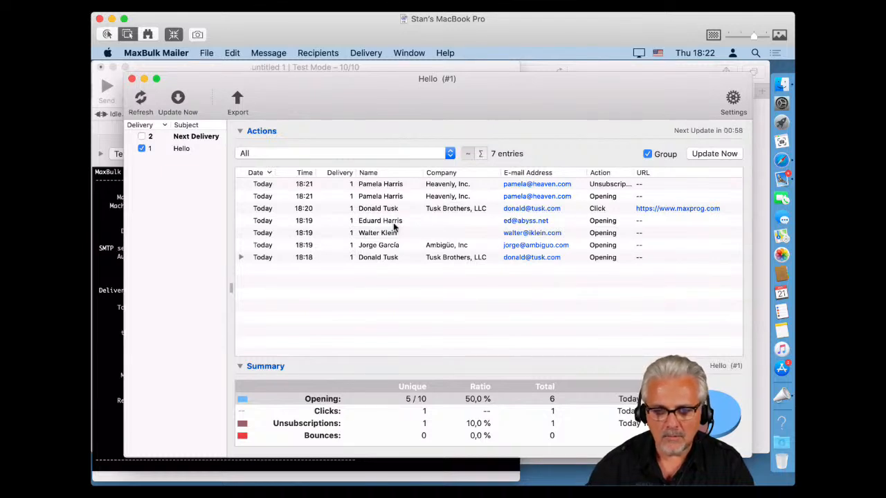
{"action": "left_click", "coordinate": [614, 186]}
{"action": "left_click_drag", "start_coordinate": [632, 172], "coordinate": [646, 173]}
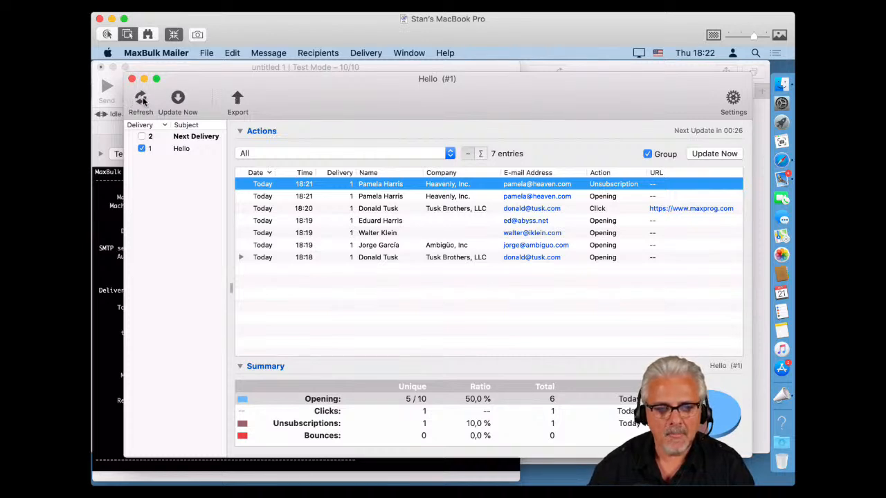
Update the statistics from the server and reload Hello, showing 7 entries including 1 unsubscription.
{"action": "left_click", "coordinate": [178, 100]}
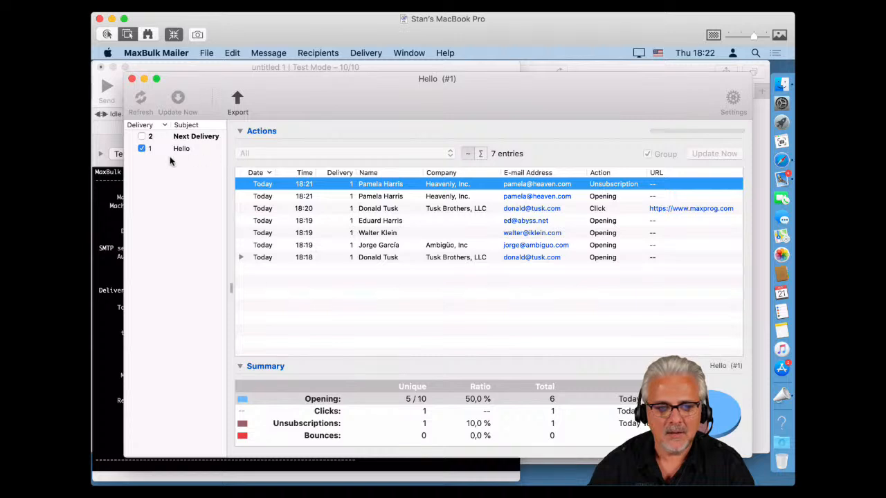
{"action": "left_click", "coordinate": [142, 149]}
{"action": "left_click", "coordinate": [141, 149]}
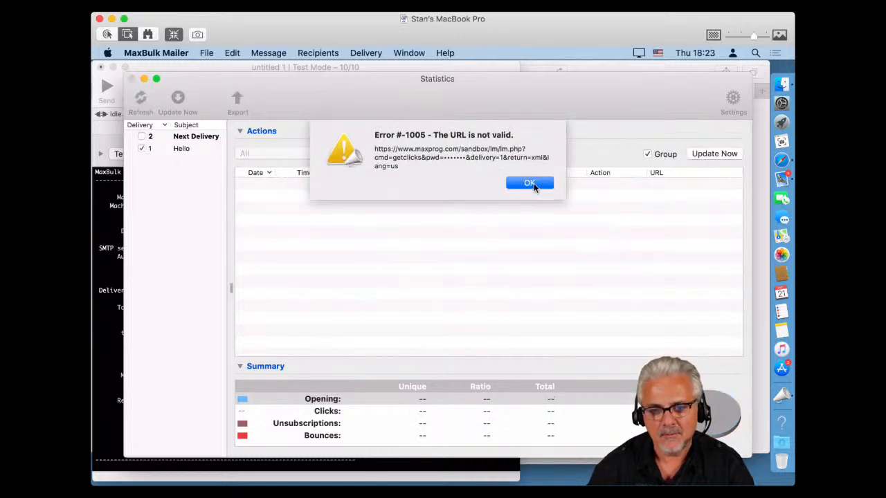
{"action": "left_click", "coordinate": [531, 184]}
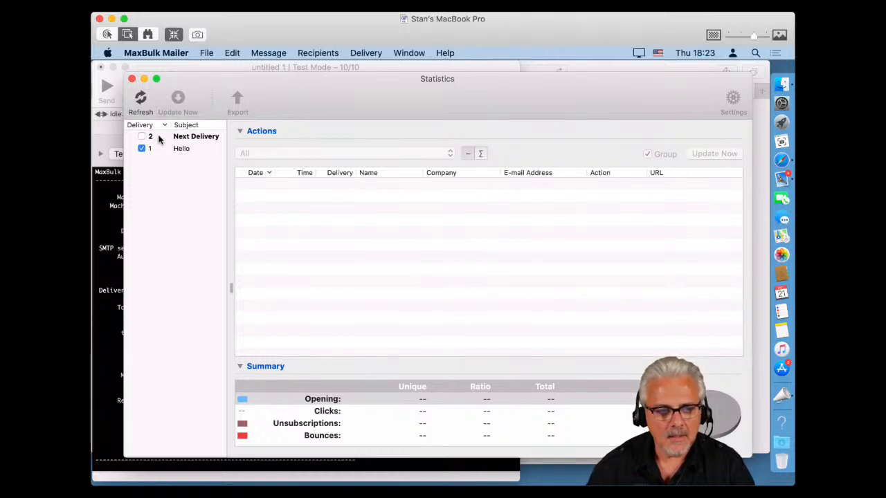
{"action": "left_click", "coordinate": [143, 149]}
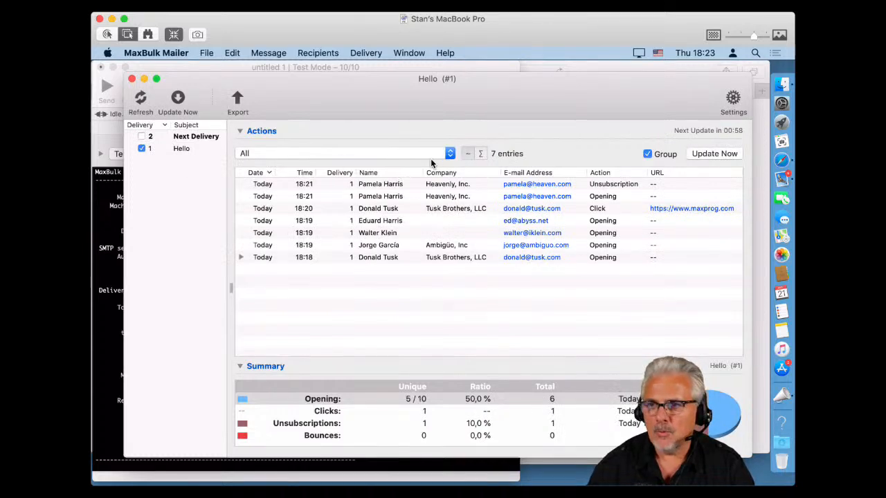
Try the Clicks and Unsubscriptions filters, then settle on the Opened Messages filter.
{"action": "left_click", "coordinate": [405, 155]}
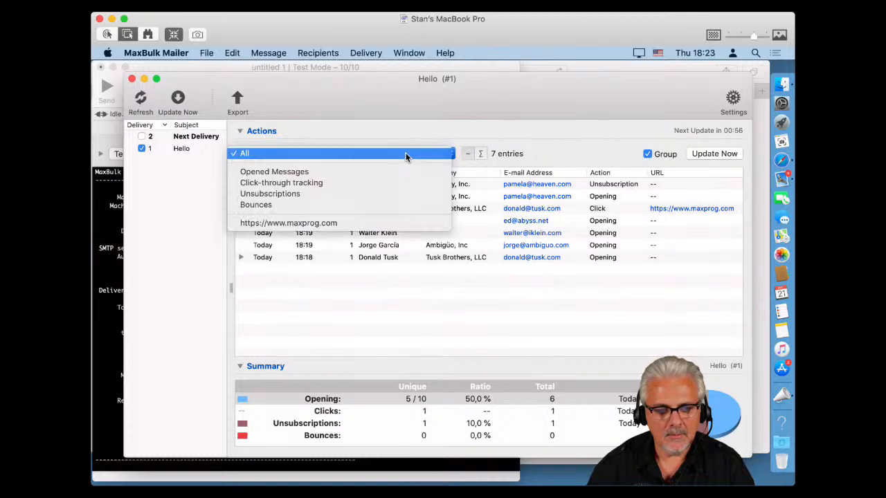
{"action": "left_click", "coordinate": [405, 173]}
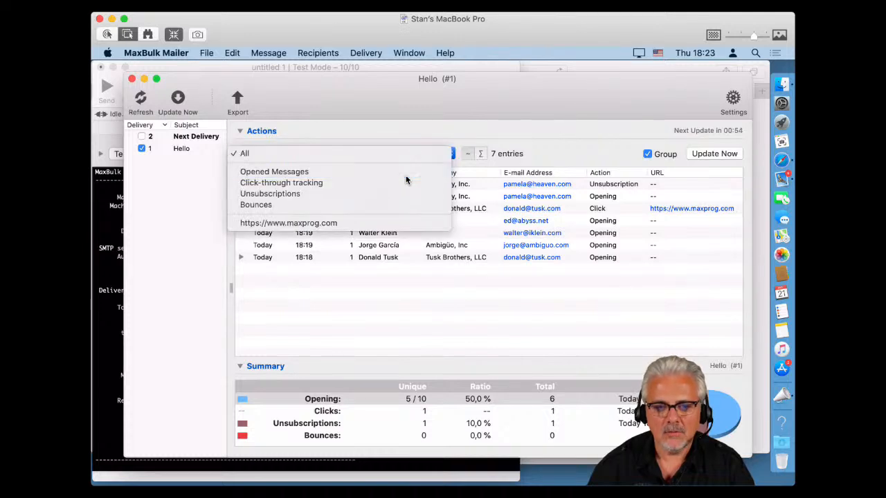
{"action": "left_click", "coordinate": [404, 155]}
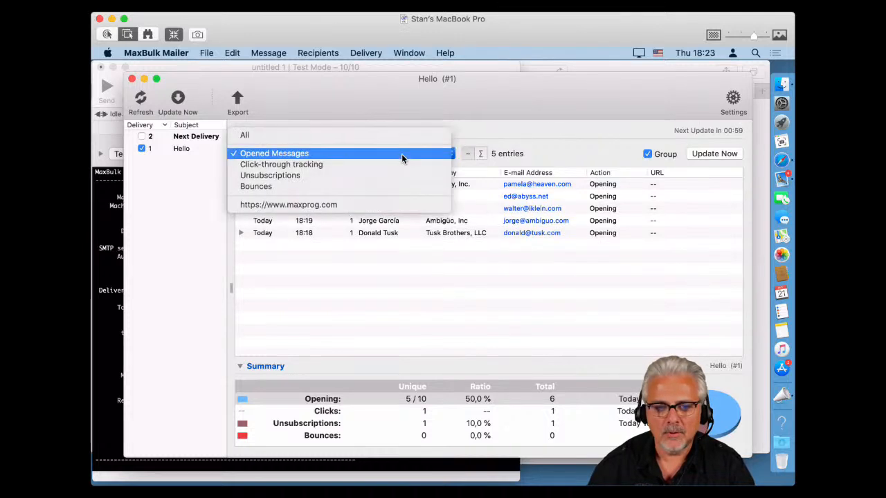
{"action": "left_click", "coordinate": [401, 170]}
{"action": "left_click", "coordinate": [400, 156]}
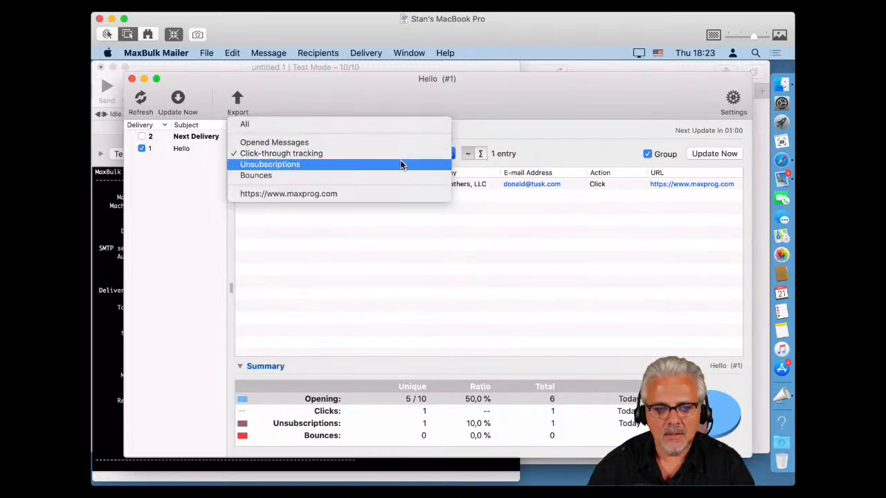
{"action": "left_click", "coordinate": [395, 163]}
{"action": "left_click", "coordinate": [402, 159]}
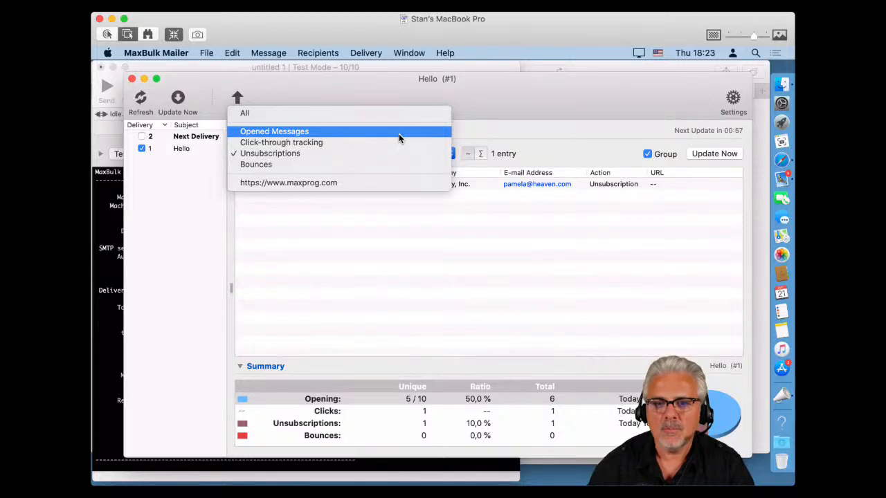
{"action": "left_click", "coordinate": [399, 132]}
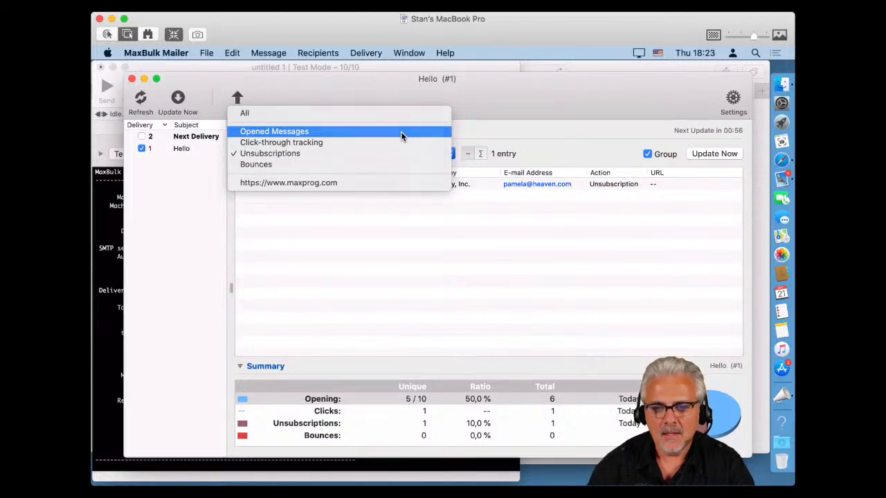
Toggle Group off and back on, then check the auto-update settings and cancel unchanged.
{"action": "left_click", "coordinate": [647, 154]}
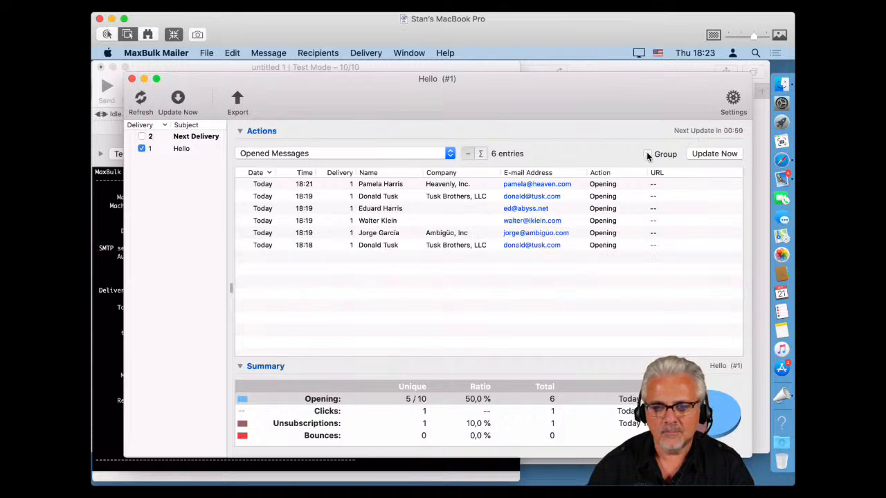
{"action": "left_click", "coordinate": [647, 154]}
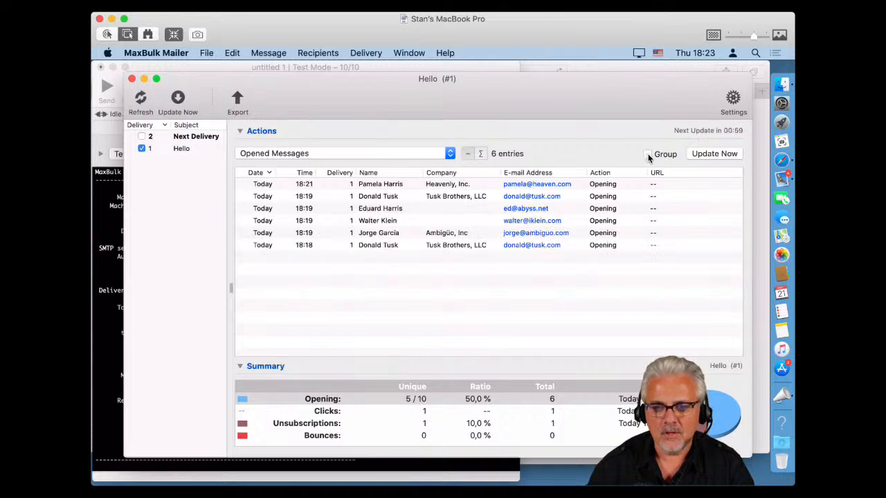
{"action": "left_click", "coordinate": [733, 97]}
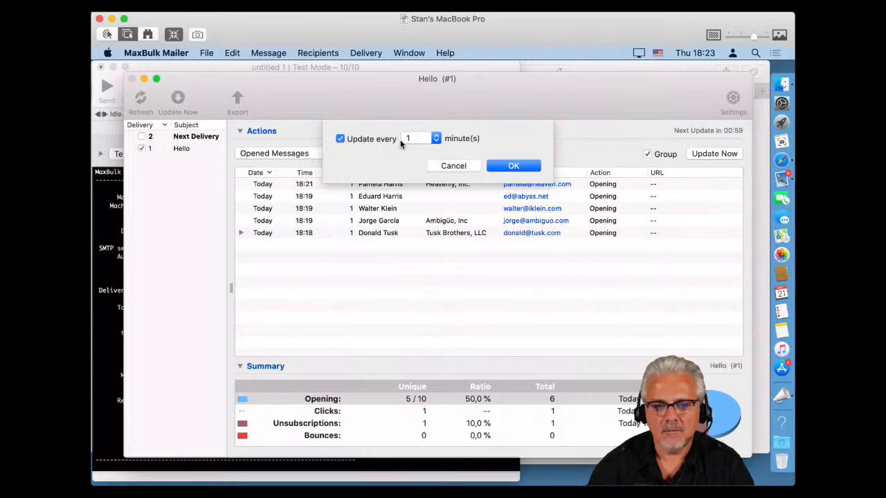
{"action": "left_click", "coordinate": [454, 166]}
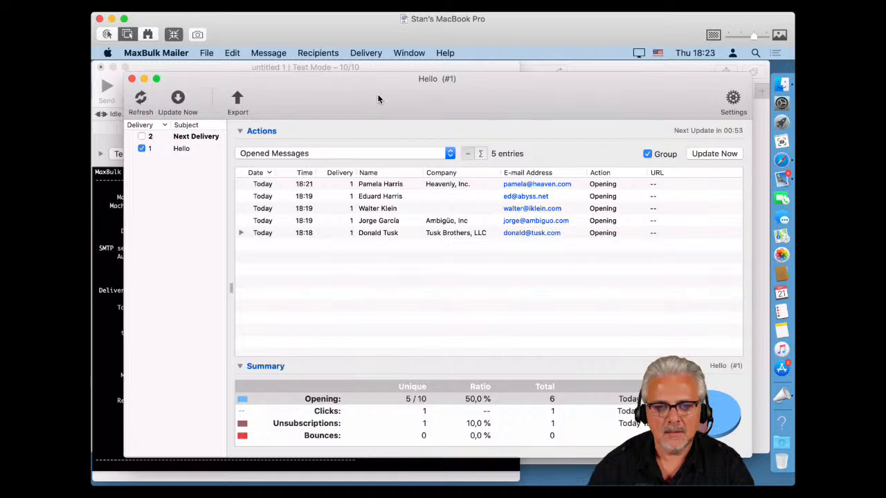
Close the statistics, return to the Hello message, and review the General preferences' MLM menu without changes.
{"action": "left_click", "coordinate": [132, 79]}
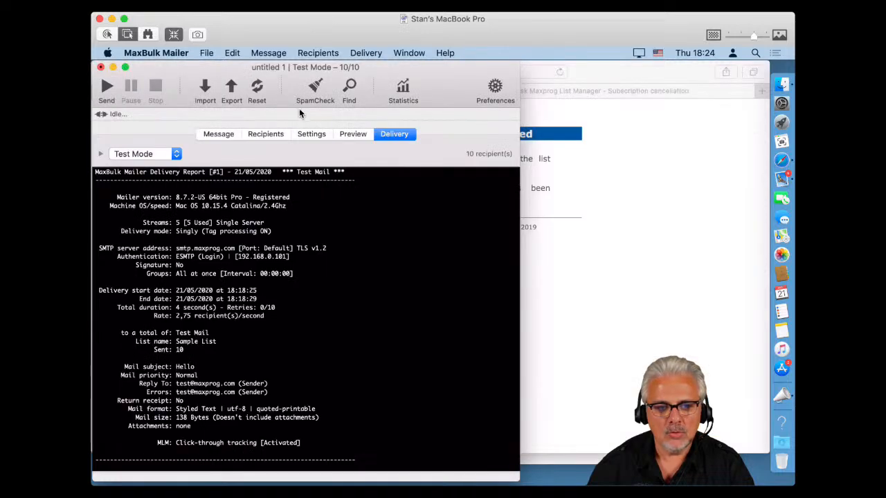
{"action": "left_click", "coordinate": [219, 135]}
{"action": "left_click", "coordinate": [495, 87]}
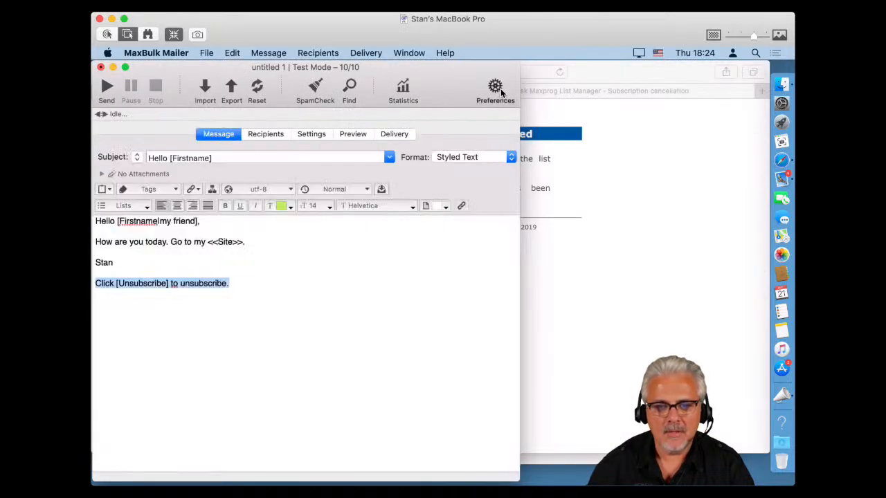
{"action": "left_click", "coordinate": [217, 123]}
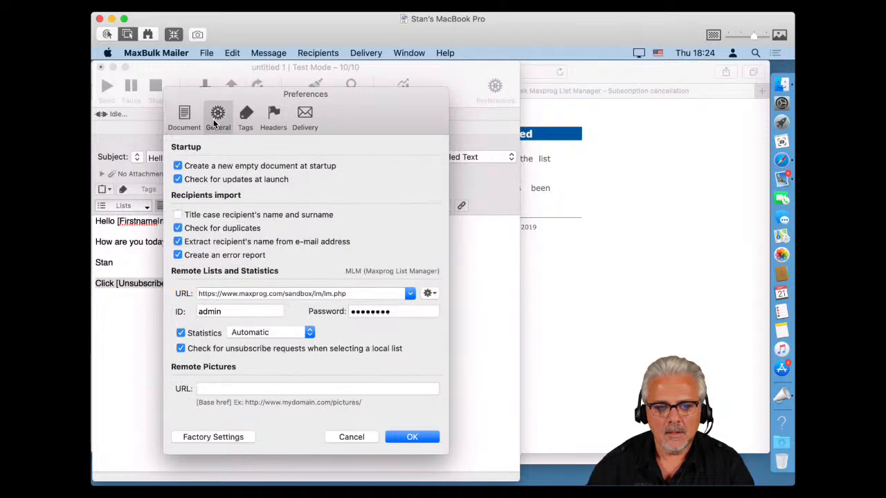
{"action": "left_click", "coordinate": [427, 293]}
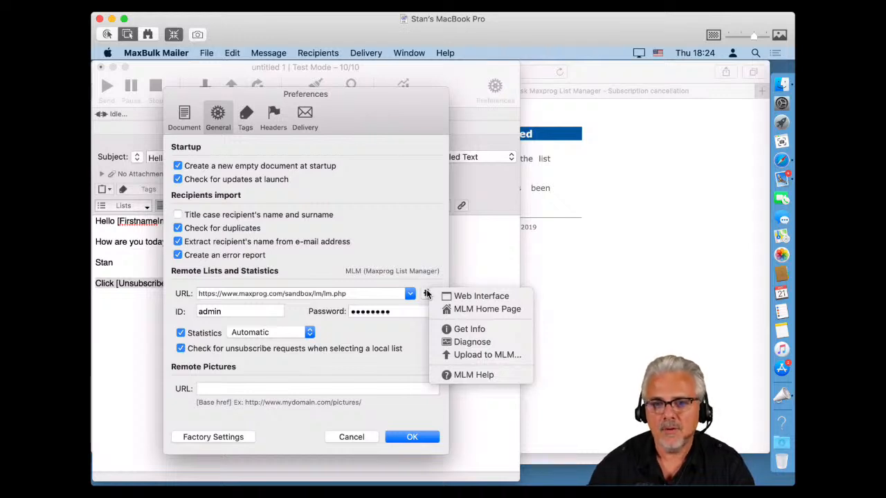
{"action": "left_click", "coordinate": [381, 253]}
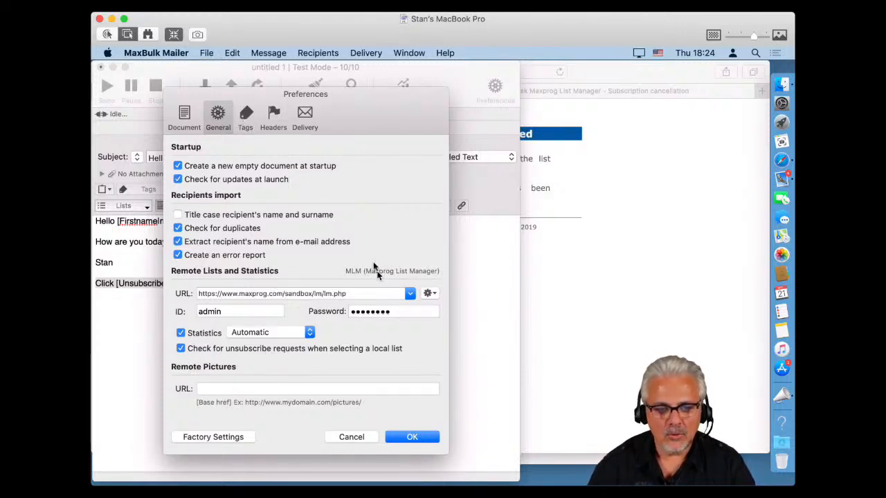
{"action": "left_click", "coordinate": [357, 440]}
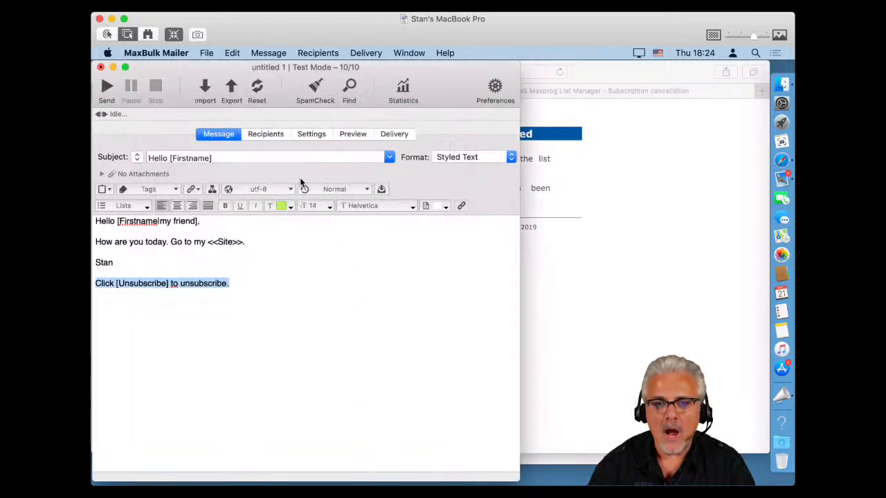
Reload the Sample List via the Test list and unsubscribe the opted-out recipient, leaving 9 of 10 active.
{"action": "left_click", "coordinate": [267, 133]}
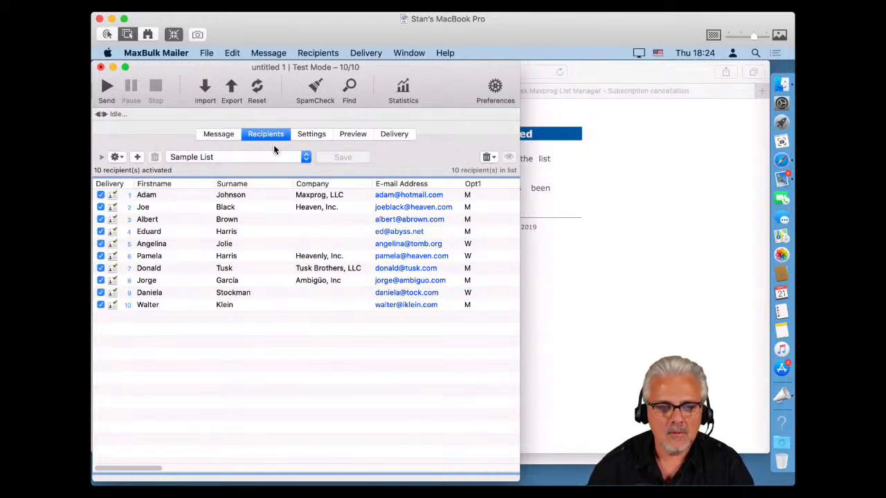
{"action": "left_click", "coordinate": [230, 160]}
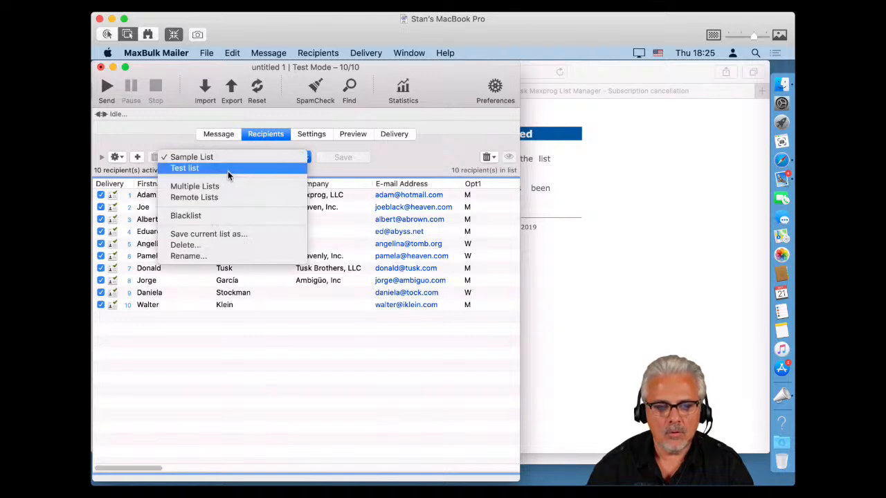
{"action": "left_click", "coordinate": [228, 169]}
{"action": "left_click", "coordinate": [237, 158]}
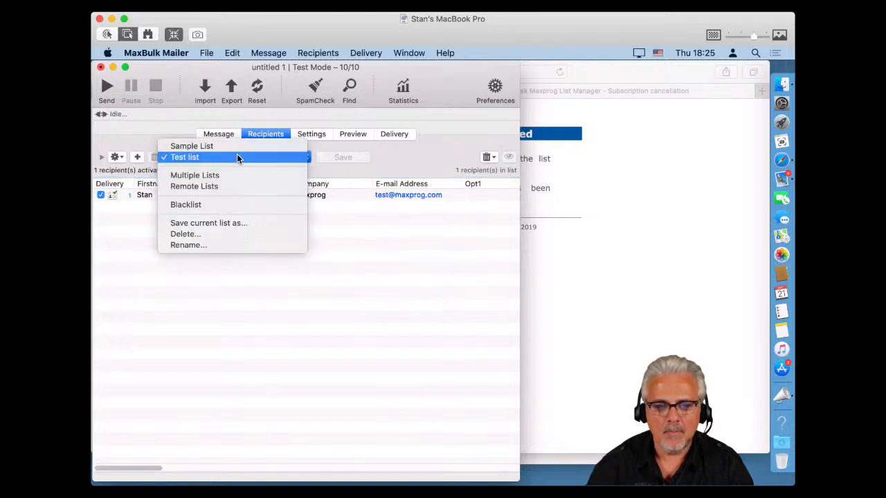
{"action": "left_click", "coordinate": [230, 148]}
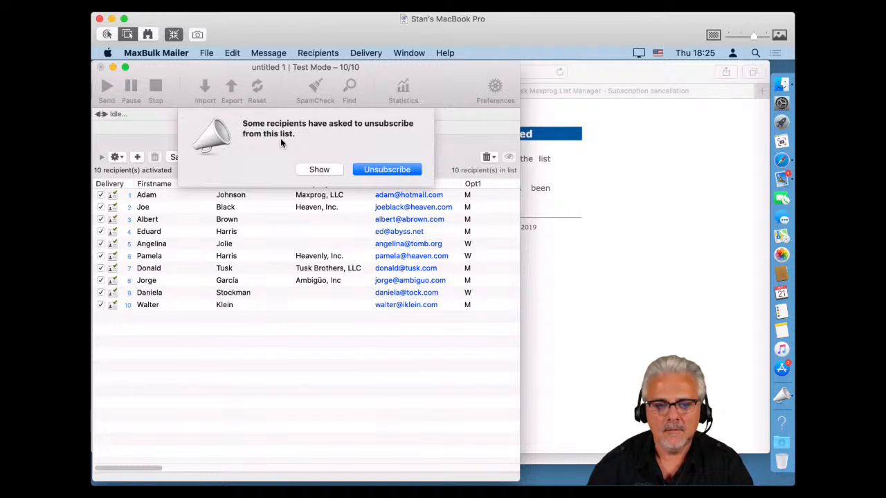
{"action": "left_click", "coordinate": [372, 171]}
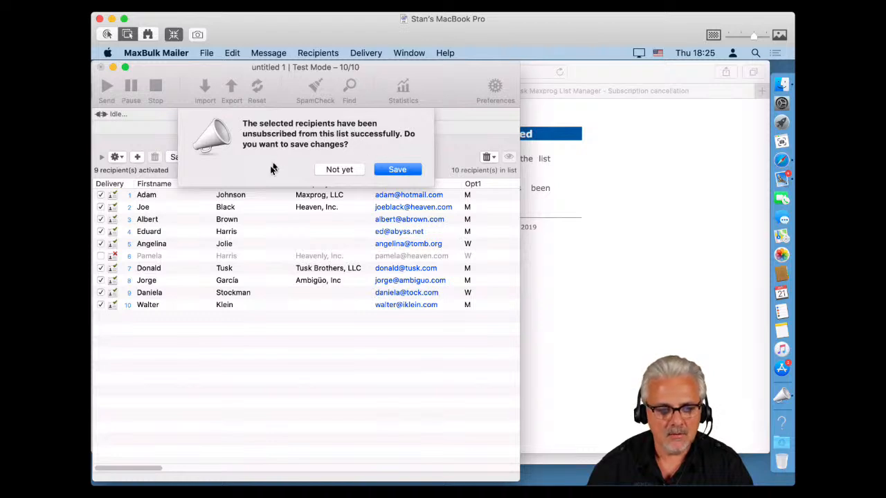
Save the Sample List changes with the opted-out recipient deactivated.
{"action": "left_click", "coordinate": [393, 170]}
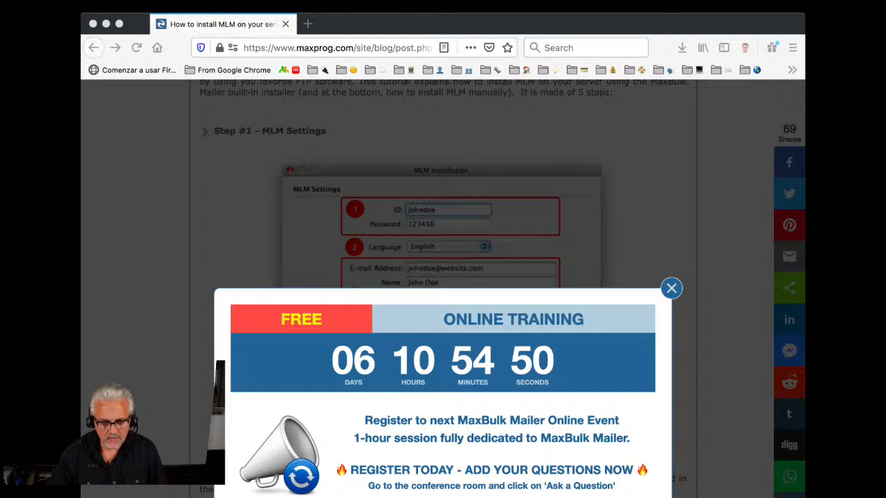
Dismiss the training popups and open Maxprog's Download Page listing MaxBulk Mailer 8.7.2.
{"action": "left_click", "coordinate": [360, 25]}
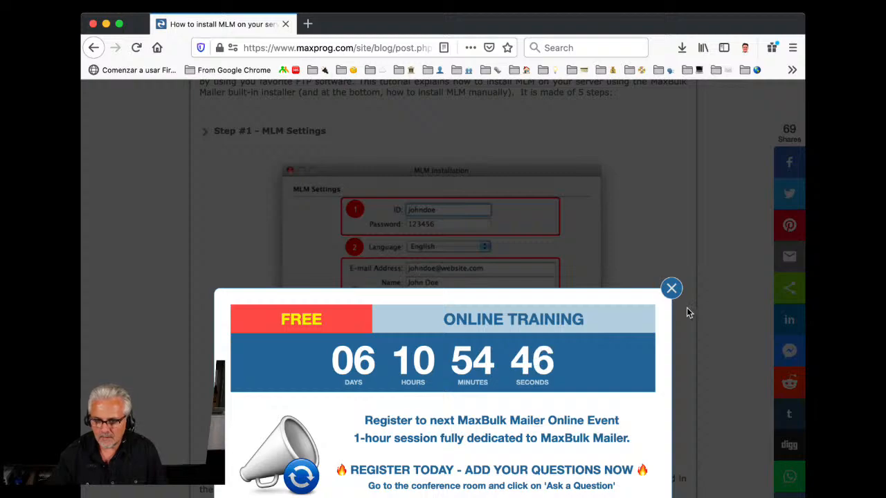
{"action": "left_click", "coordinate": [671, 288]}
{"action": "scroll", "coordinate": [564, 194], "scroll_direction": "up", "scroll_amount": 5}
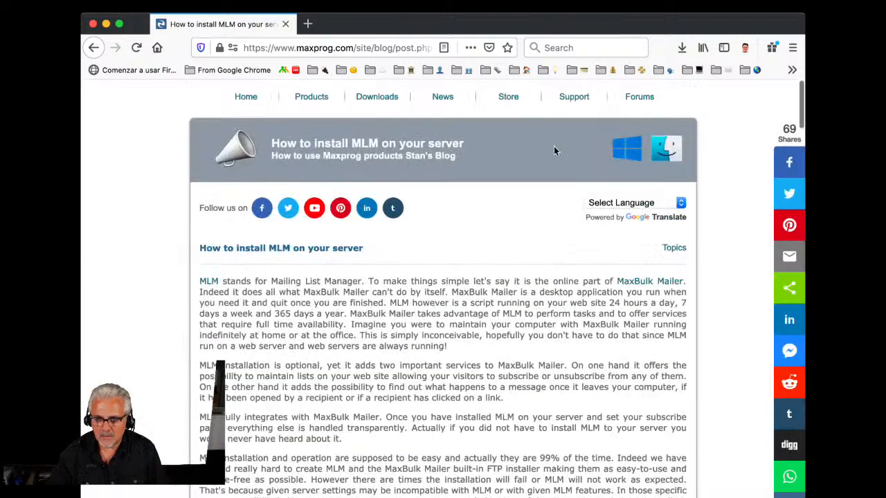
{"action": "left_click", "coordinate": [384, 101]}
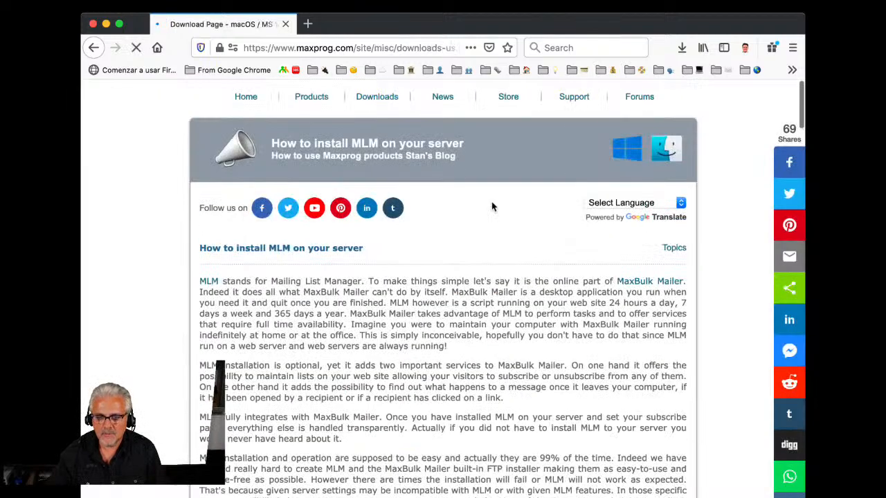
{"action": "scroll", "coordinate": [492, 205], "scroll_direction": "down", "scroll_amount": 3}
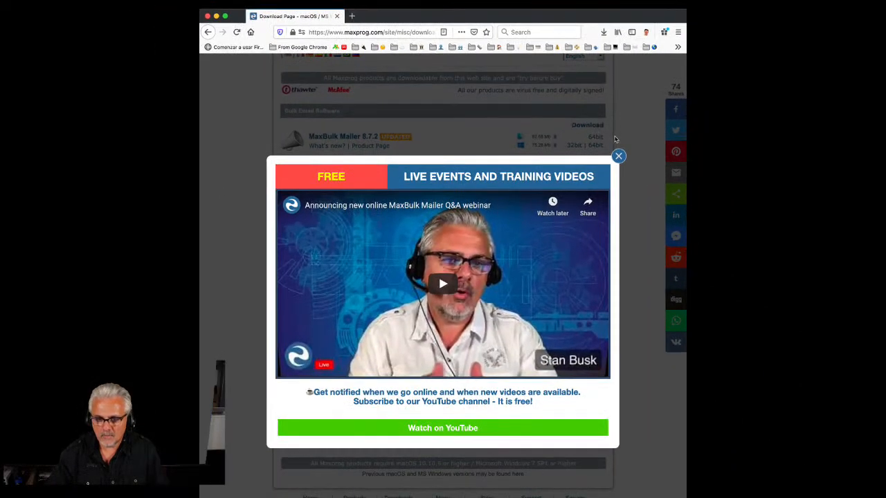
{"action": "left_click", "coordinate": [619, 157]}
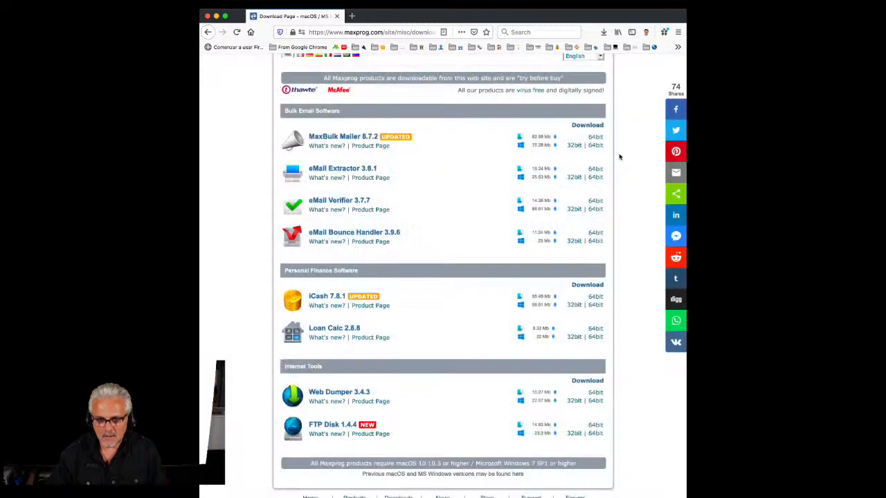
{"action": "scroll", "coordinate": [507, 328], "scroll_direction": "up", "scroll_amount": 1}
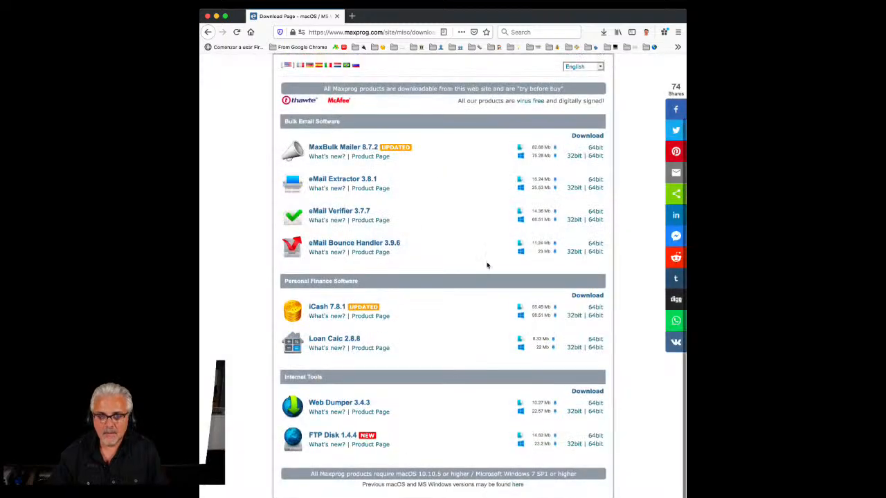
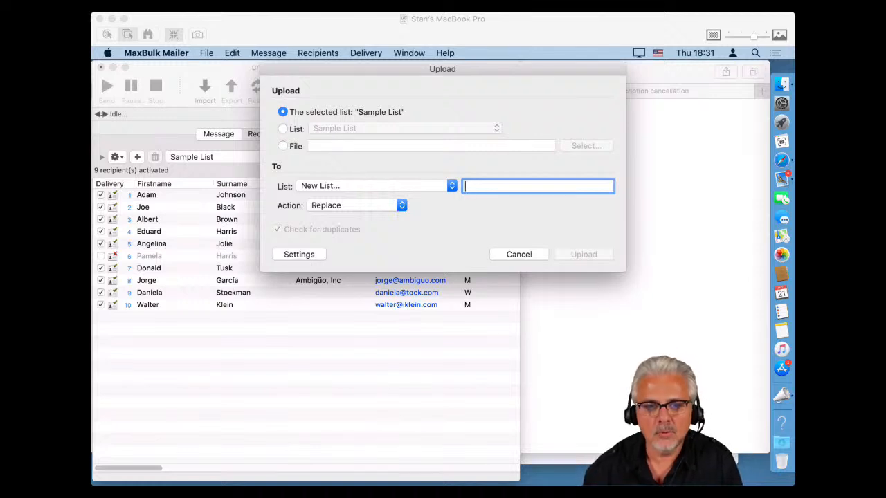
Start a Recipients > Upload to MLM upload with the selected Sample List as the source.
{"action": "left_click", "coordinate": [267, 58]}
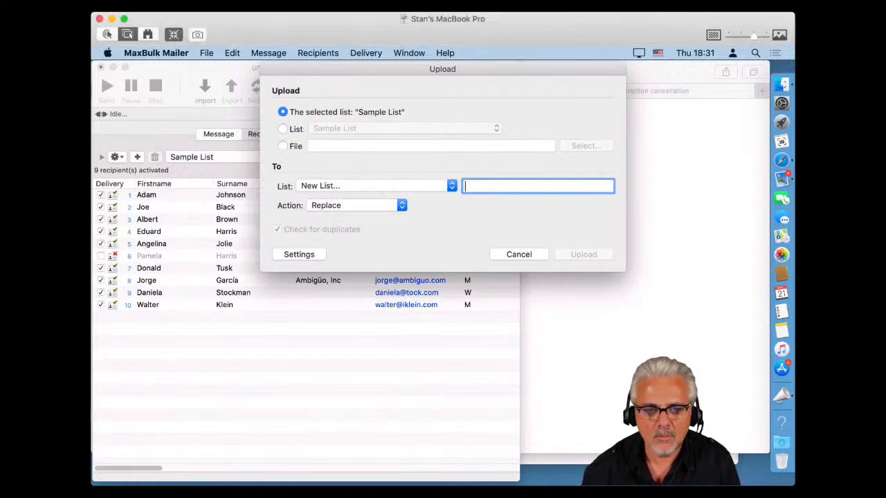
{"action": "left_click", "coordinate": [519, 254]}
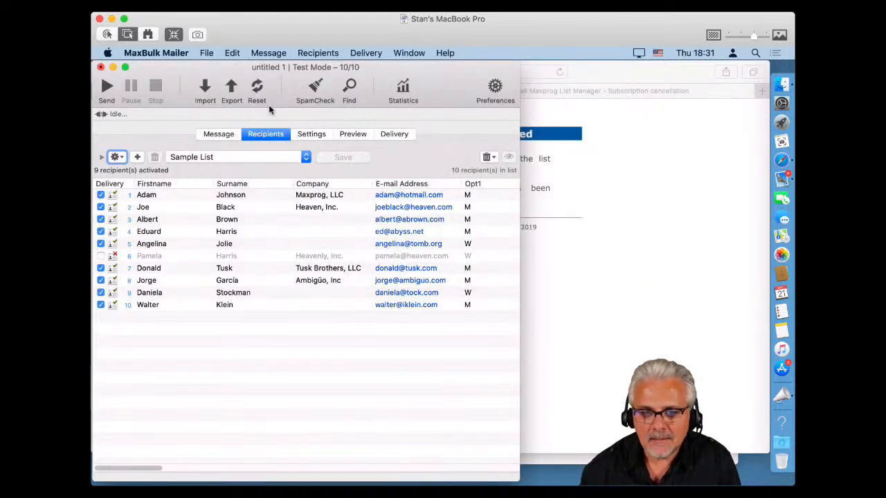
{"action": "left_click", "coordinate": [313, 53]}
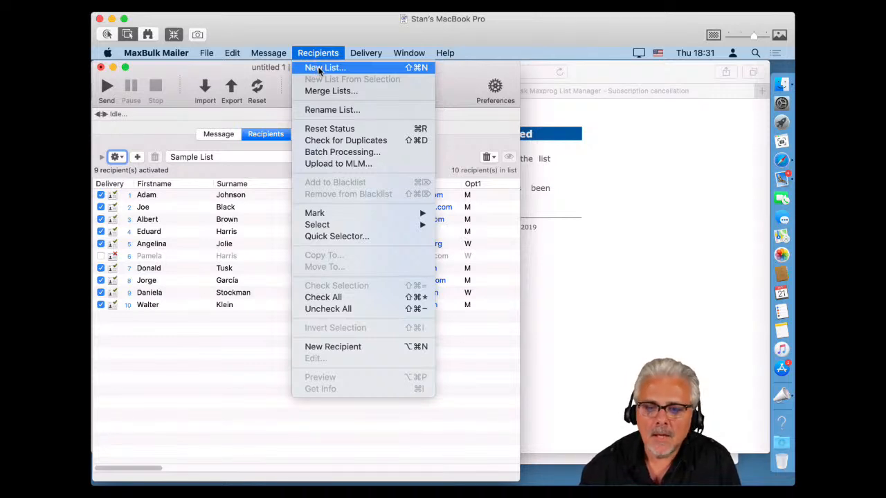
{"action": "left_click", "coordinate": [338, 166]}
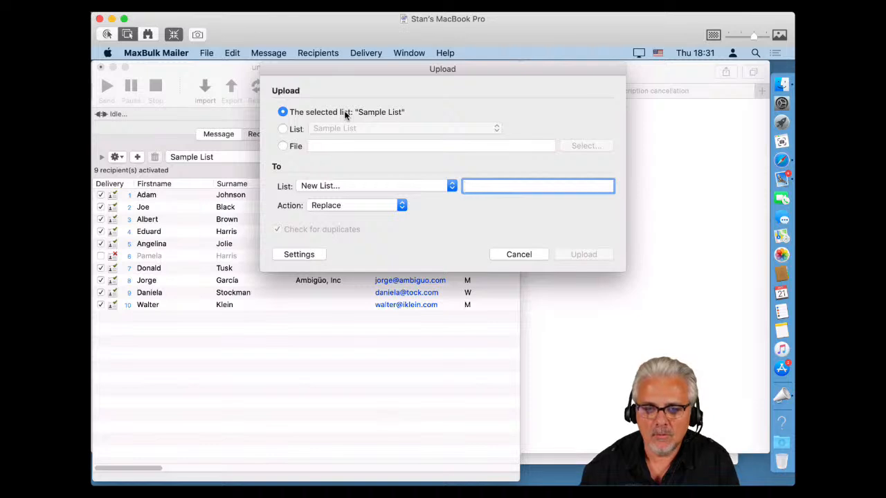
{"action": "left_click", "coordinate": [285, 129]}
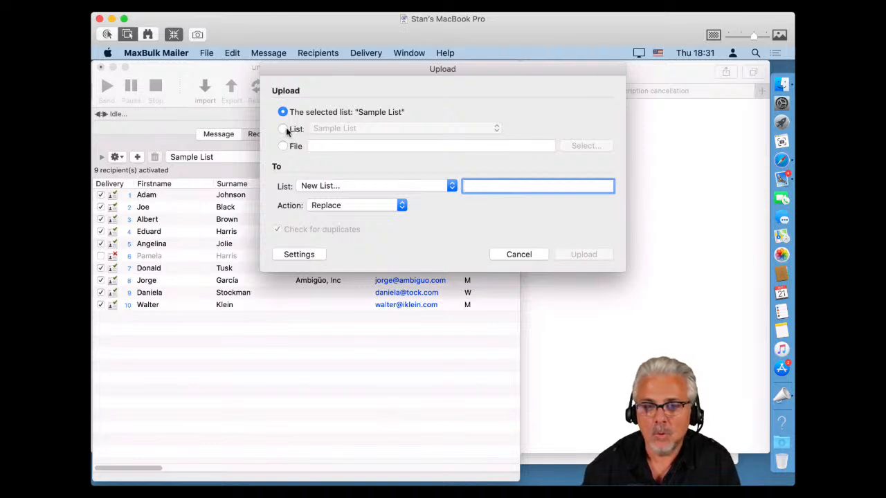
{"action": "left_click", "coordinate": [313, 128]}
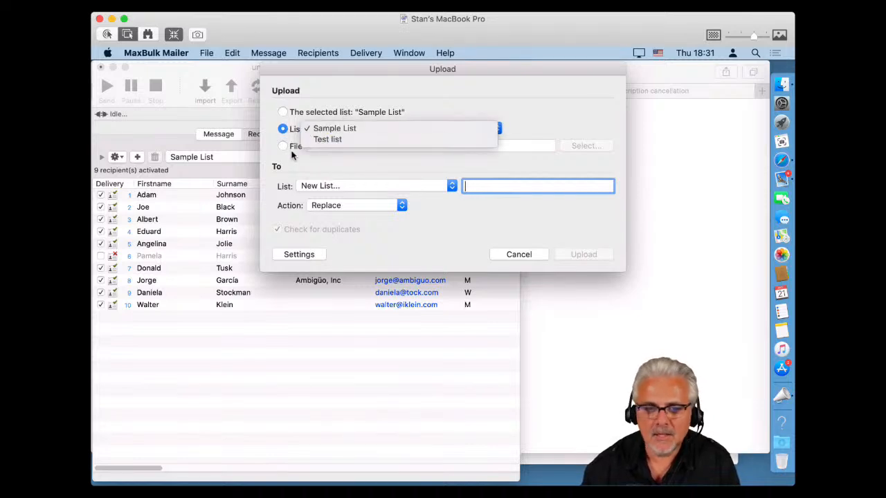
{"action": "left_click", "coordinate": [267, 146]}
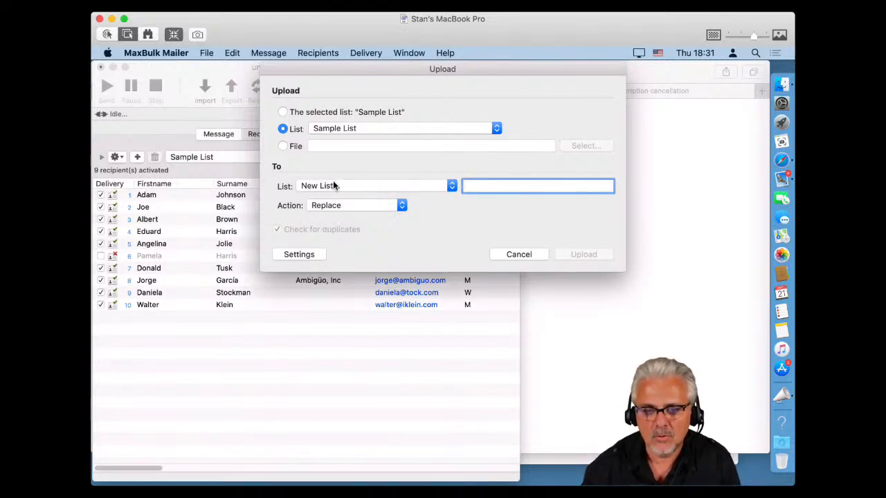
{"action": "left_click", "coordinate": [283, 113]}
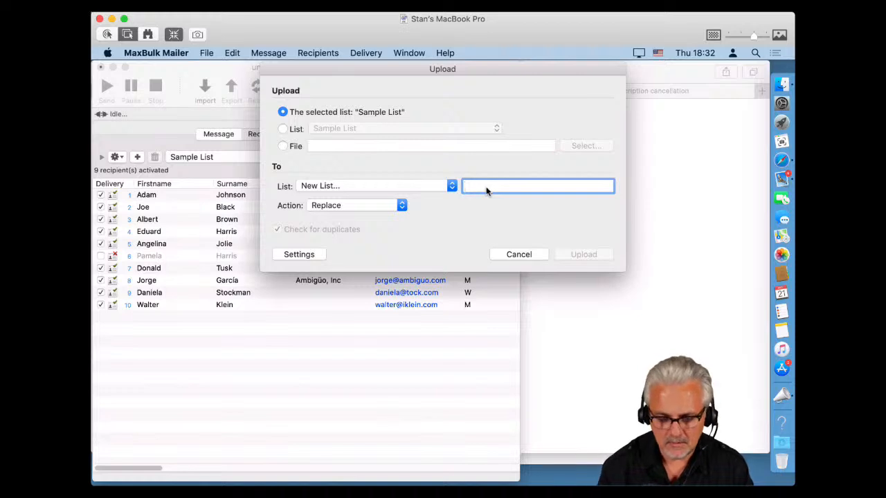
Name the new remote list 'My test list' and upload the 9 recipients.
{"action": "type", "text": "T"}
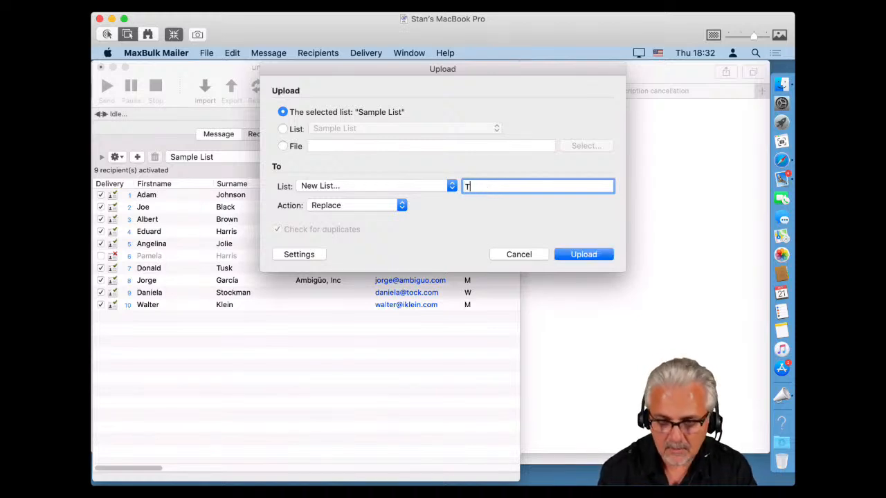
{"action": "key", "text": "BackSpace"}
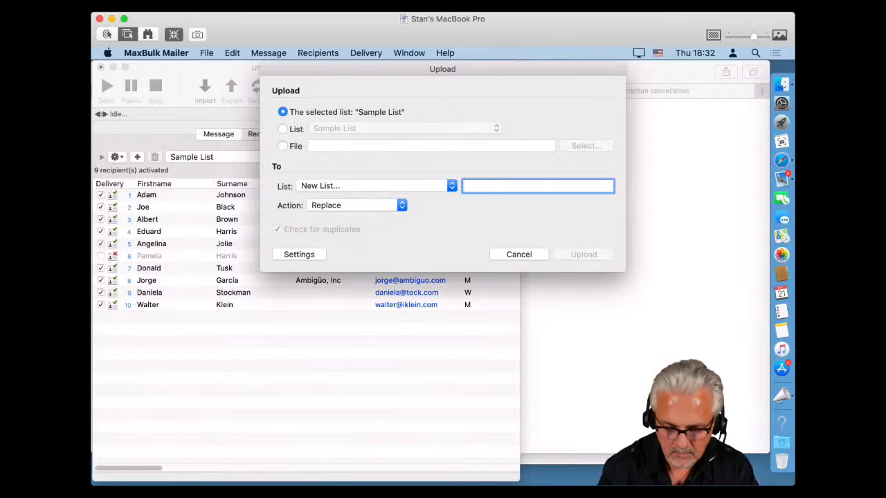
{"action": "type", "text": "My test list"}
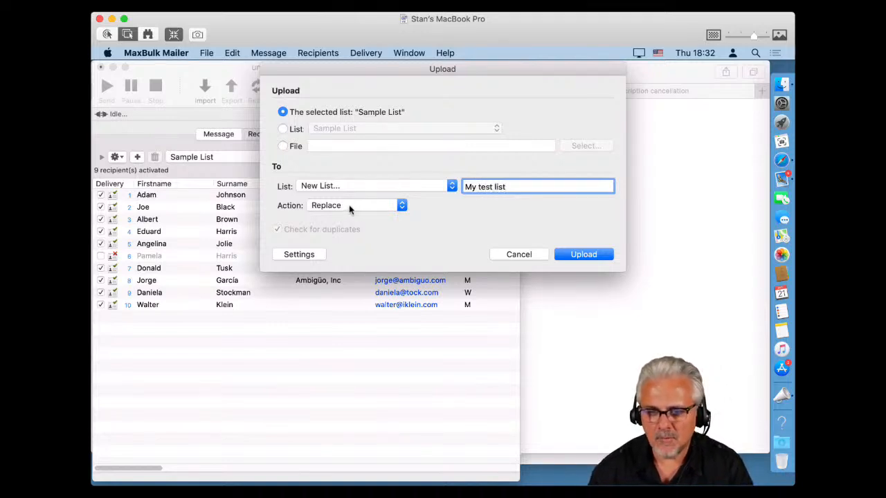
{"action": "left_click", "coordinate": [580, 254]}
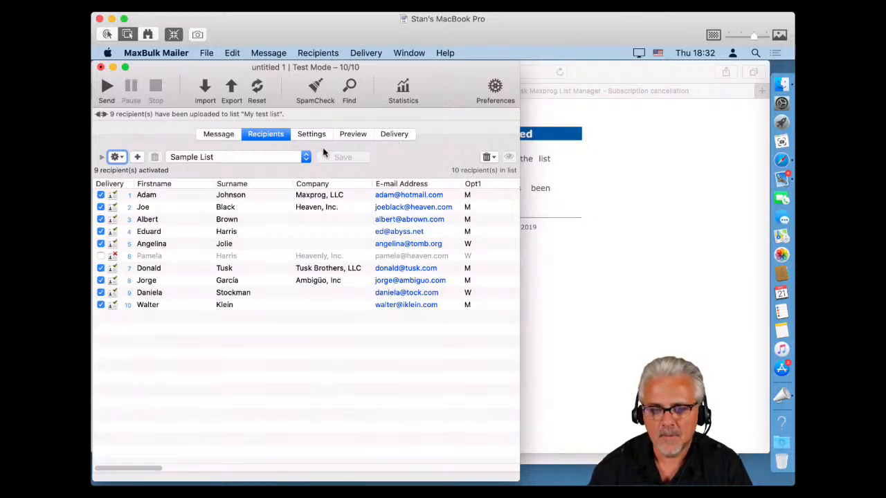
Switch the recipients list pop-up from Sample List to Remote Lists.
{"action": "left_click", "coordinate": [233, 158]}
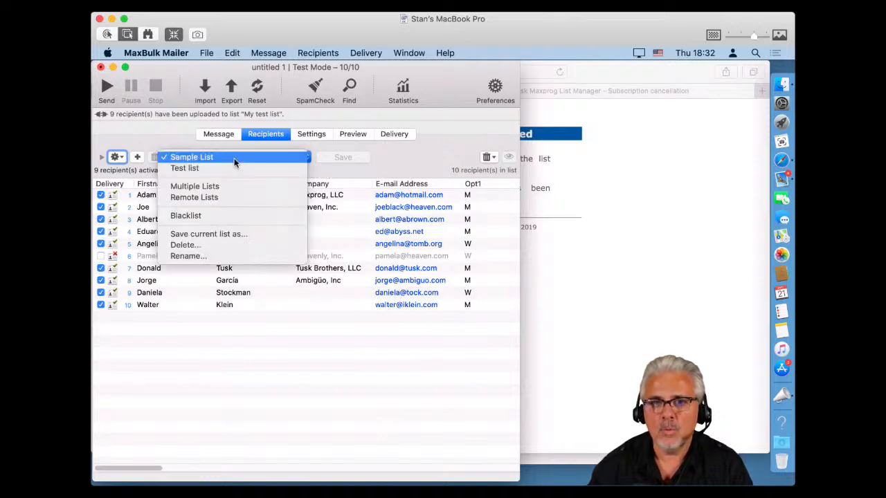
{"action": "left_click", "coordinate": [231, 198]}
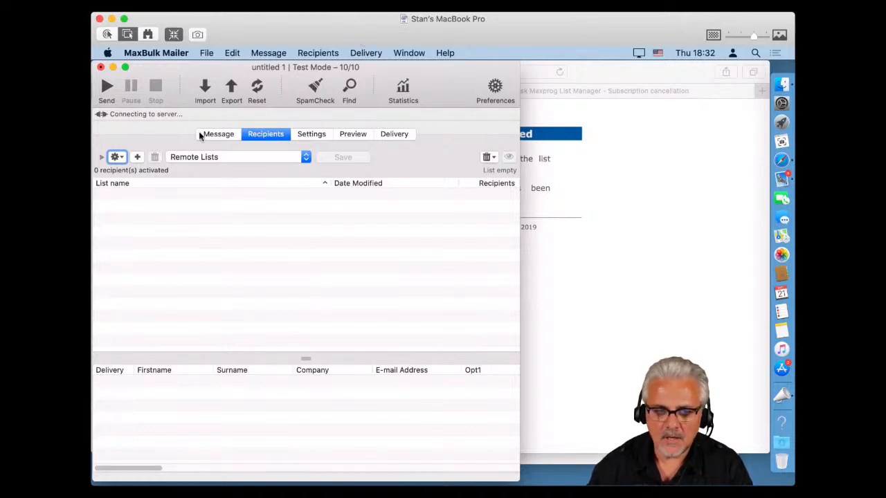
{"action": "left_click", "coordinate": [214, 157]}
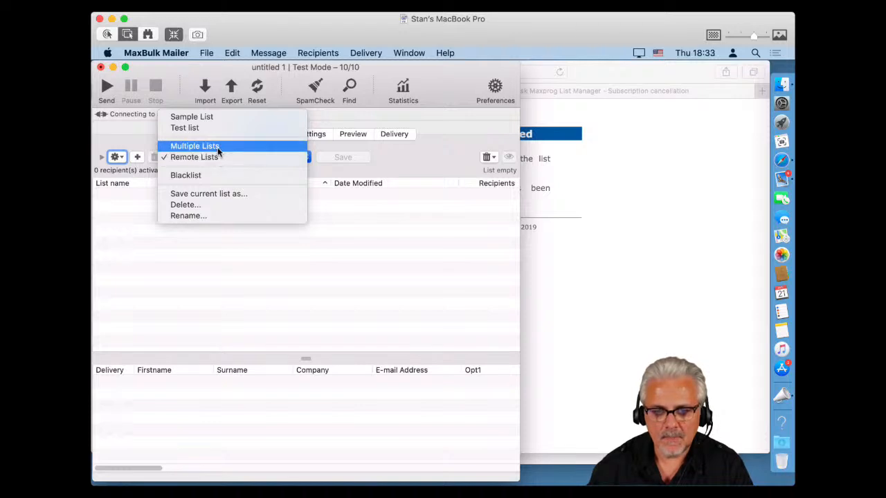
{"action": "left_click", "coordinate": [218, 147]}
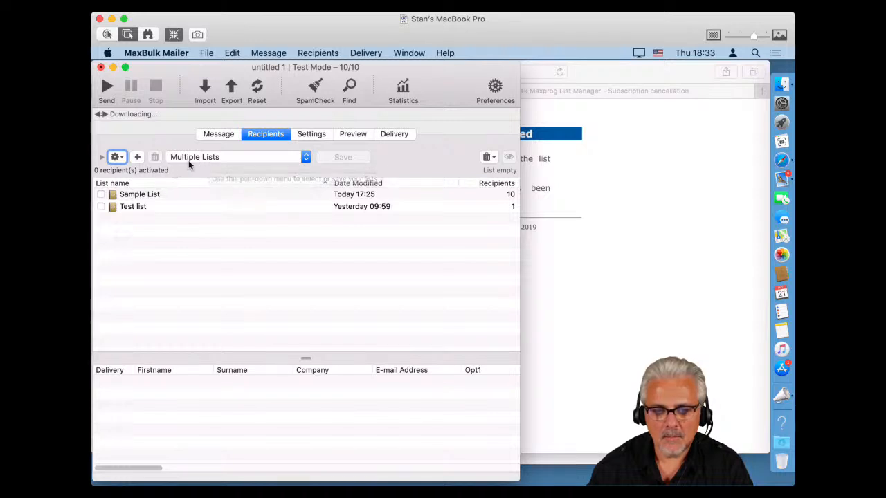
{"action": "left_click", "coordinate": [201, 158]}
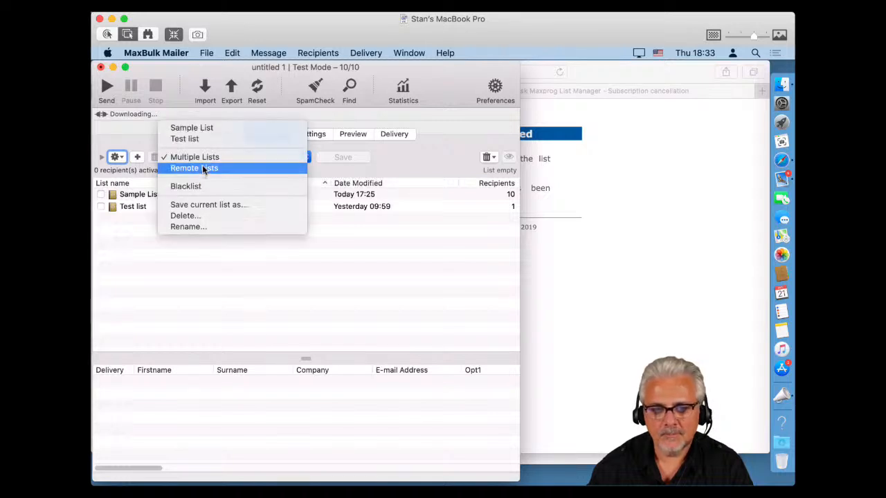
{"action": "left_click", "coordinate": [203, 170]}
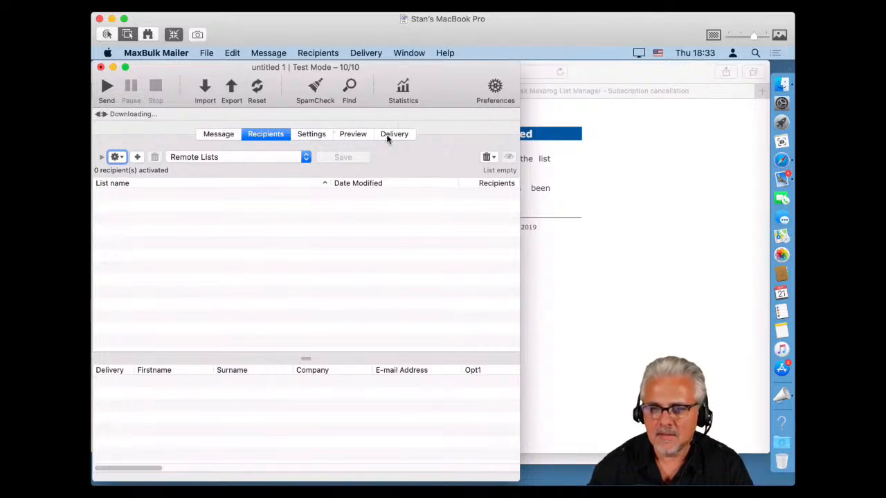
Check the General preferences and list manager URL options, then cancel Preferences unchanged.
{"action": "left_click", "coordinate": [492, 87]}
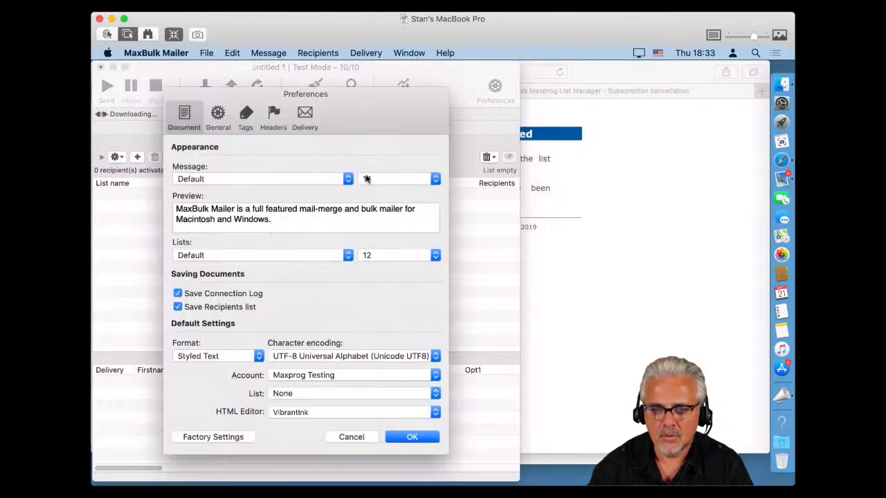
{"action": "left_click", "coordinate": [220, 116]}
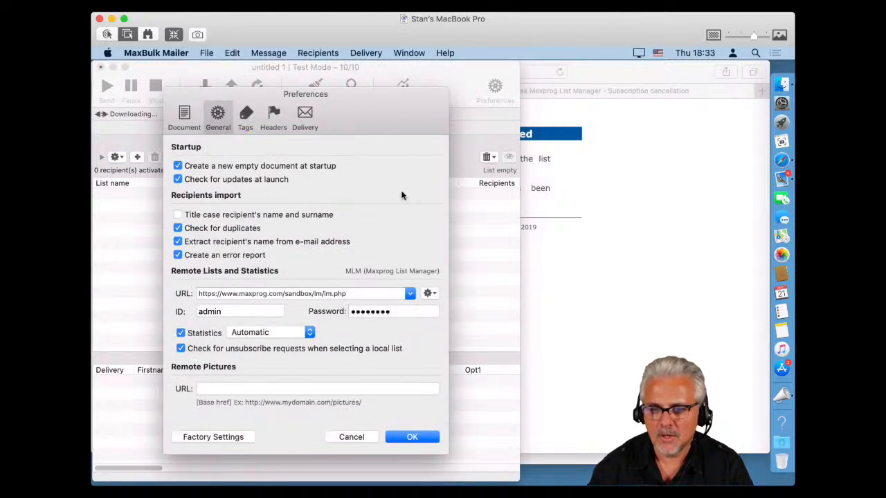
{"action": "left_click", "coordinate": [427, 293]}
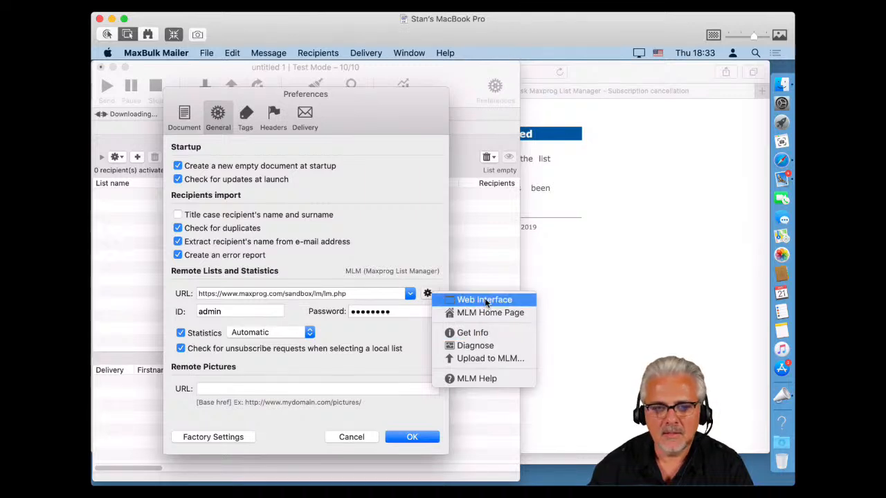
{"action": "left_click", "coordinate": [471, 242]}
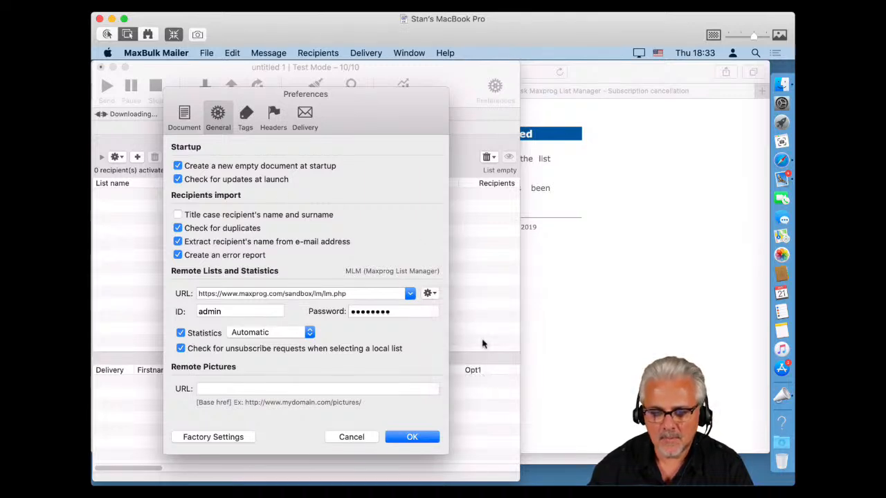
{"action": "left_click", "coordinate": [361, 439]}
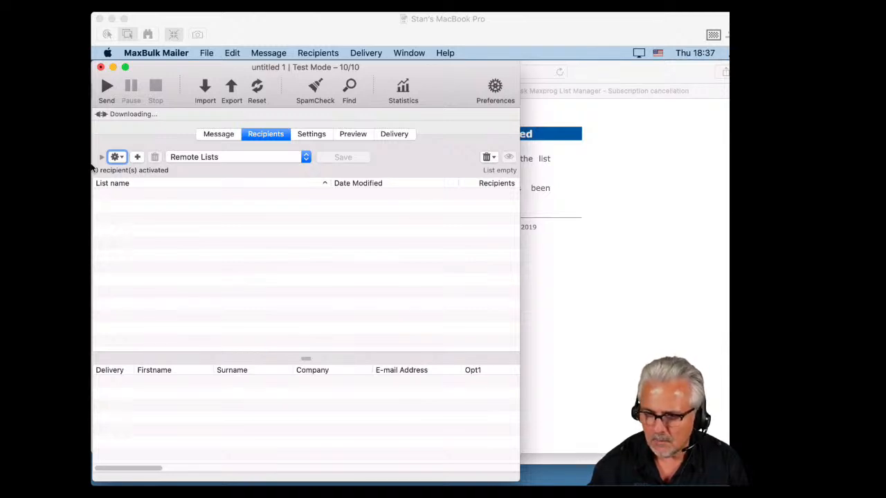
Load Sample List and add Company, Firstname, Surname and E-mail Address to the export fields.
{"action": "left_click", "coordinate": [92, 168]}
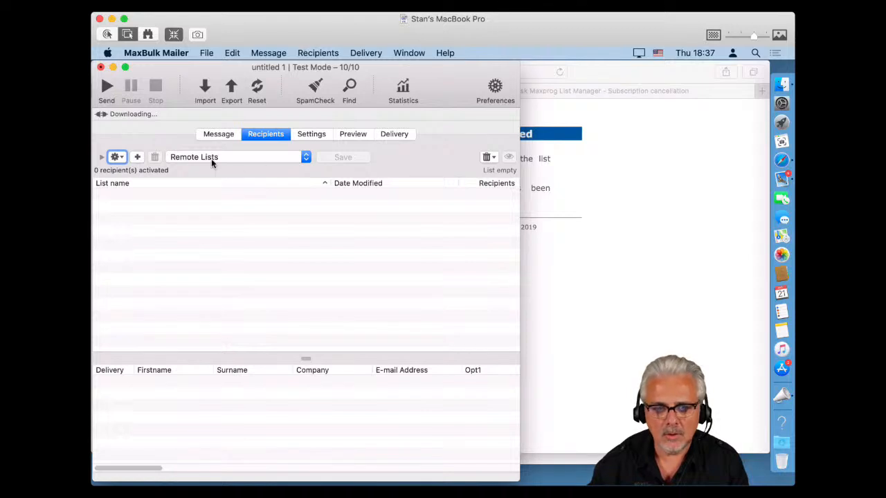
{"action": "left_click", "coordinate": [235, 157]}
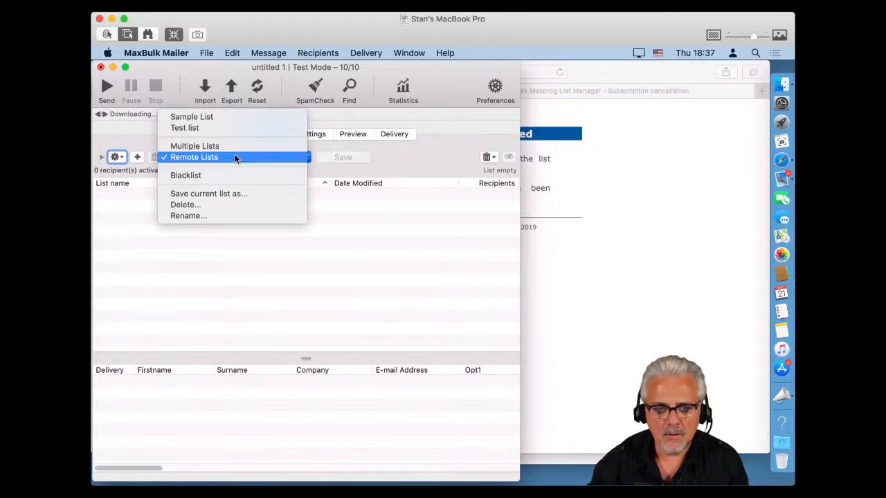
{"action": "left_click", "coordinate": [213, 119]}
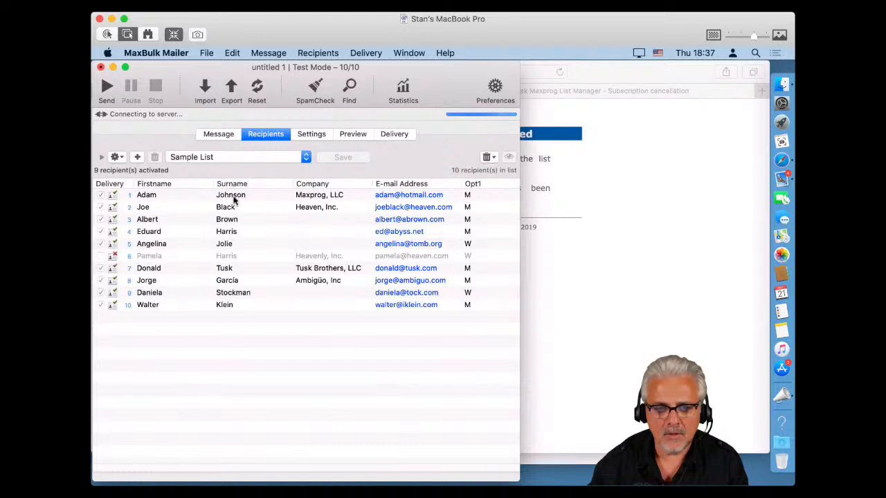
{"action": "left_click", "coordinate": [232, 89]}
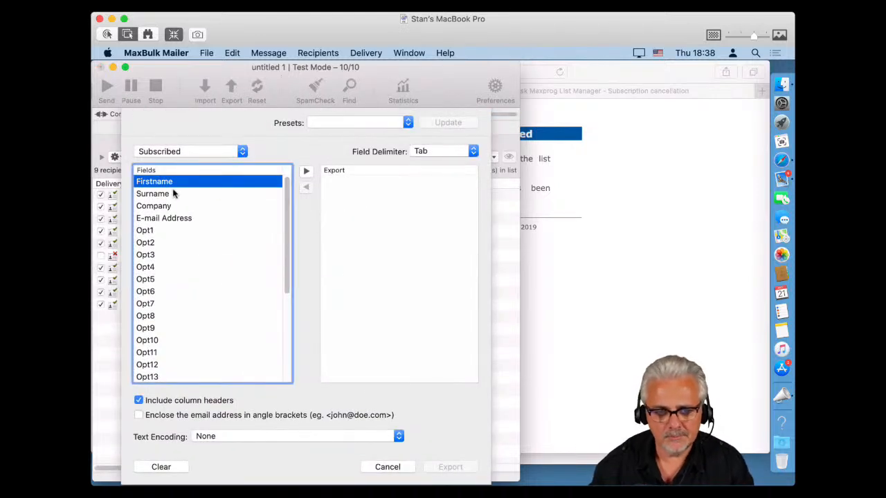
{"action": "left_click", "coordinate": [164, 218], "text": "shift"}
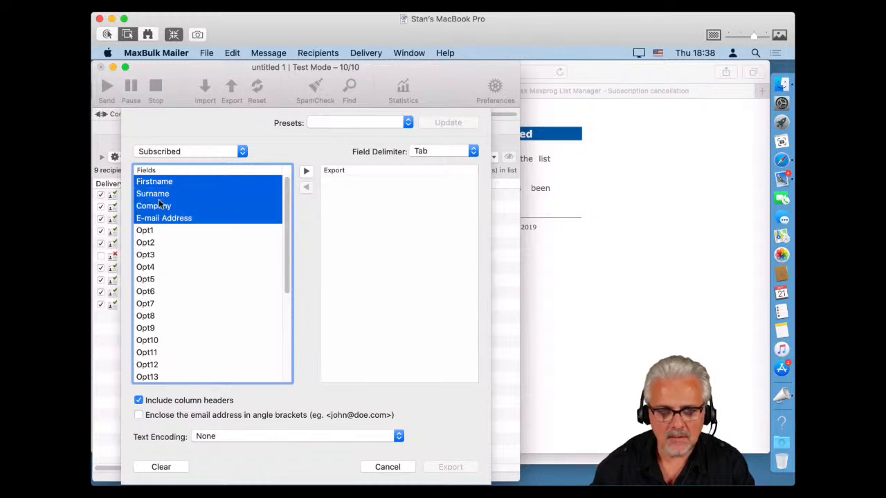
{"action": "left_click_drag", "start_coordinate": [159, 186], "coordinate": [338, 230]}
{"action": "left_click", "coordinate": [339, 195]}
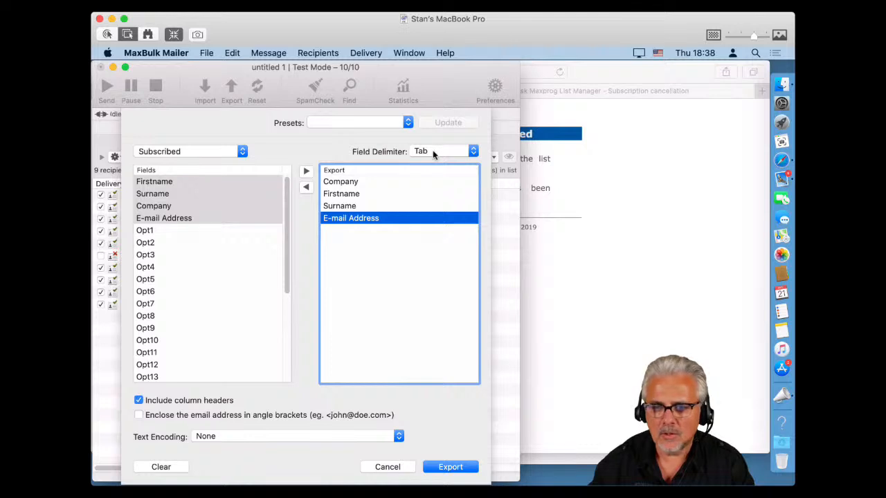
Export with Comma as the field delimiter and UTF-8 text encoding.
{"action": "left_click", "coordinate": [433, 152]}
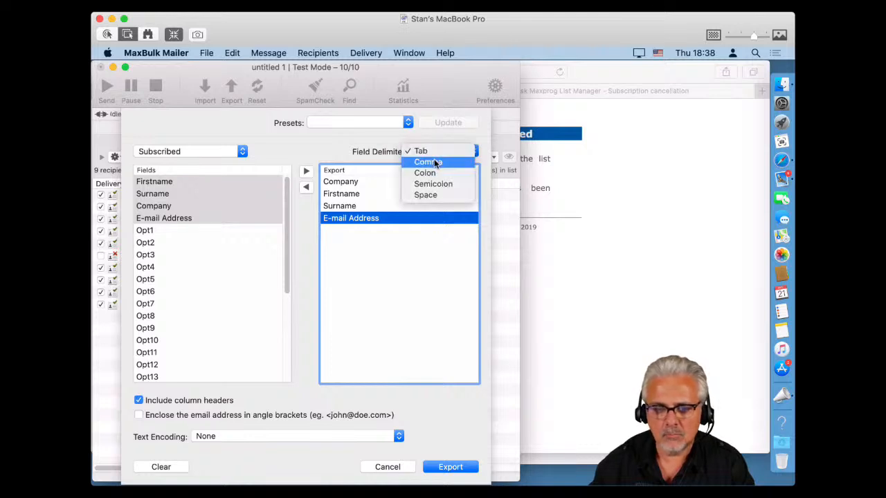
{"action": "left_click", "coordinate": [435, 163]}
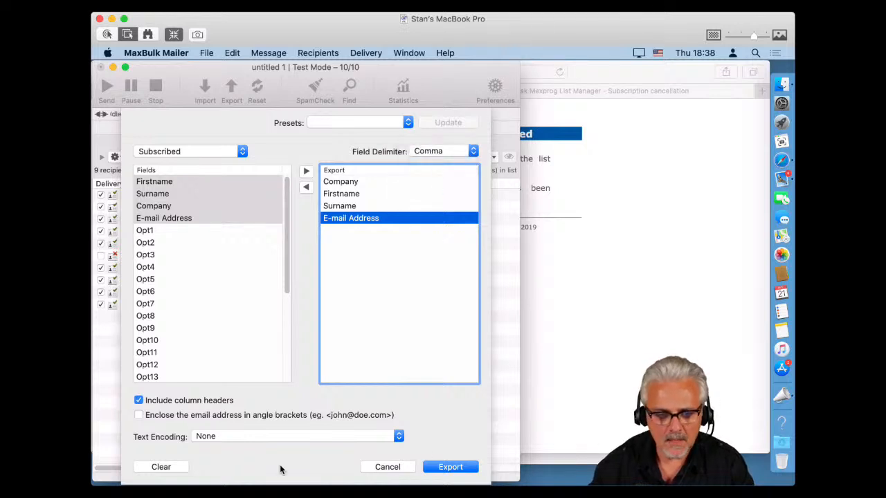
{"action": "left_click", "coordinate": [200, 437]}
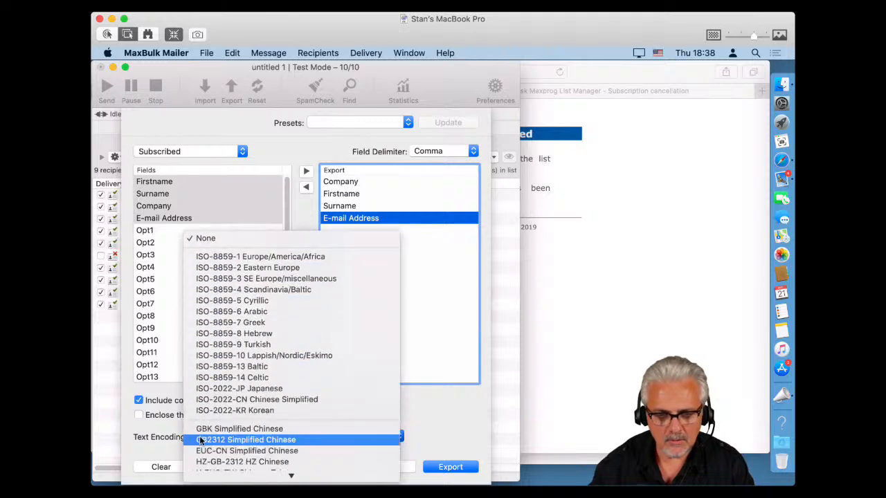
{"action": "scroll", "coordinate": [200, 438], "scroll_direction": "down", "scroll_amount": 10}
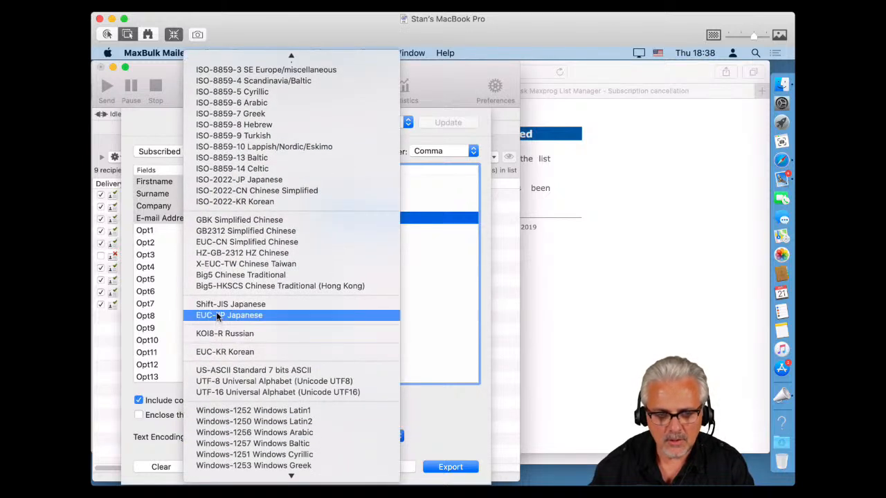
{"action": "left_click", "coordinate": [232, 382]}
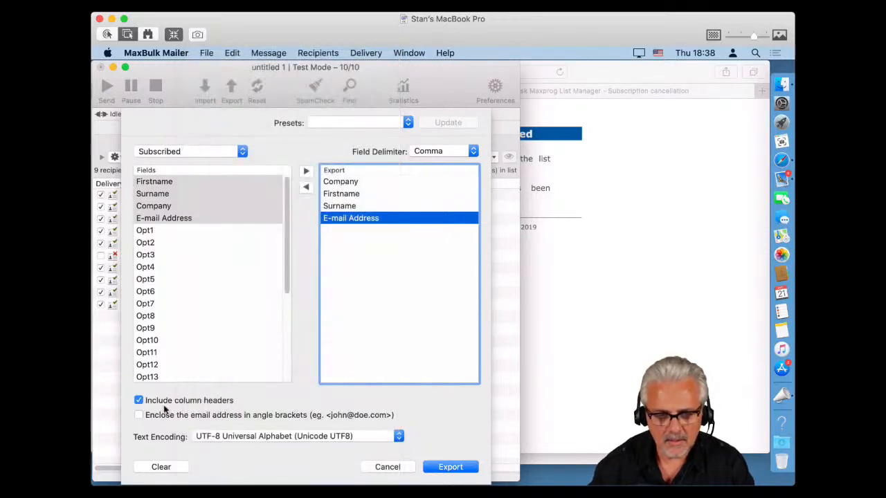
{"action": "left_click", "coordinate": [446, 469]}
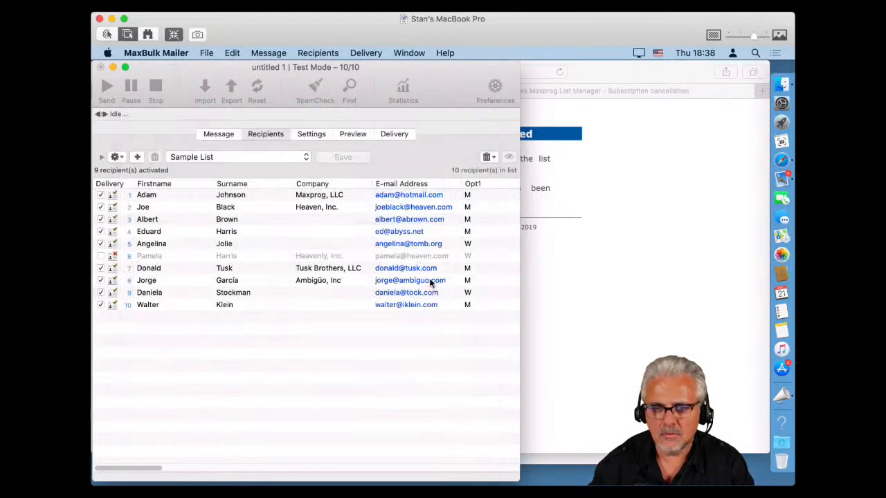
Save the exported Sample List file to the Desktop.
{"action": "left_click", "coordinate": [409, 208]}
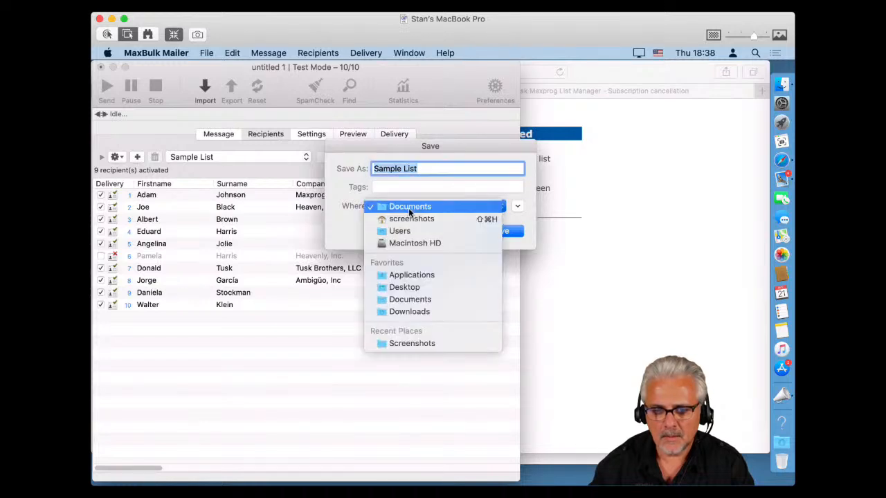
{"action": "left_click", "coordinate": [407, 287]}
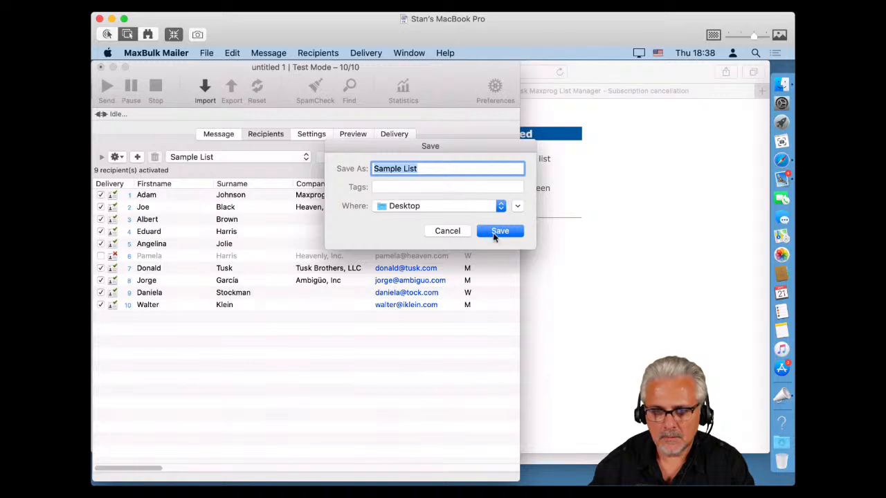
{"action": "left_click", "coordinate": [497, 233]}
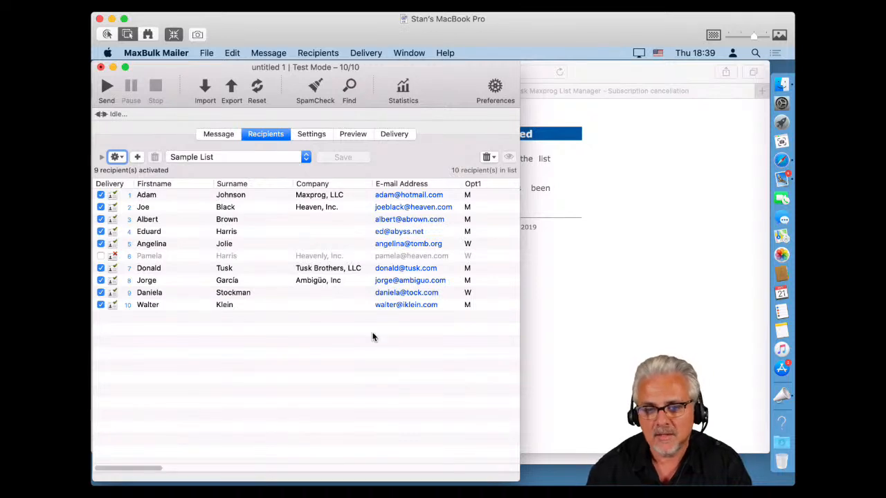
Close the Safari and Mail windows and return to MaxBulk Mailer.
{"action": "left_click", "coordinate": [565, 302]}
{"action": "left_click", "coordinate": [105, 73]}
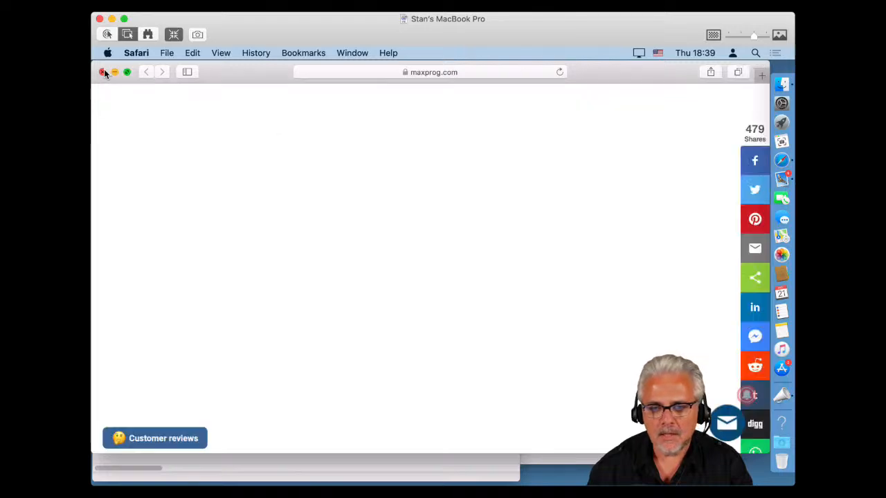
{"action": "left_click", "coordinate": [602, 239]}
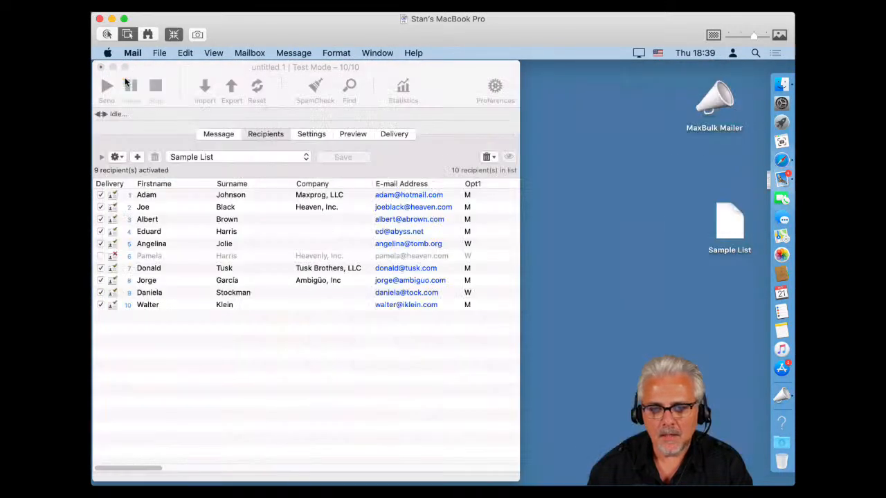
{"action": "left_click", "coordinate": [123, 77]}
{"action": "left_click", "coordinate": [391, 362]}
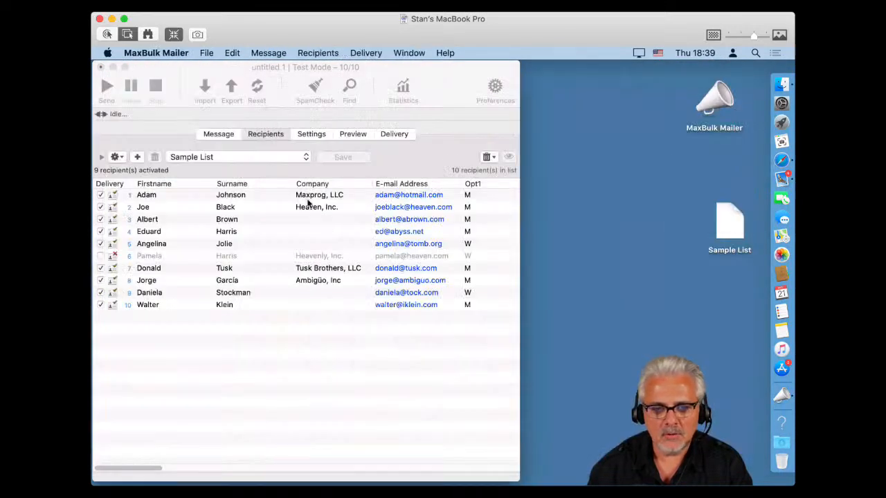
Add an empty recipient list called 'Test' via Recipients > New List.
{"action": "left_click", "coordinate": [315, 53]}
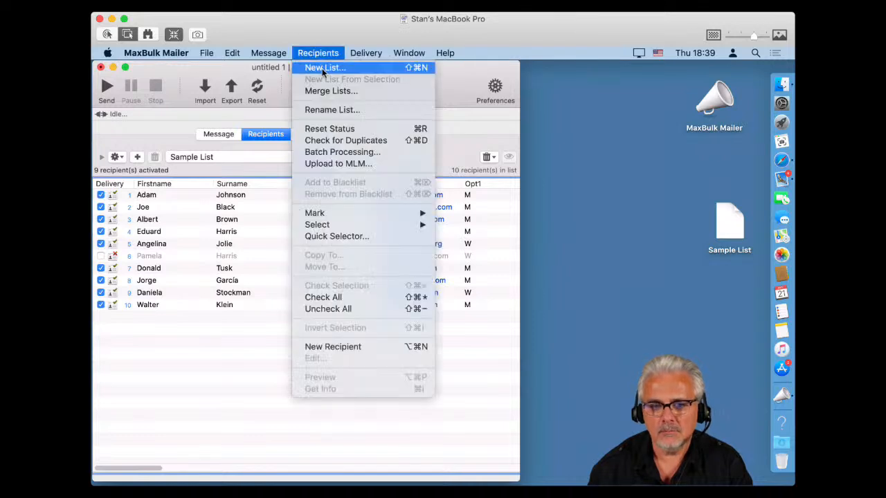
{"action": "left_click", "coordinate": [323, 68]}
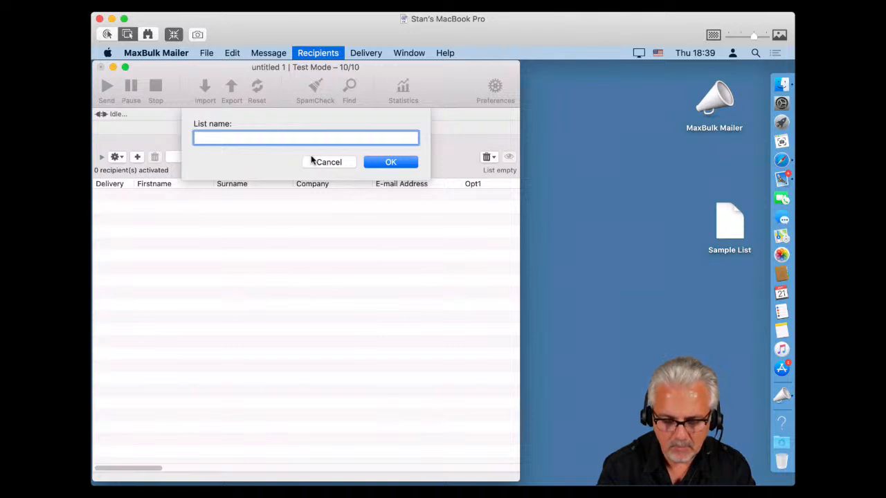
{"action": "type", "text": "Test"}
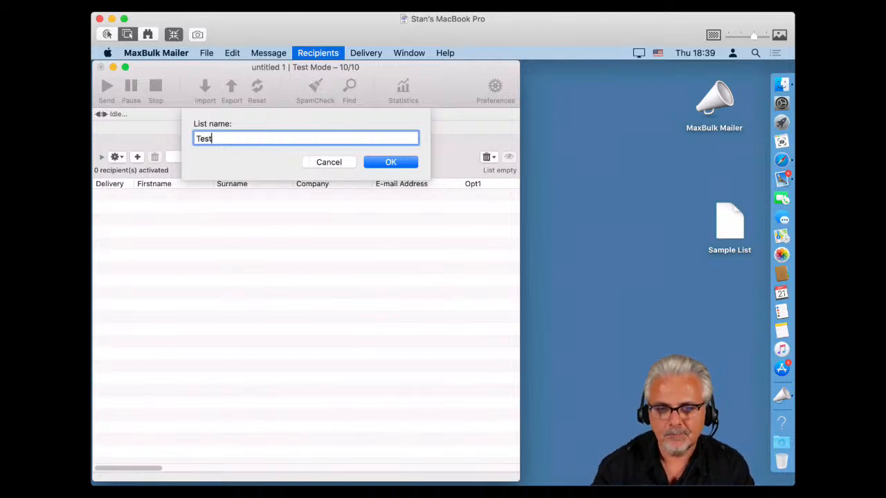
{"action": "left_click", "coordinate": [391, 166]}
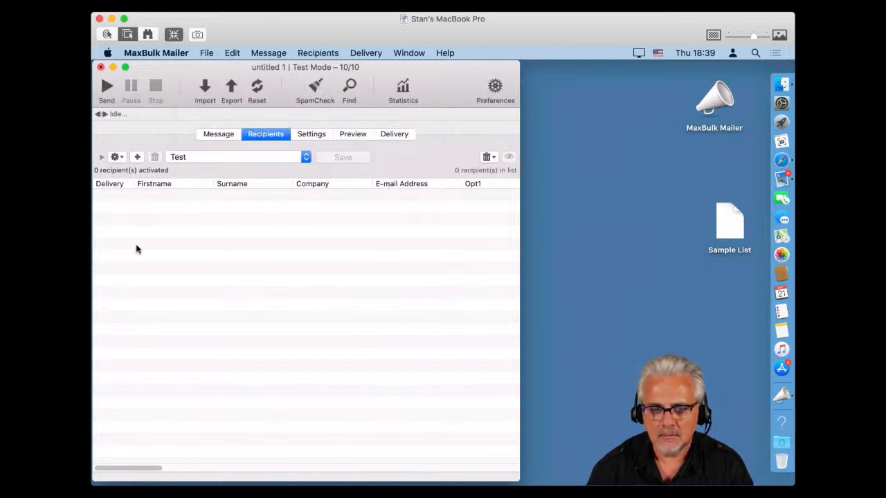
Rename the desktop Sample List file to 'Sample List.txt', confirming the .txt extension.
{"action": "left_click", "coordinate": [205, 87]}
{"action": "left_click", "coordinate": [222, 101]}
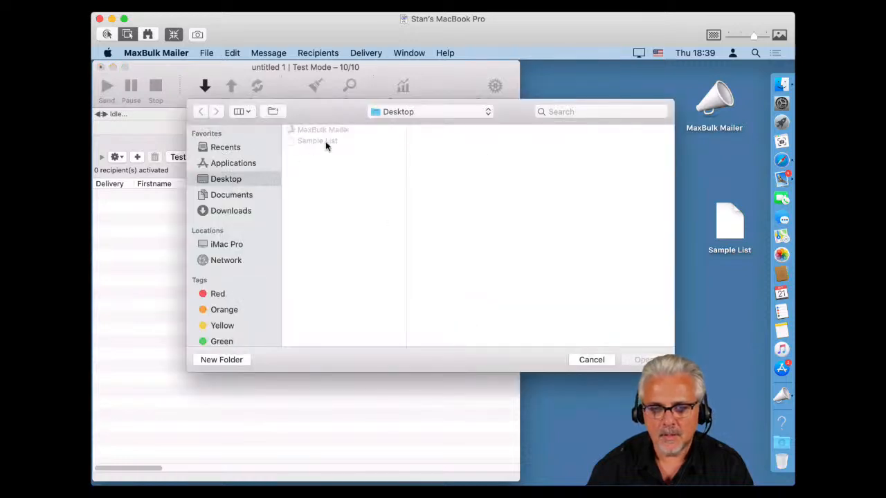
{"action": "left_click", "coordinate": [587, 360]}
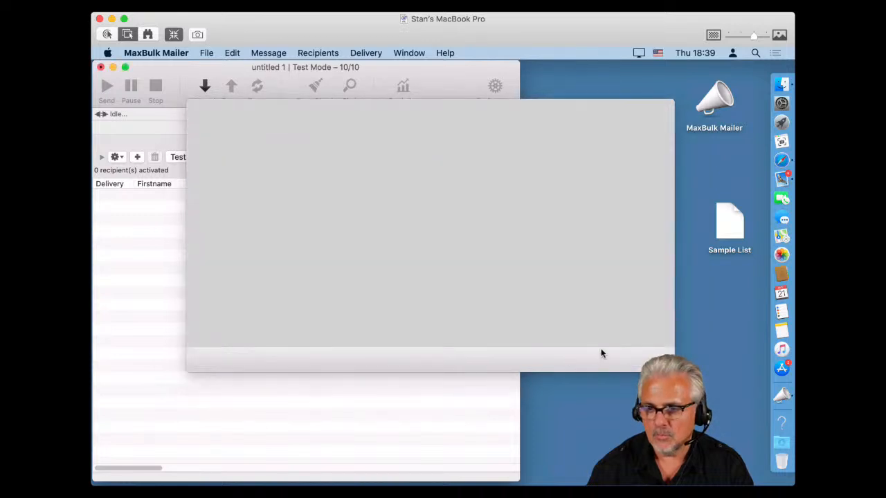
{"action": "left_click", "coordinate": [732, 249]}
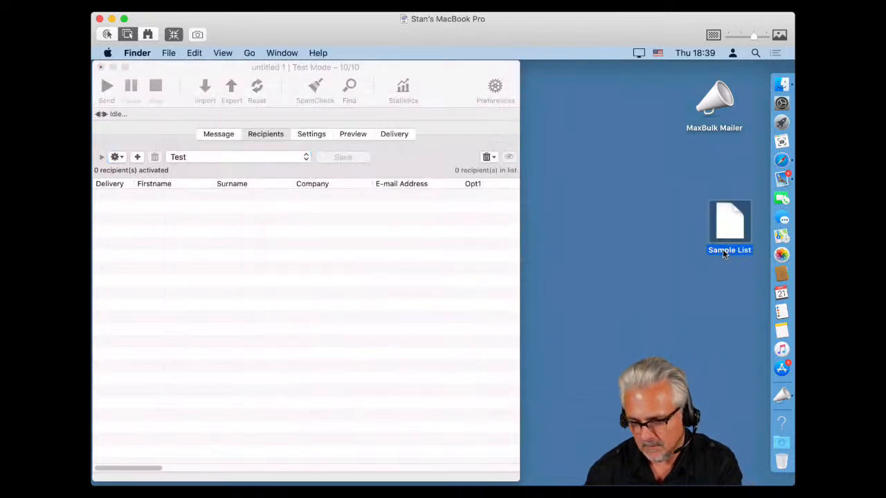
{"action": "left_click", "coordinate": [741, 252]}
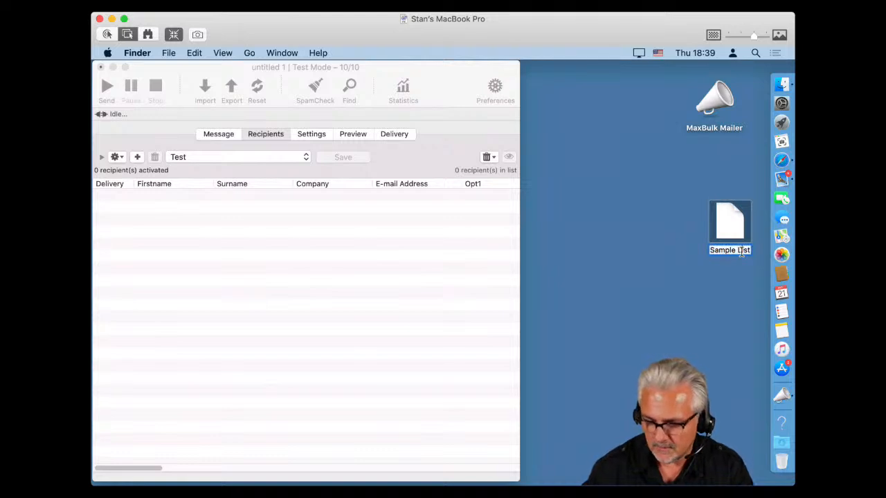
{"action": "type", "text": "."}
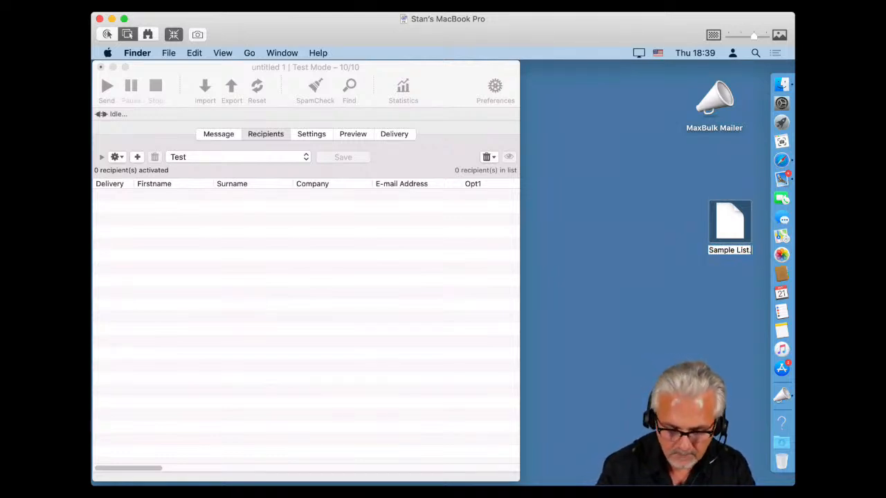
{"action": "type", "text": "txt"}
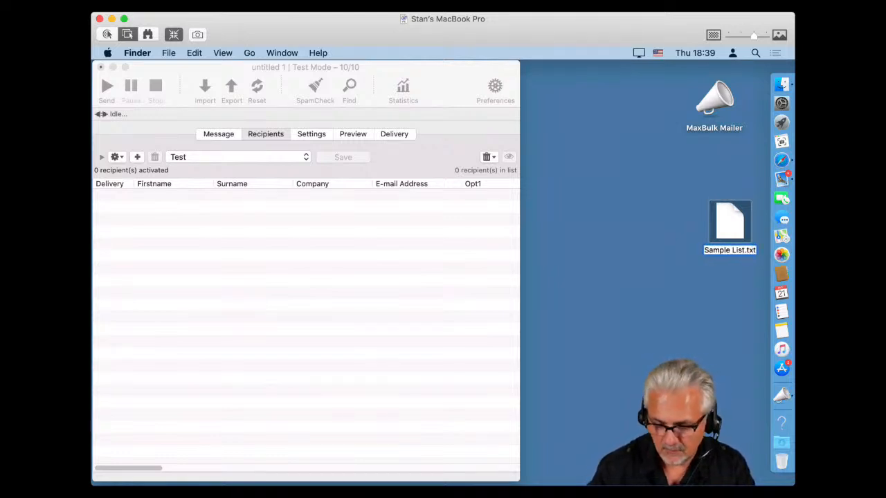
{"action": "key", "text": "Return"}
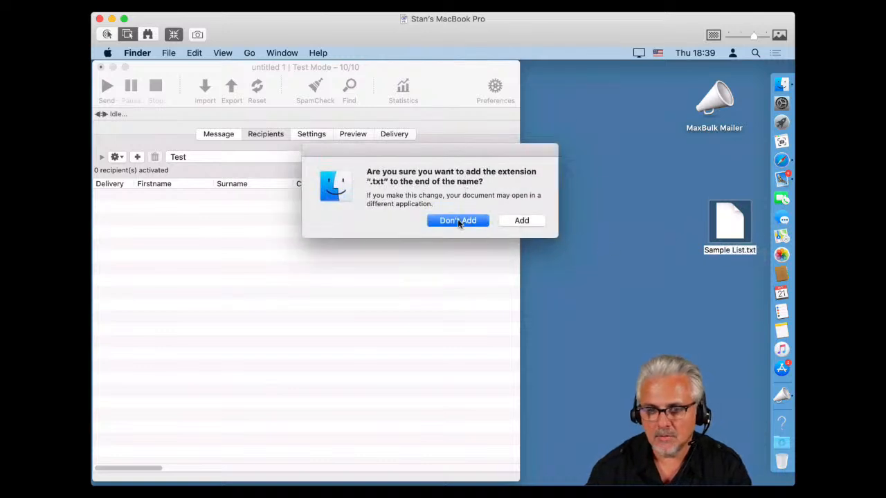
{"action": "left_click", "coordinate": [514, 221]}
Choose Sample List.txt for Import > From a Text File in MaxBulk Mailer.
{"action": "left_click", "coordinate": [385, 236]}
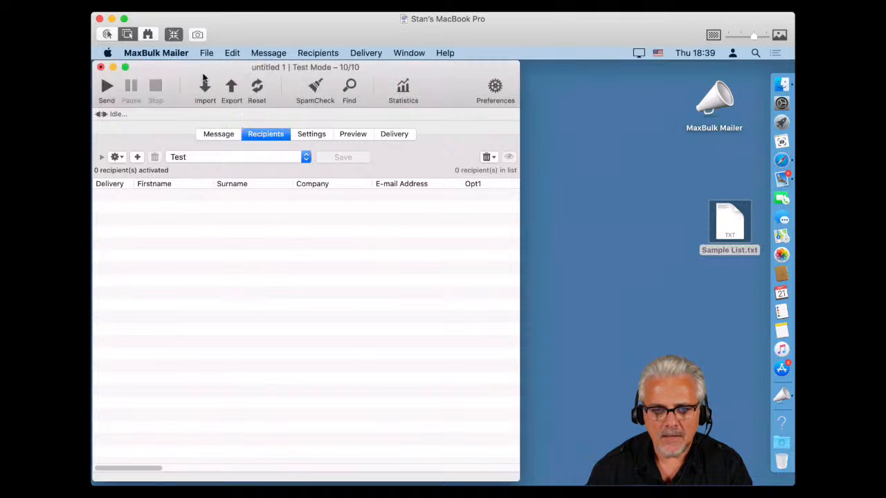
{"action": "left_click", "coordinate": [205, 86]}
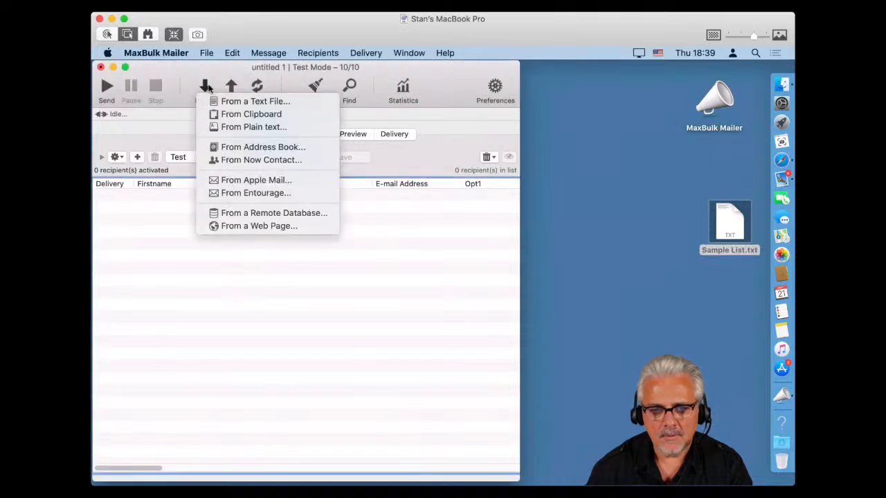
{"action": "left_click", "coordinate": [256, 103]}
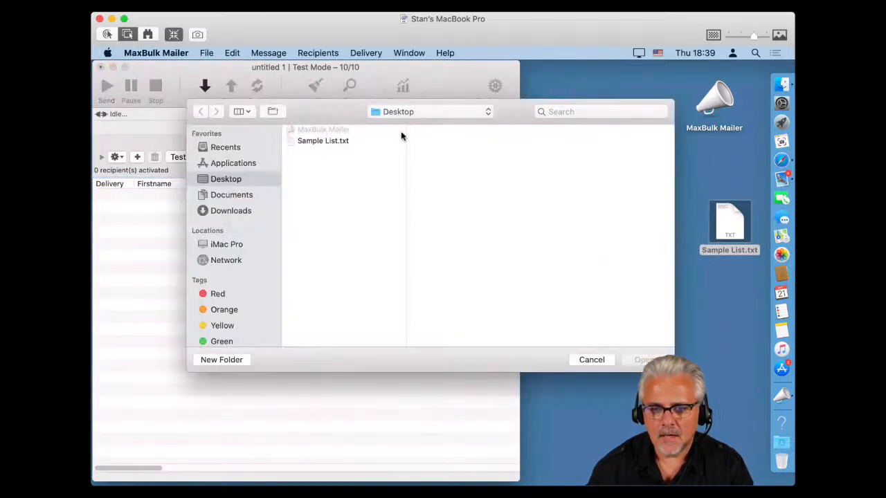
{"action": "left_click", "coordinate": [327, 142]}
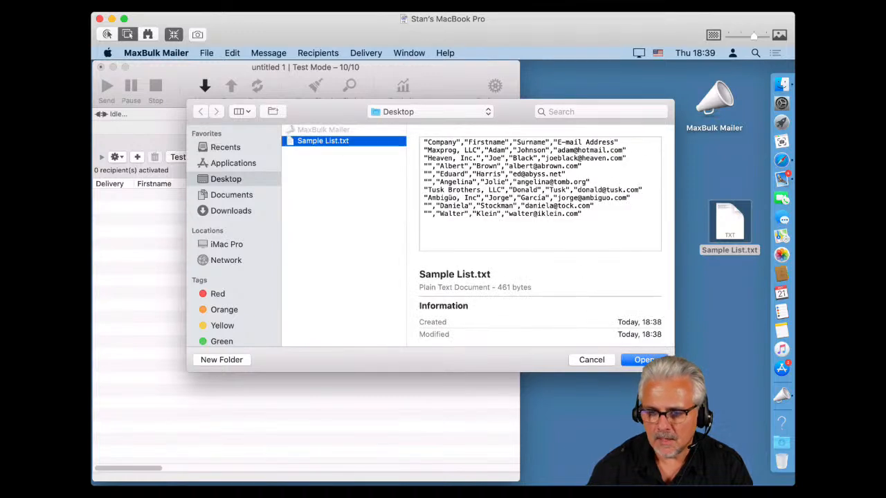
Open Sample List.txt for import and split its fields at commas.
{"action": "left_click", "coordinate": [643, 360]}
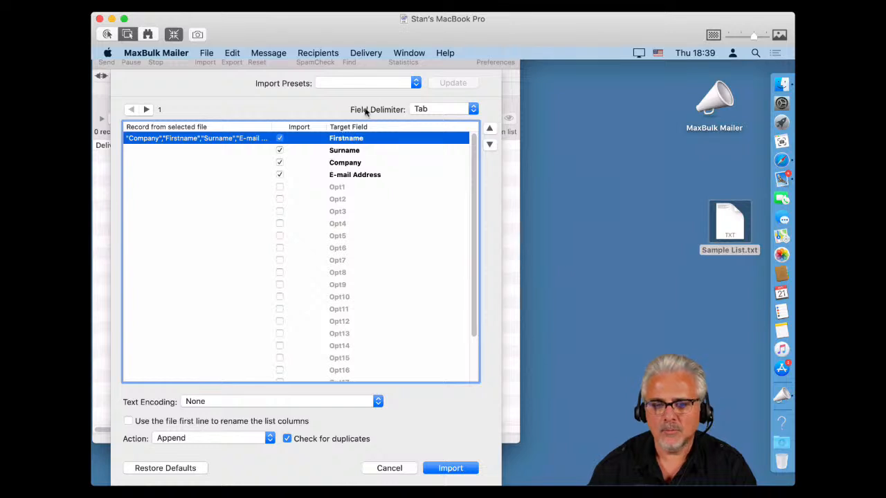
{"action": "left_click", "coordinate": [431, 110]}
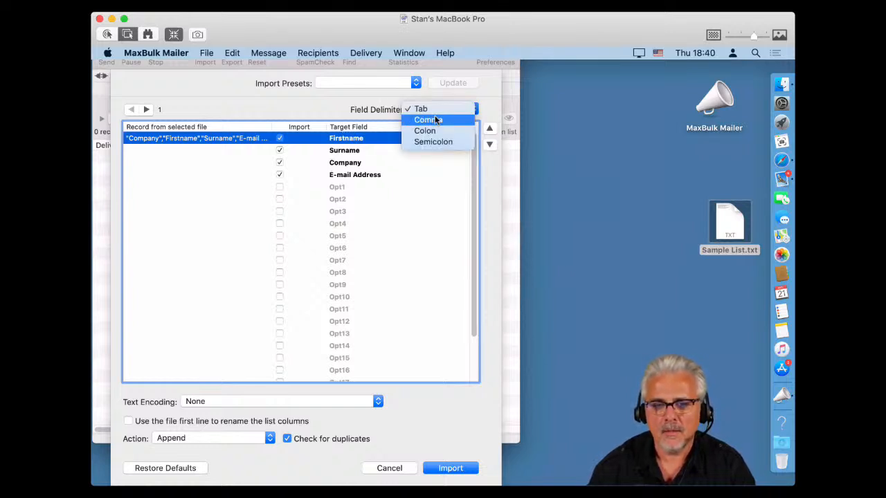
{"action": "left_click", "coordinate": [437, 121]}
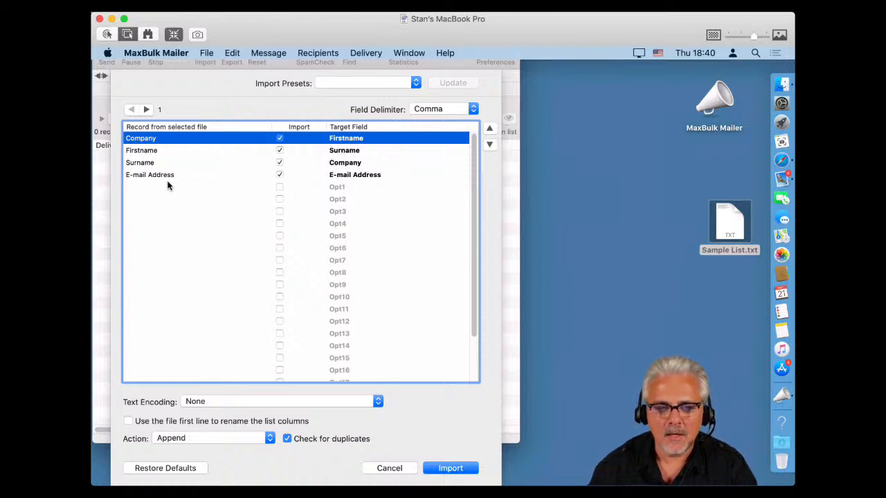
Reorder target fields so Company and E-mail Address match their source columns.
{"action": "left_click", "coordinate": [354, 176]}
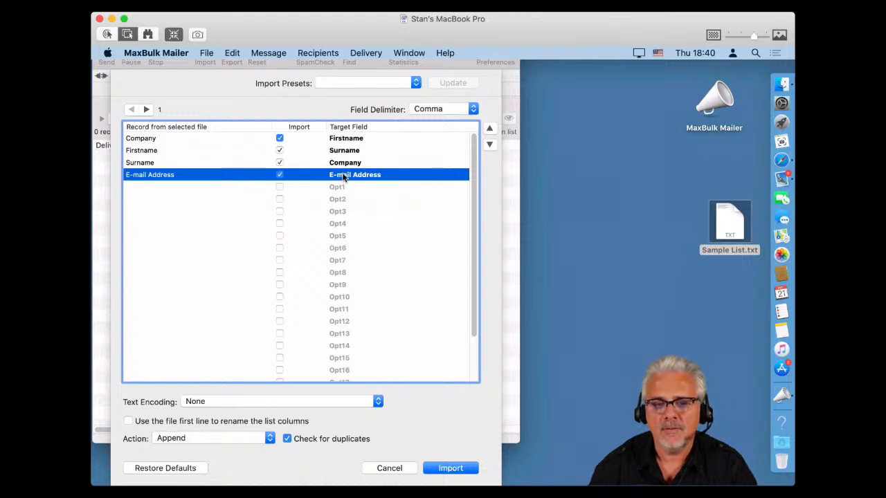
{"action": "left_click", "coordinate": [279, 175]}
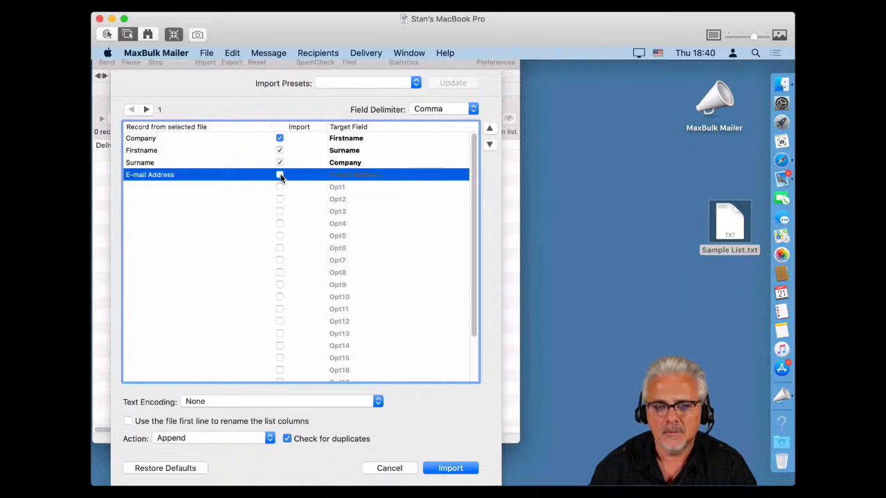
{"action": "left_click", "coordinate": [280, 175]}
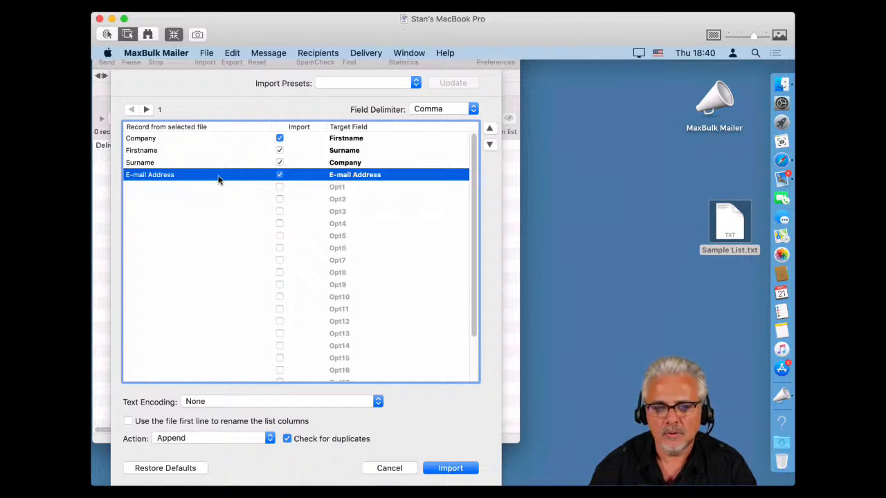
{"action": "left_click", "coordinate": [328, 164]}
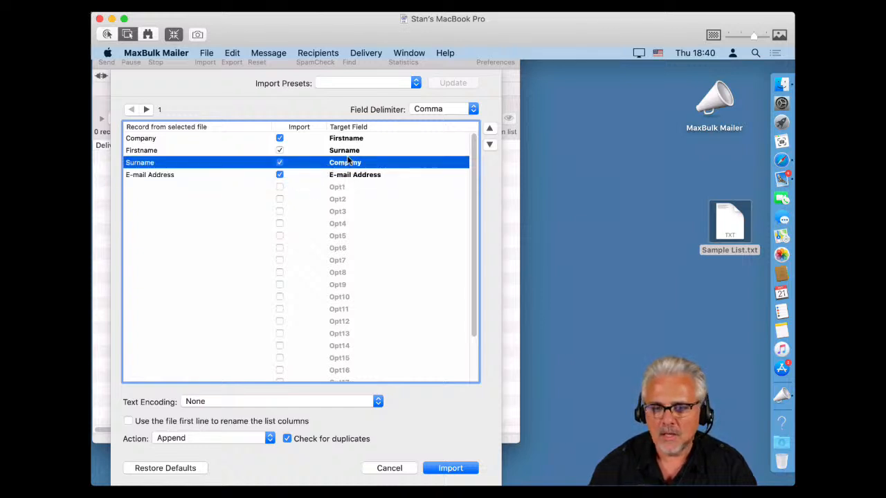
{"action": "left_click", "coordinate": [489, 131]}
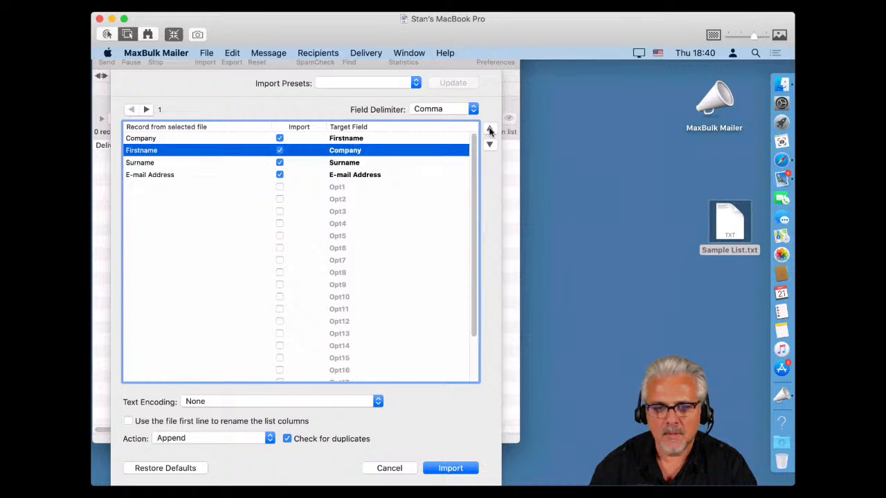
{"action": "left_click", "coordinate": [489, 131]}
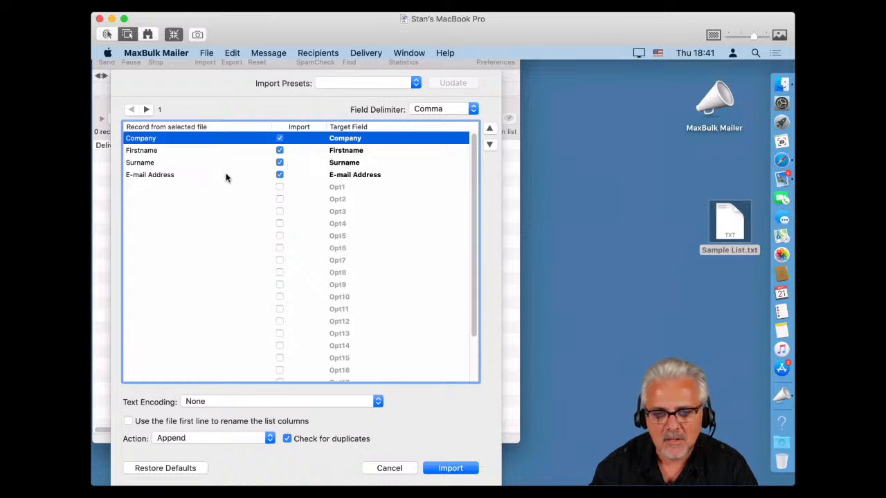
Leave import presets unchanged and choose UTF-8 Universal Alphabet (Unicode UTF8) encoding.
{"action": "left_click", "coordinate": [351, 85]}
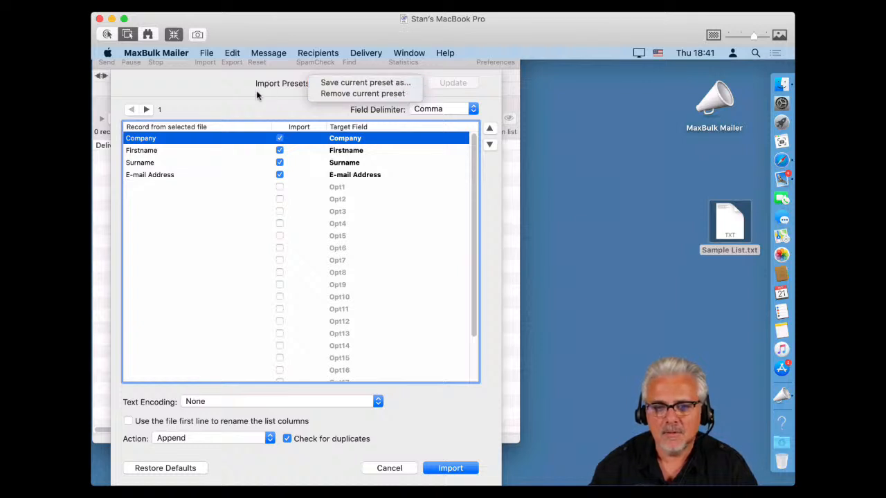
{"action": "left_click", "coordinate": [221, 94]}
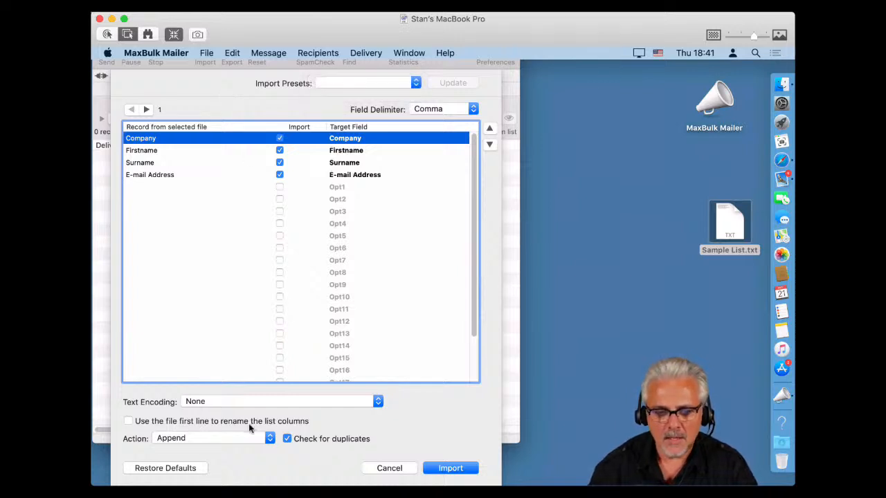
{"action": "left_click", "coordinate": [226, 403]}
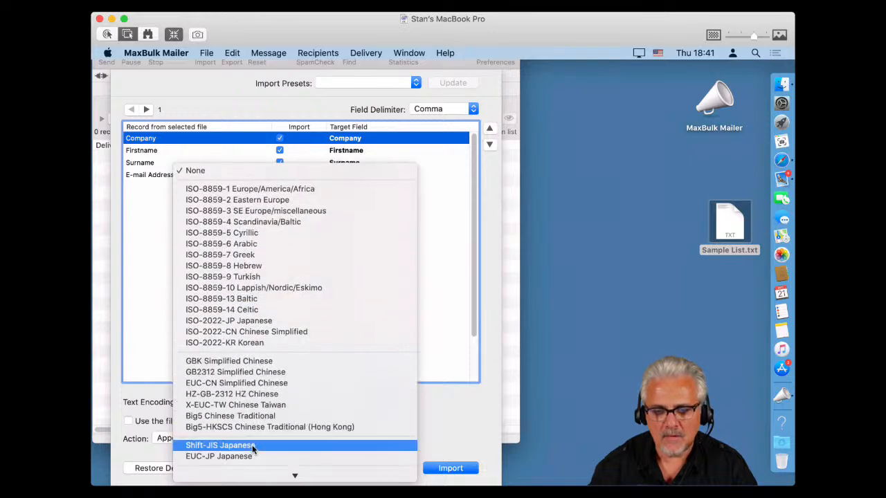
{"action": "scroll", "coordinate": [253, 450], "scroll_direction": "down", "scroll_amount": 5}
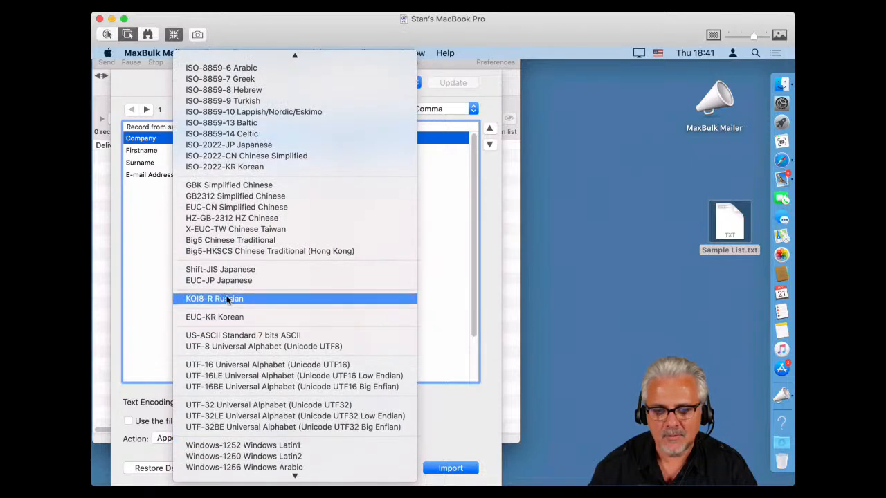
{"action": "left_click", "coordinate": [227, 345]}
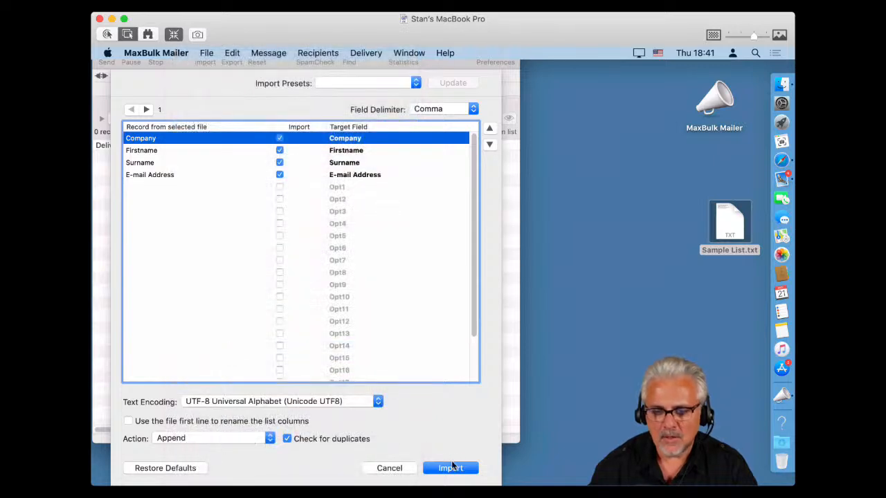
Import 9 recipients into Test, then close the rejected-address warning.
{"action": "left_click", "coordinate": [444, 472]}
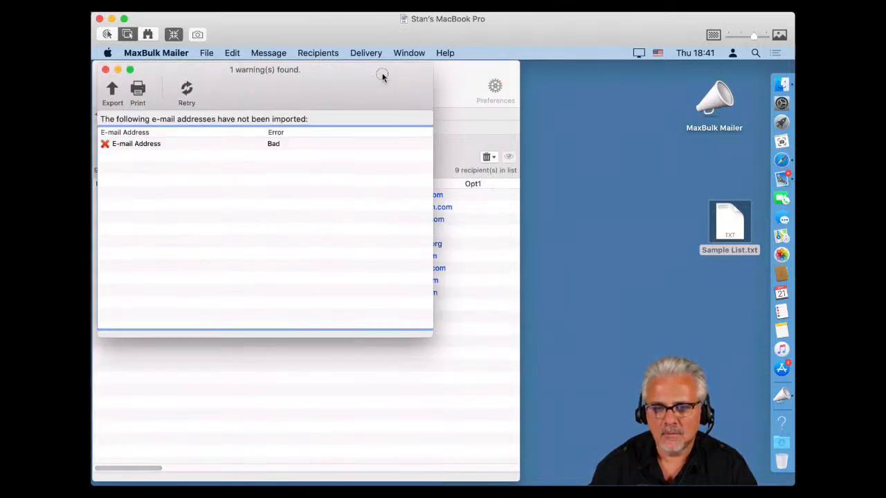
{"action": "left_click_drag", "start_coordinate": [382, 76], "coordinate": [678, 216]}
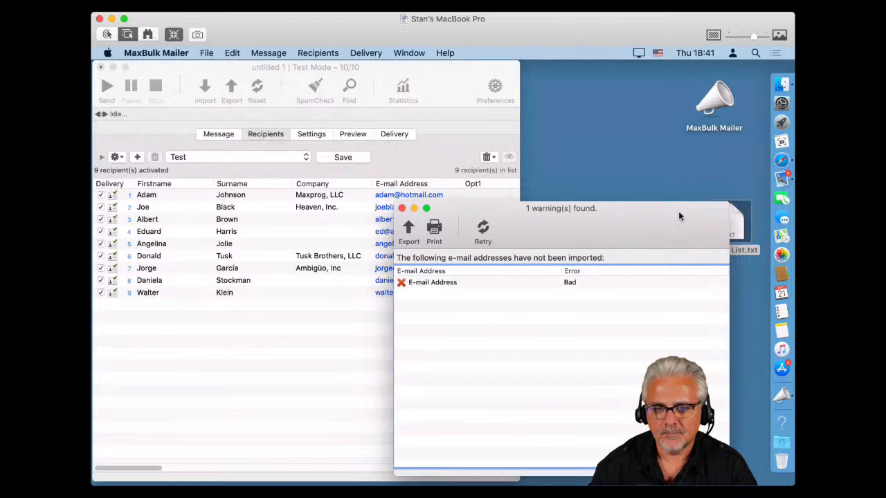
{"action": "left_click", "coordinate": [401, 208]}
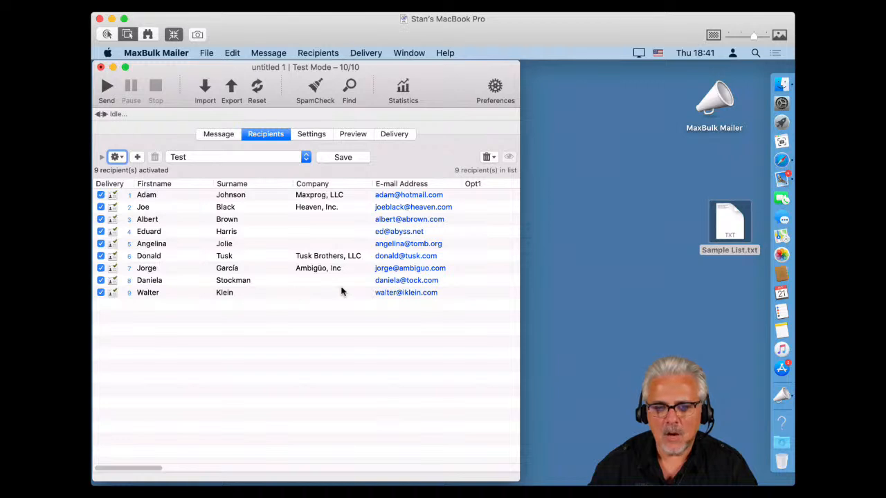
Bring the main window's Test list of nine activated recipients back into focus.
{"action": "left_click", "coordinate": [350, 490]}
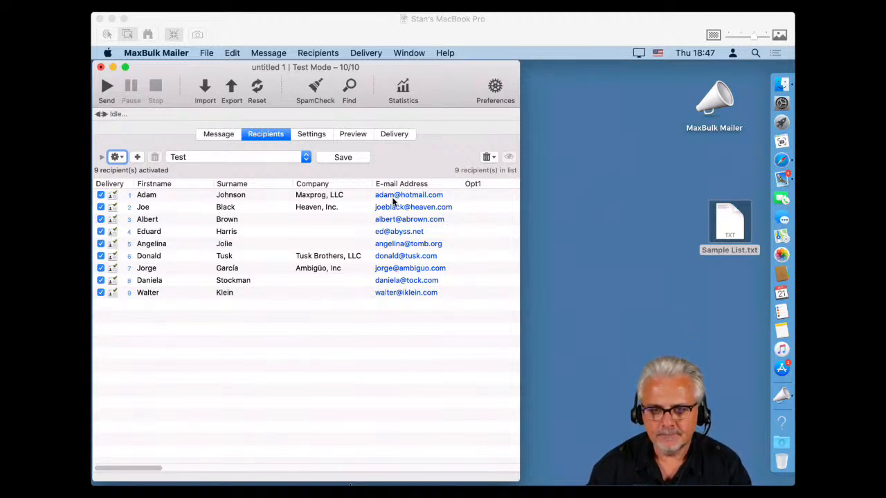
{"action": "left_click", "coordinate": [384, 354]}
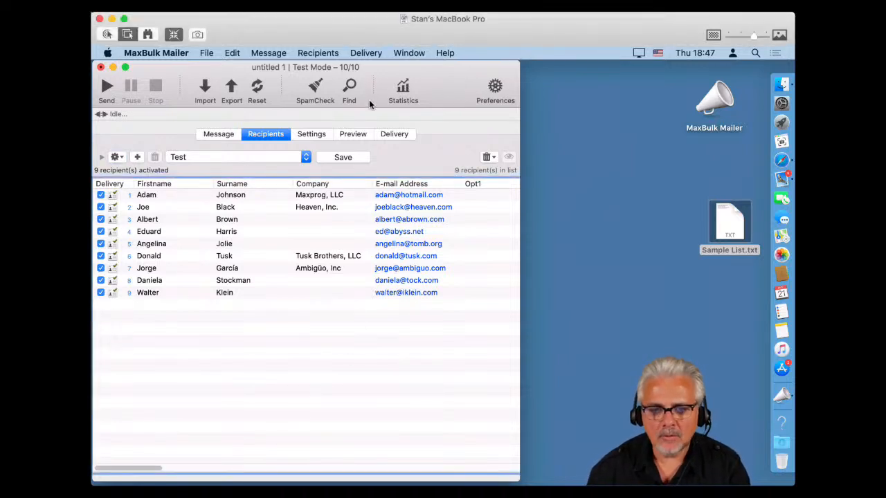
Open Preferences at the Delivery tab with its HTML summary delivery report settings.
{"action": "left_click", "coordinate": [491, 89]}
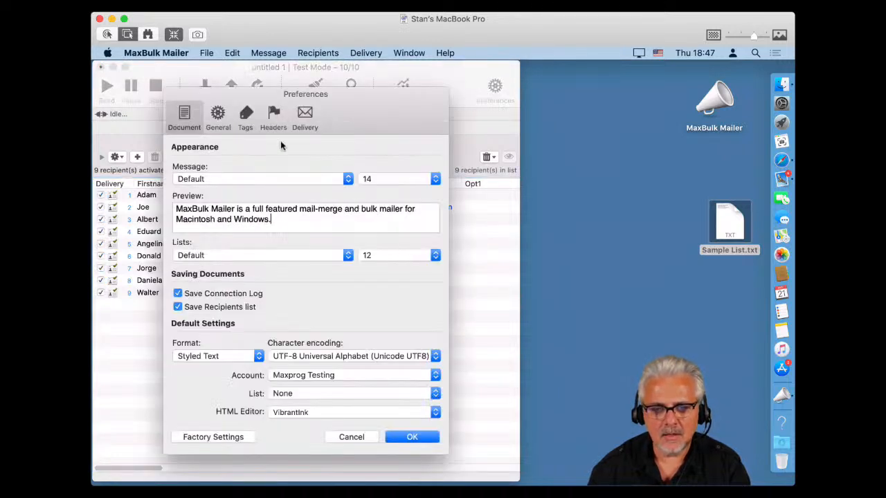
{"action": "left_click", "coordinate": [305, 115]}
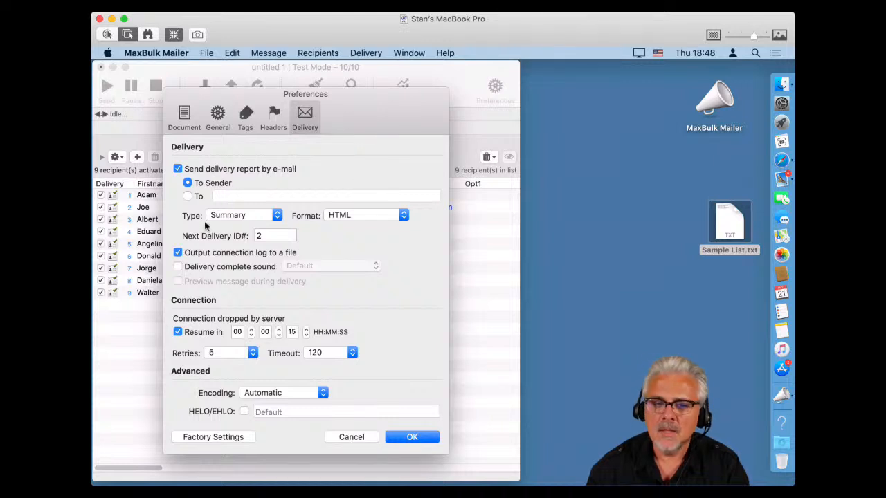
{"action": "left_click", "coordinate": [236, 217]}
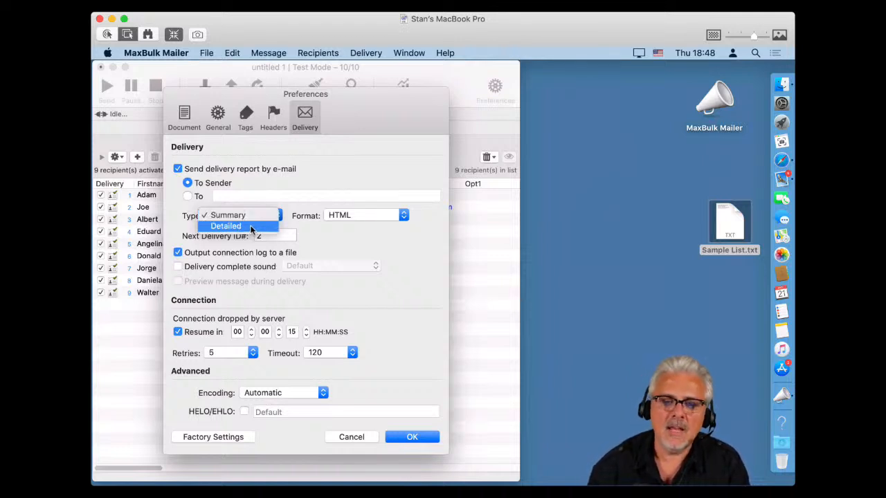
{"action": "left_click", "coordinate": [329, 229]}
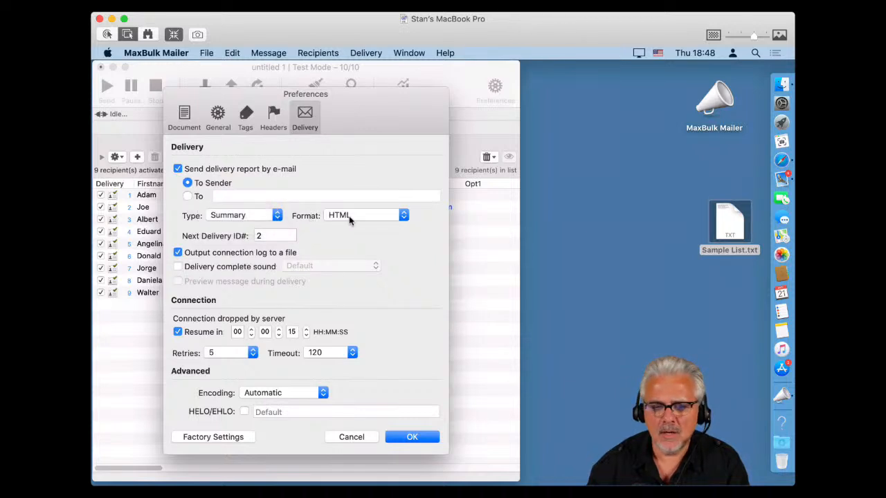
{"action": "left_click", "coordinate": [349, 220]}
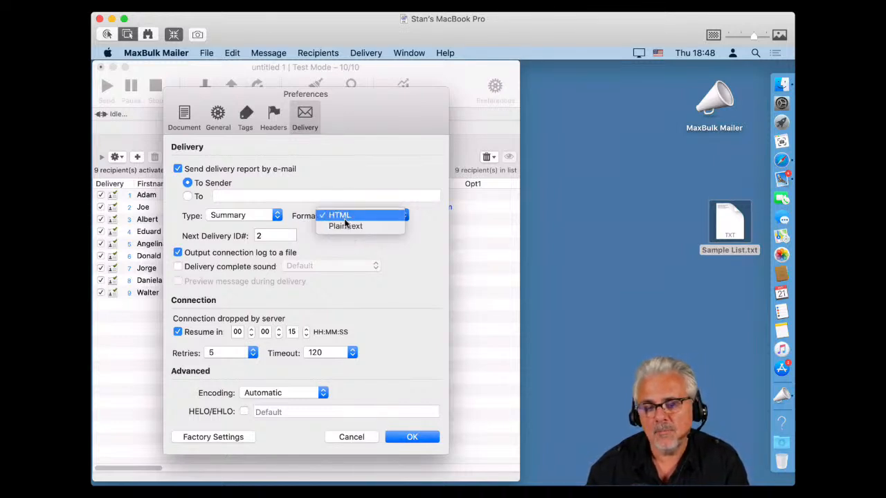
{"action": "left_click", "coordinate": [278, 236]}
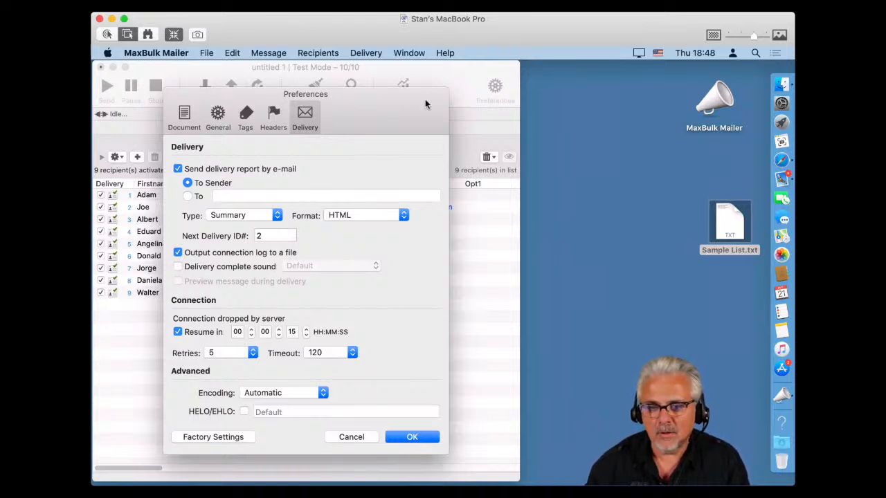
Move Preferences aside, clear the Next Delivery ID# value, and close the Preferences window.
{"action": "left_click_drag", "start_coordinate": [425, 96], "coordinate": [699, 133]}
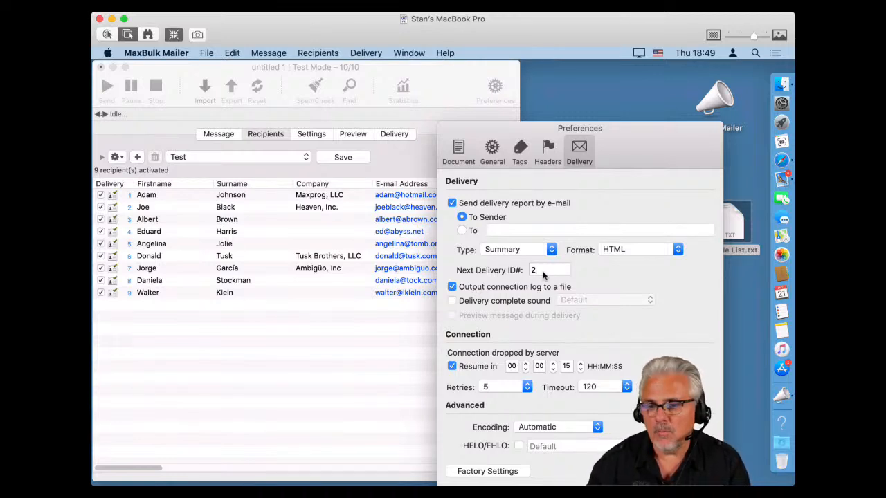
{"action": "double_click", "coordinate": [541, 275]}
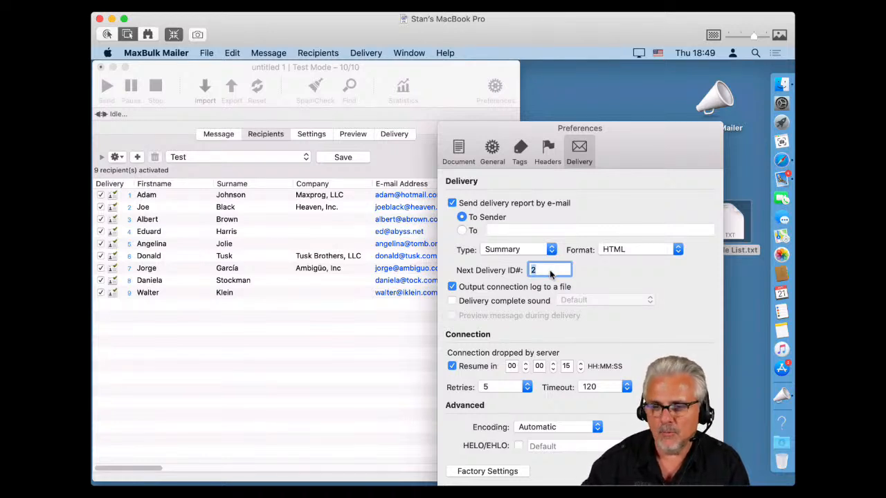
{"action": "type", "text": "10000"}
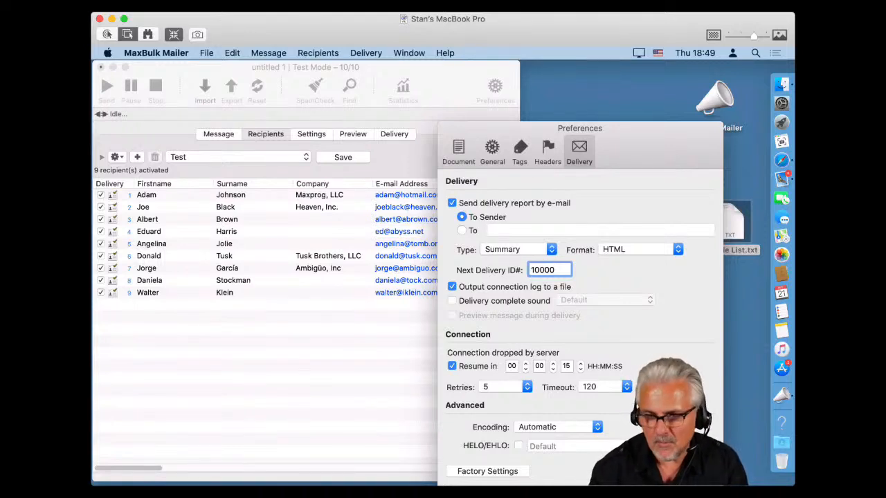
{"action": "key", "text": "BackSpace"}
{"action": "key", "text": "BackSpace"}
{"action": "key", "text": "BackSpace"}
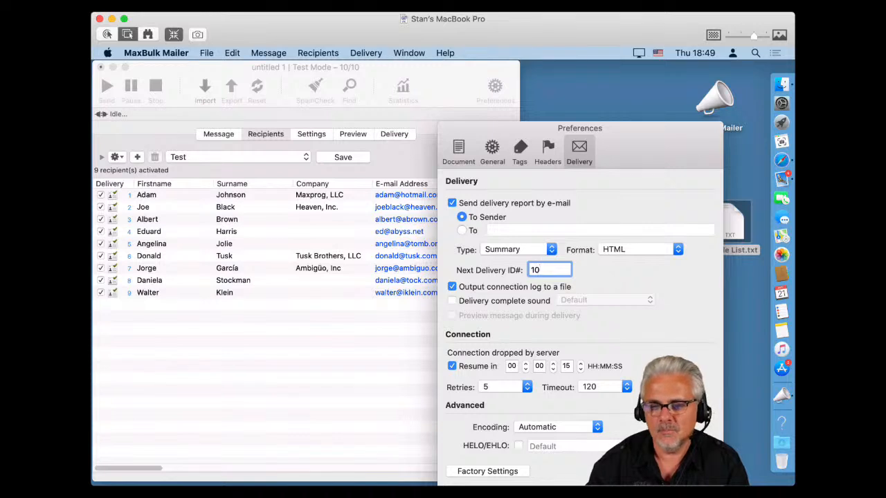
{"action": "key", "text": "BackSpace"}
{"action": "key", "text": "BackSpace"}
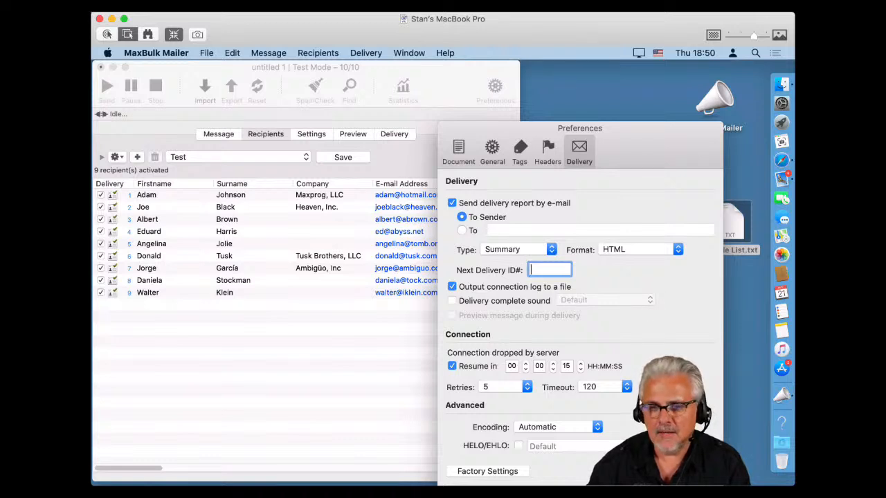
{"action": "key", "text": "super+w"}
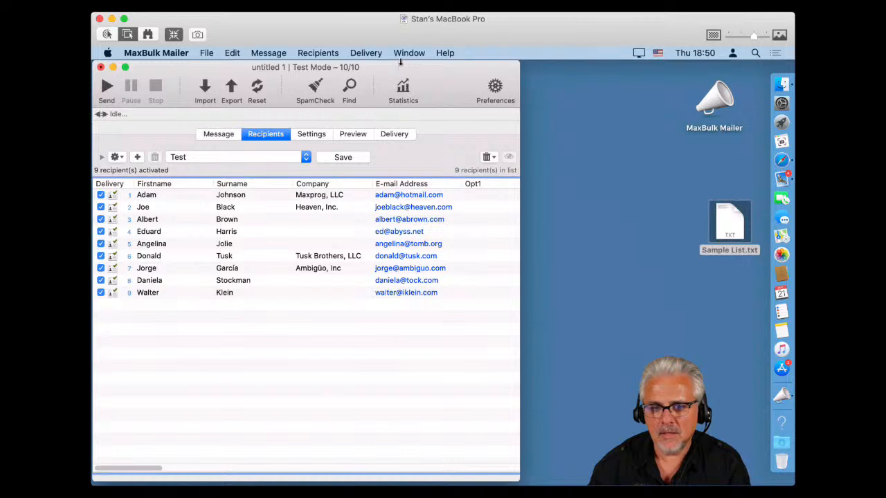
Show the Test Mode delivery history and the connection log of the Today 17:18 delivery.
{"action": "left_click", "coordinate": [395, 134]}
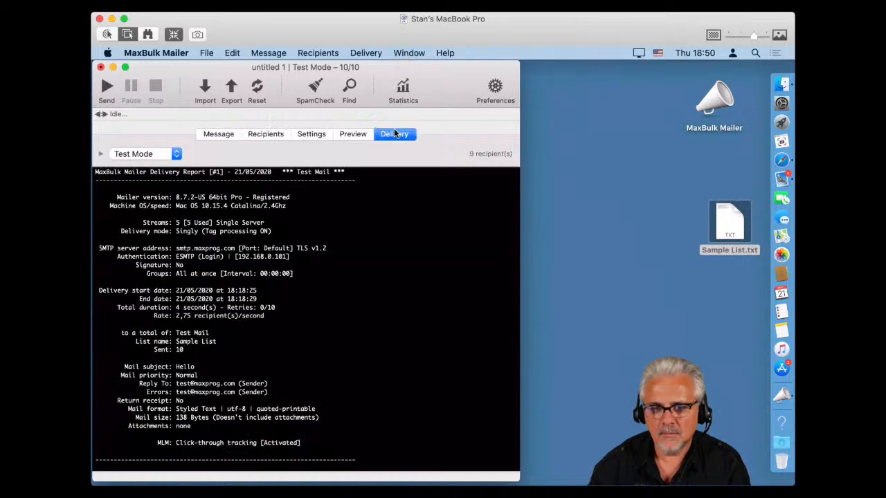
{"action": "left_click", "coordinate": [100, 155]}
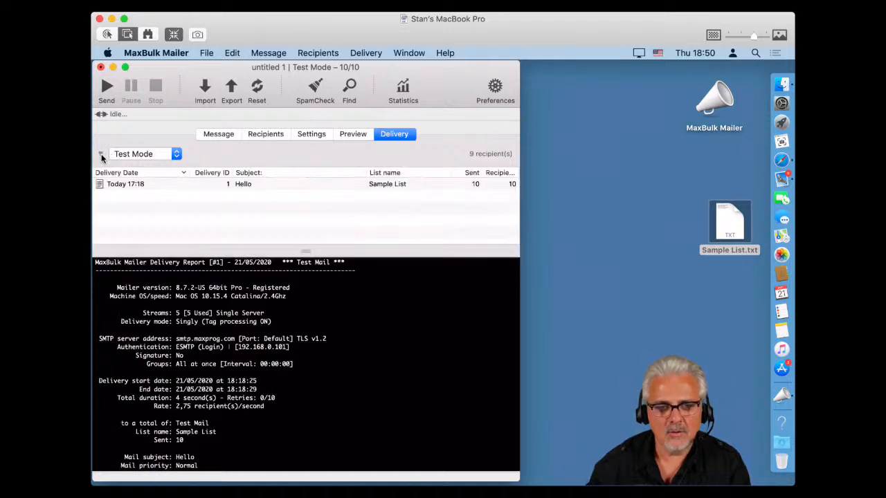
{"action": "left_click", "coordinate": [134, 189]}
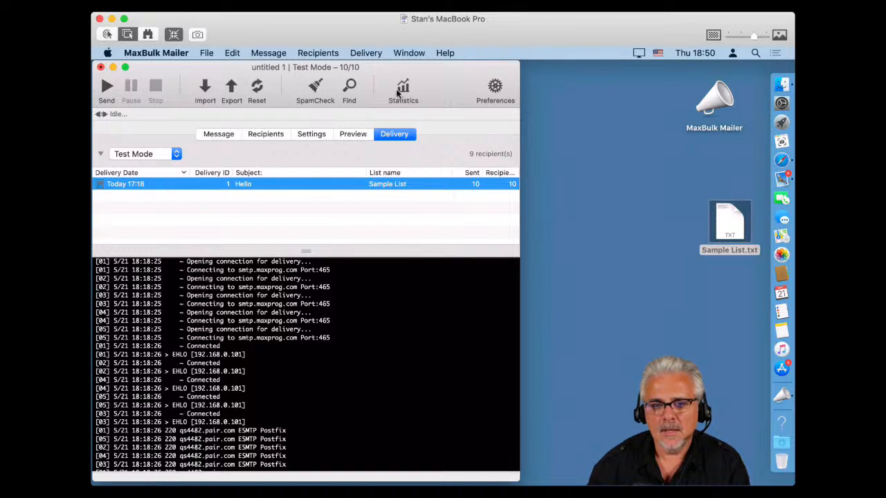
{"action": "left_click", "coordinate": [407, 52]}
Open the History window, enlarge it, select the Hello delivery record, then close it.
{"action": "mouse_move", "coordinate": [365, 53]}
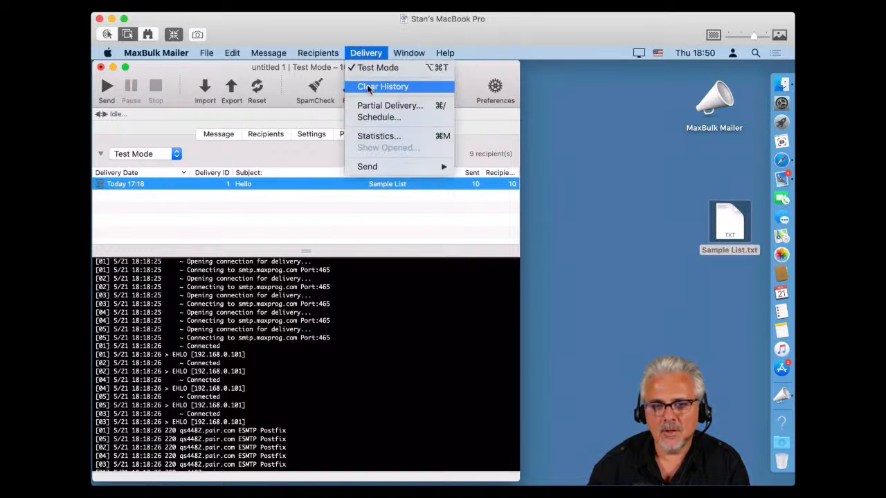
{"action": "mouse_move", "coordinate": [409, 53]}
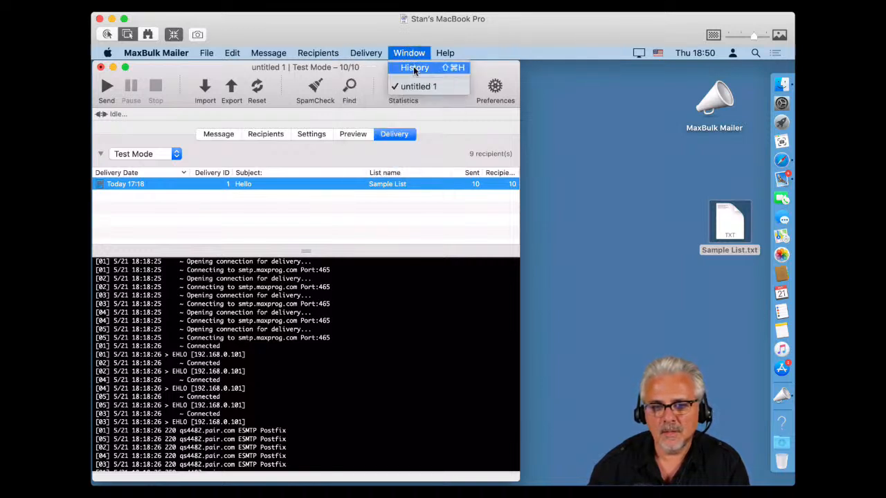
{"action": "left_click", "coordinate": [415, 68]}
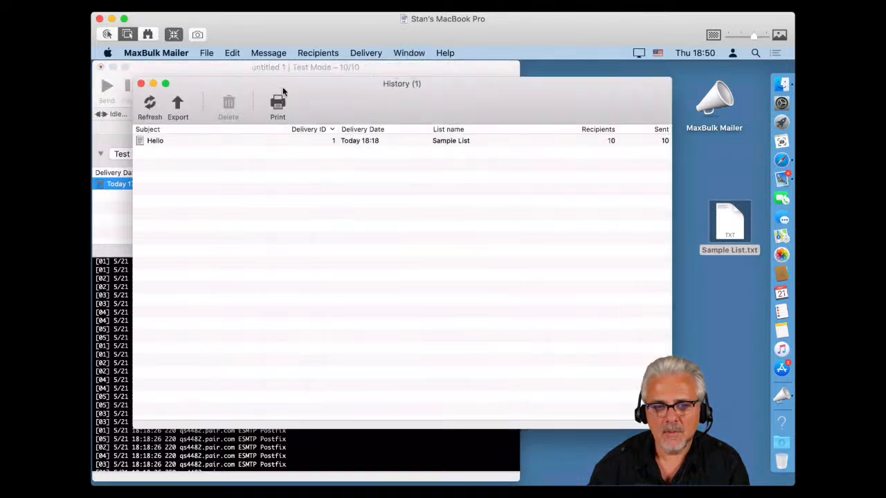
{"action": "left_click_drag", "start_coordinate": [395, 75], "coordinate": [525, 120]}
{"action": "double_click", "coordinate": [393, 119]}
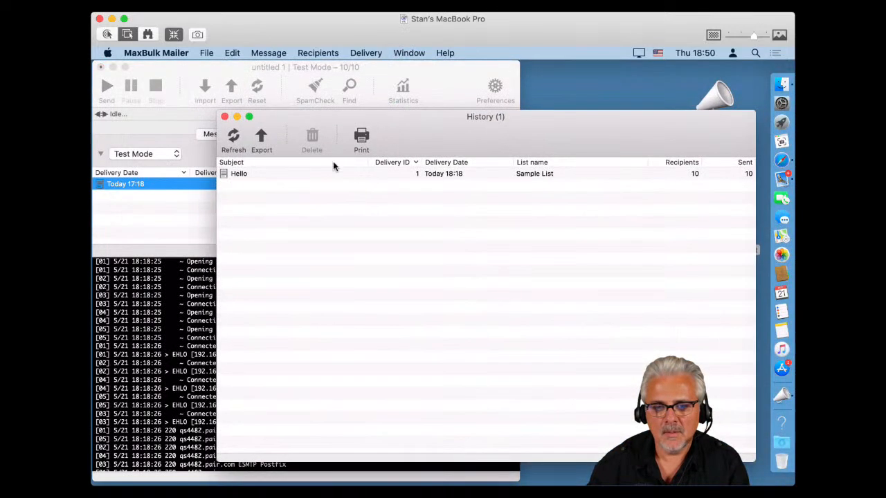
{"action": "left_click", "coordinate": [314, 173]}
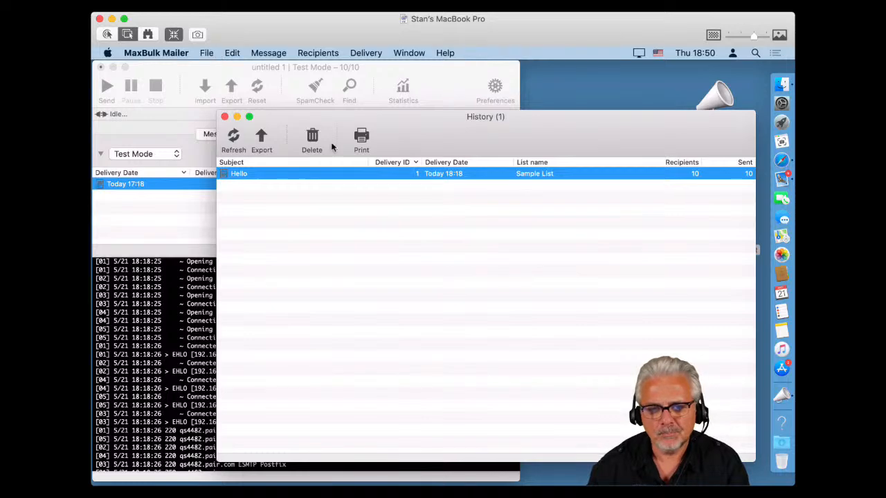
{"action": "left_click", "coordinate": [224, 116]}
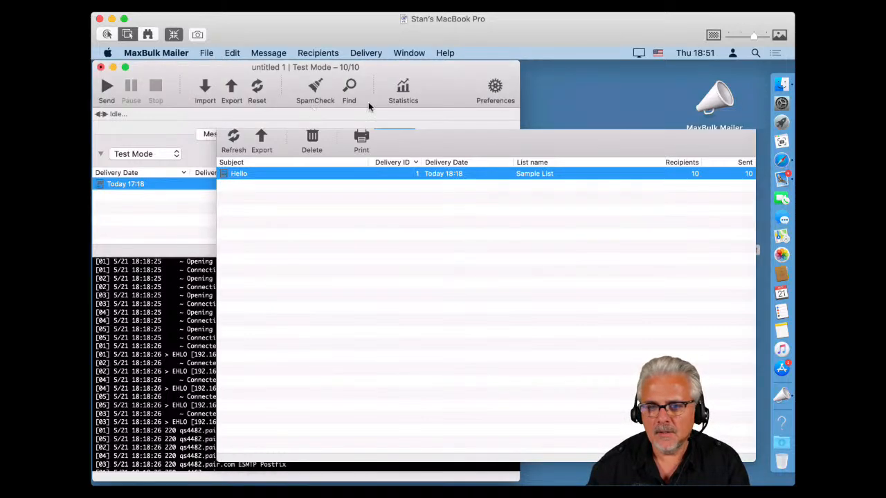
Enable Delivery complete sound in the Delivery preferences, keeping the Default sound.
{"action": "left_click", "coordinate": [493, 90]}
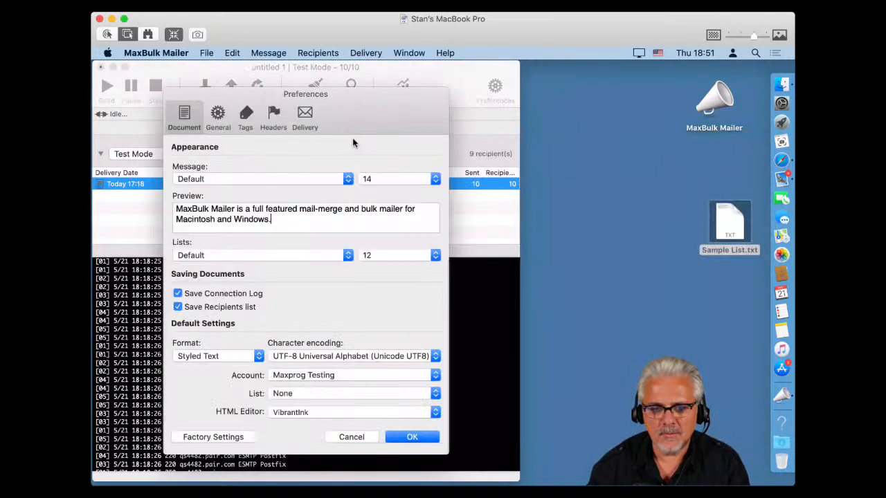
{"action": "left_click", "coordinate": [306, 126]}
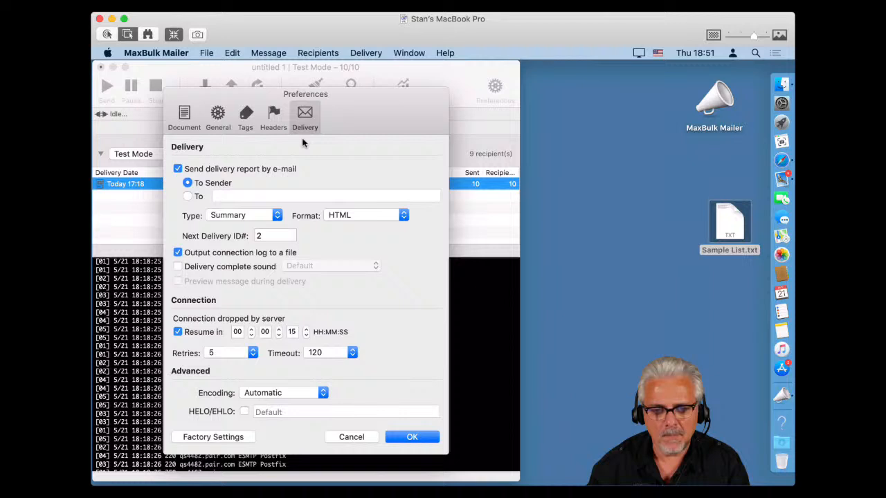
{"action": "left_click", "coordinate": [201, 273]}
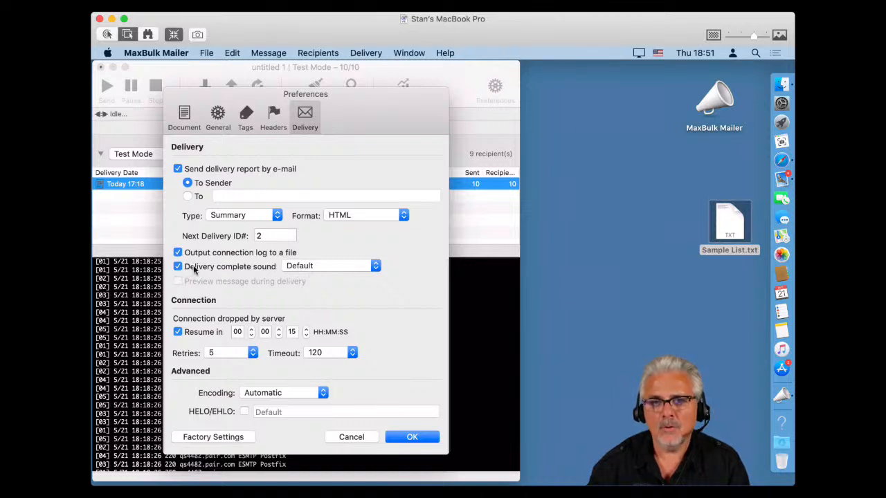
{"action": "left_click", "coordinate": [296, 267]}
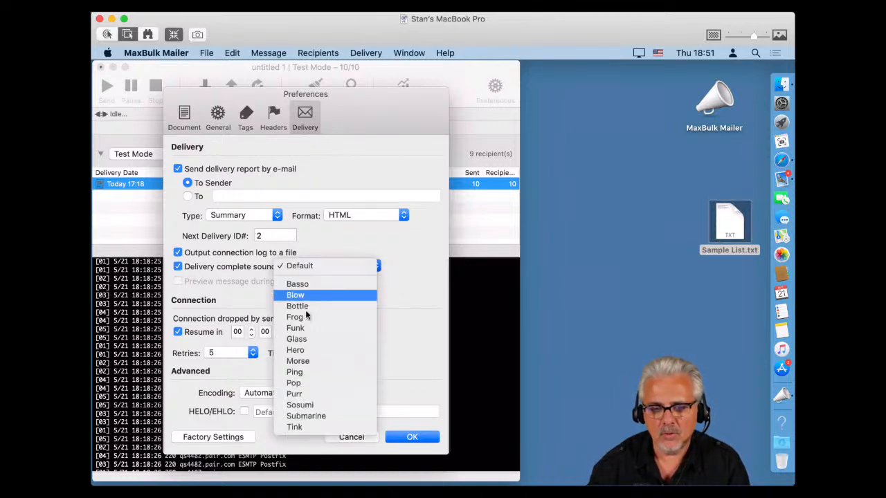
{"action": "left_click", "coordinate": [337, 240]}
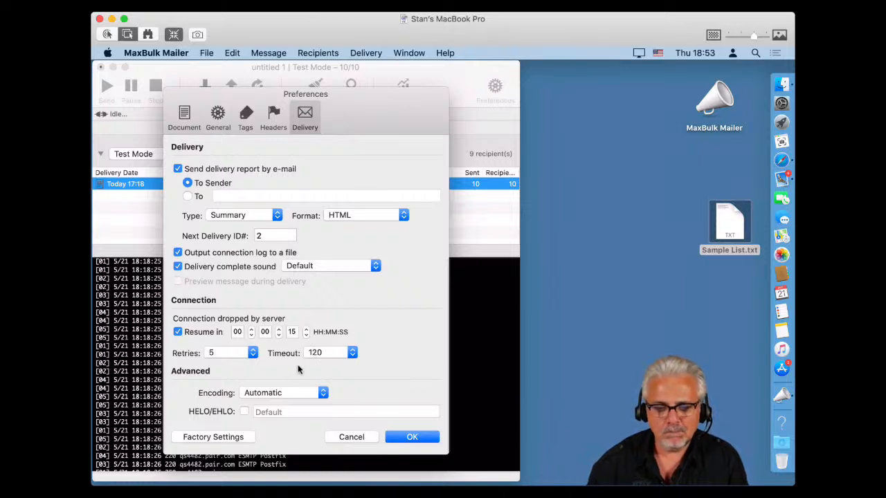
{"action": "left_click", "coordinate": [256, 393]}
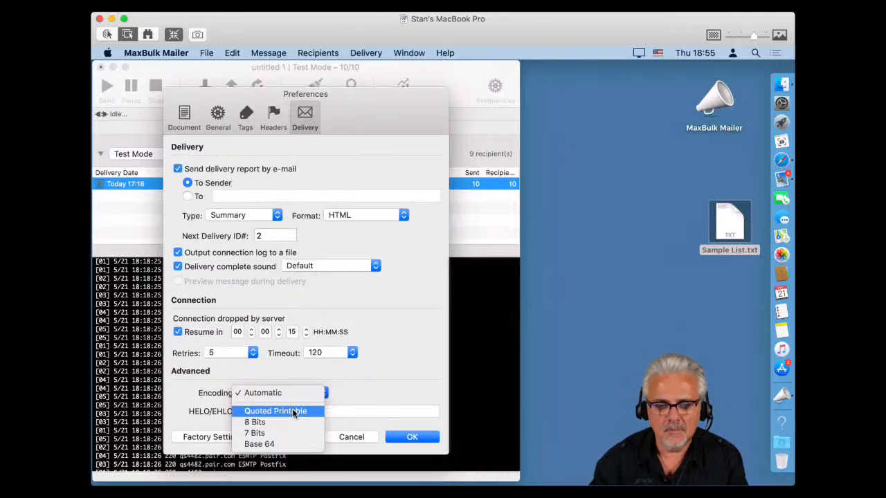
{"action": "left_click", "coordinate": [367, 381]}
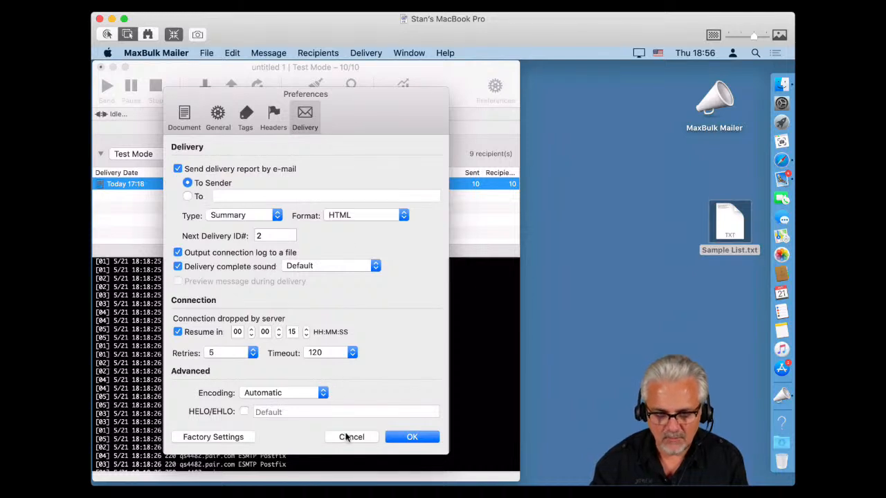
Cancel the Preferences dialog, discarding the changes.
{"action": "left_click", "coordinate": [347, 436]}
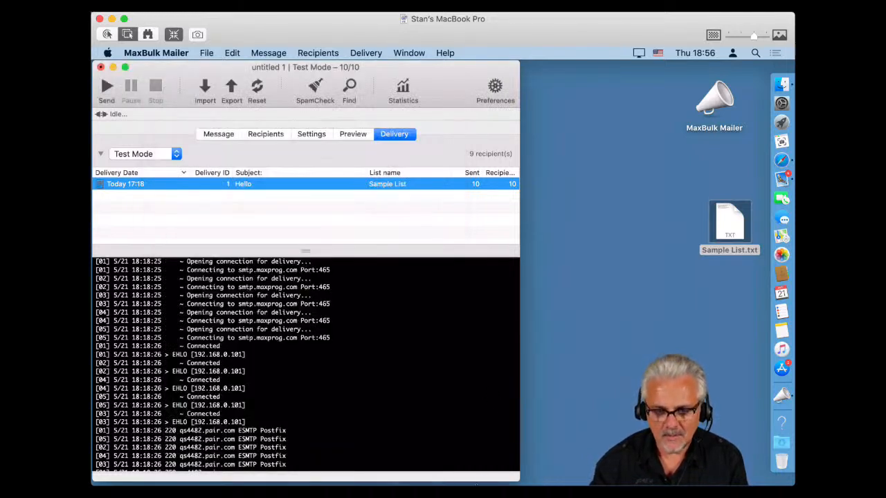